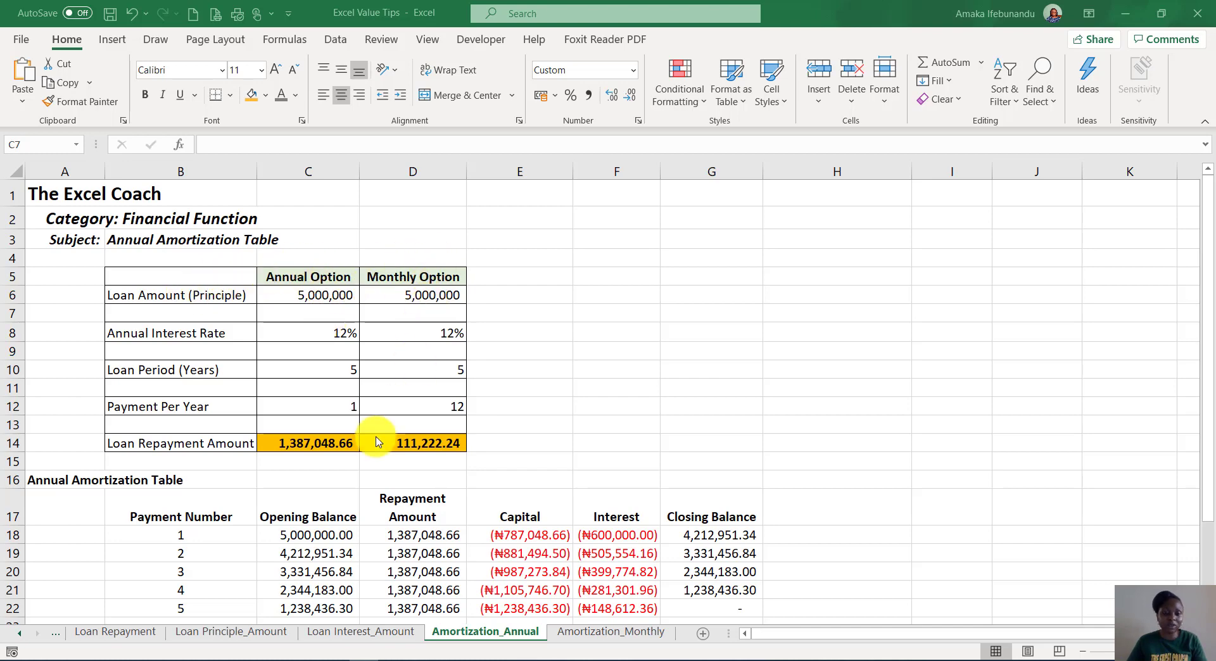
Step: Look over the annual amortization table below the loan details on the Amortization_Annual sheet
scroll(231, 483, "down", 4)
scroll(306, 339, "down", 1)
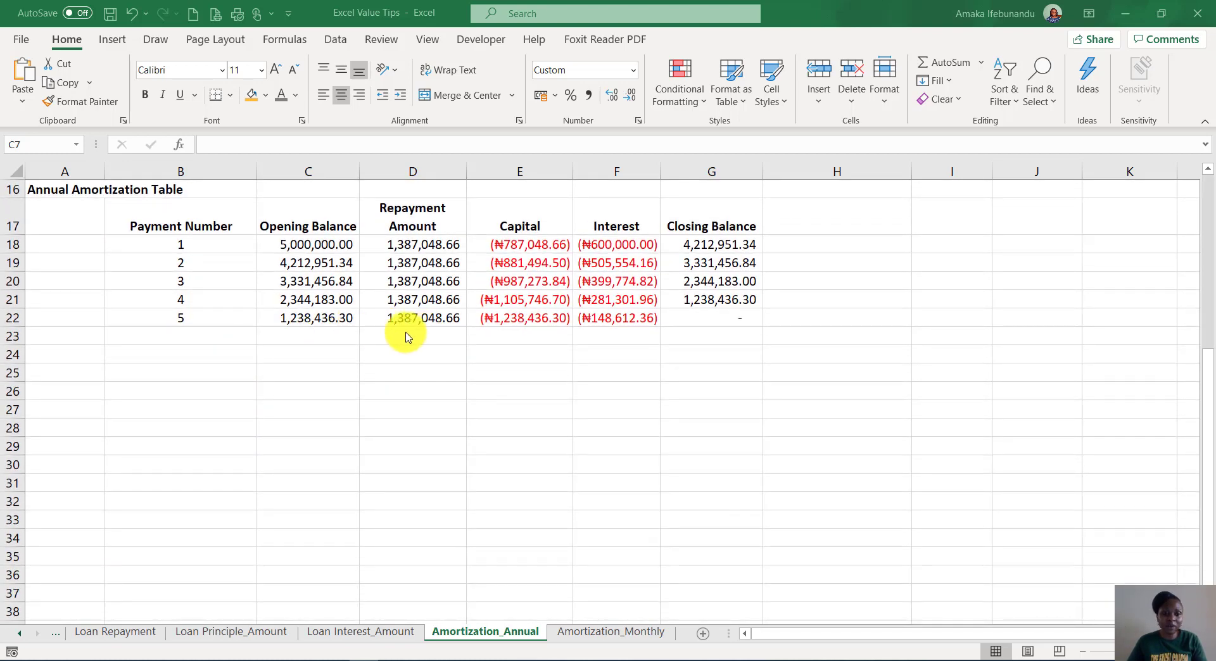
scroll(456, 323, "up", 3)
scroll(464, 423, "up", 2)
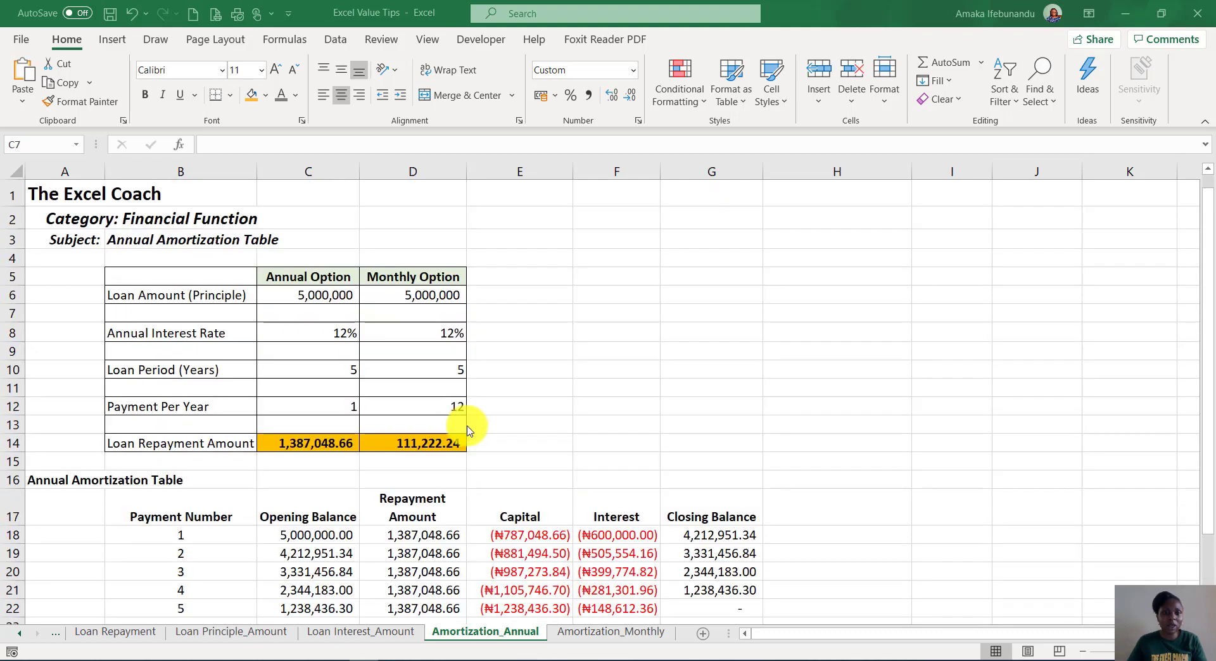
Step: Review the monthly amortization table on the Amortization_Monthly sheet from the first payment through the final closing balance
left_click(624, 633)
scroll(461, 415, "up", 12)
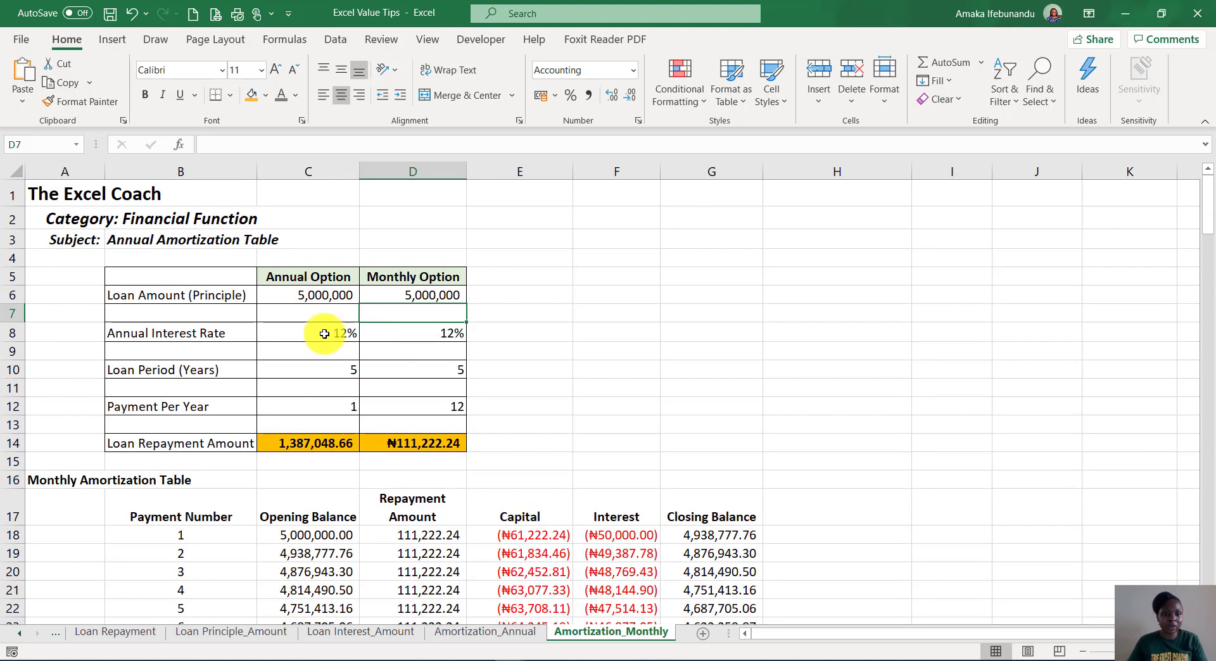
scroll(405, 487, "down", 5)
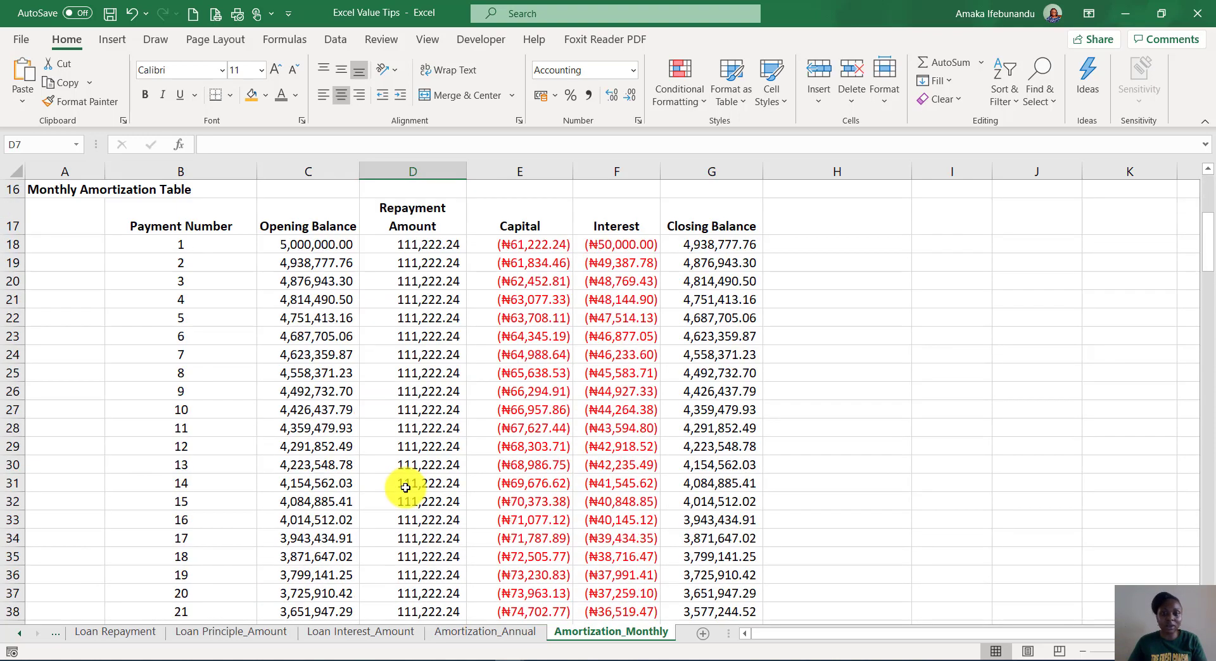
scroll(406, 485, "down", 7)
scroll(292, 418, "up", 7)
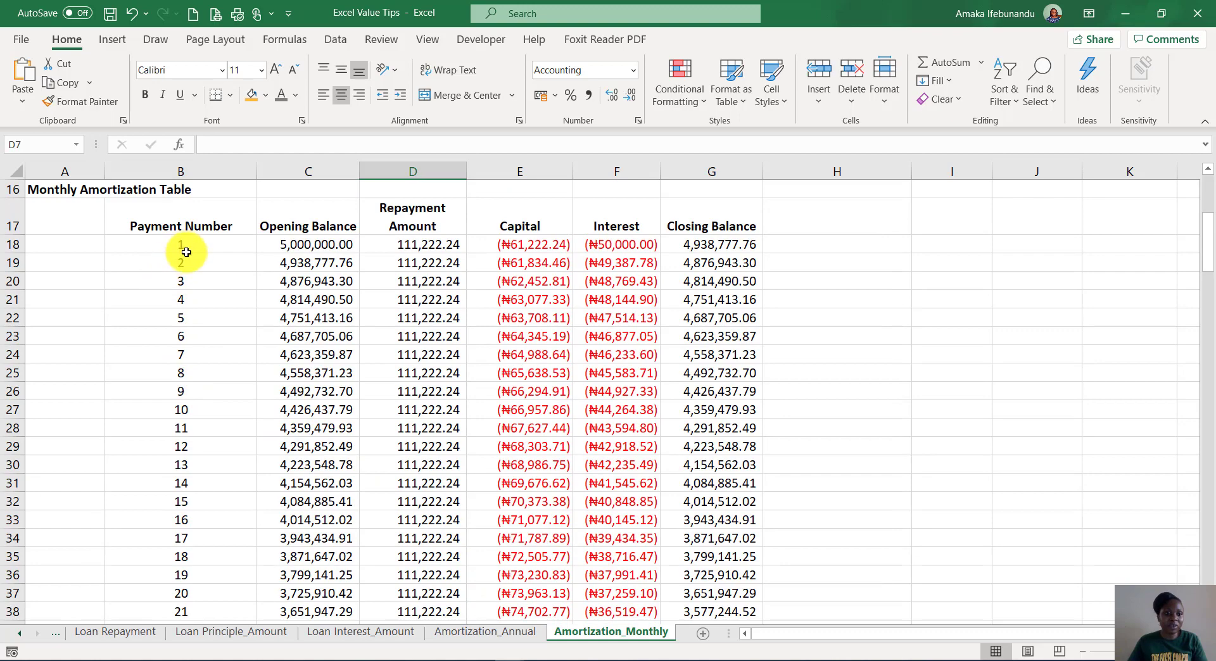
scroll(230, 478, "down", 15)
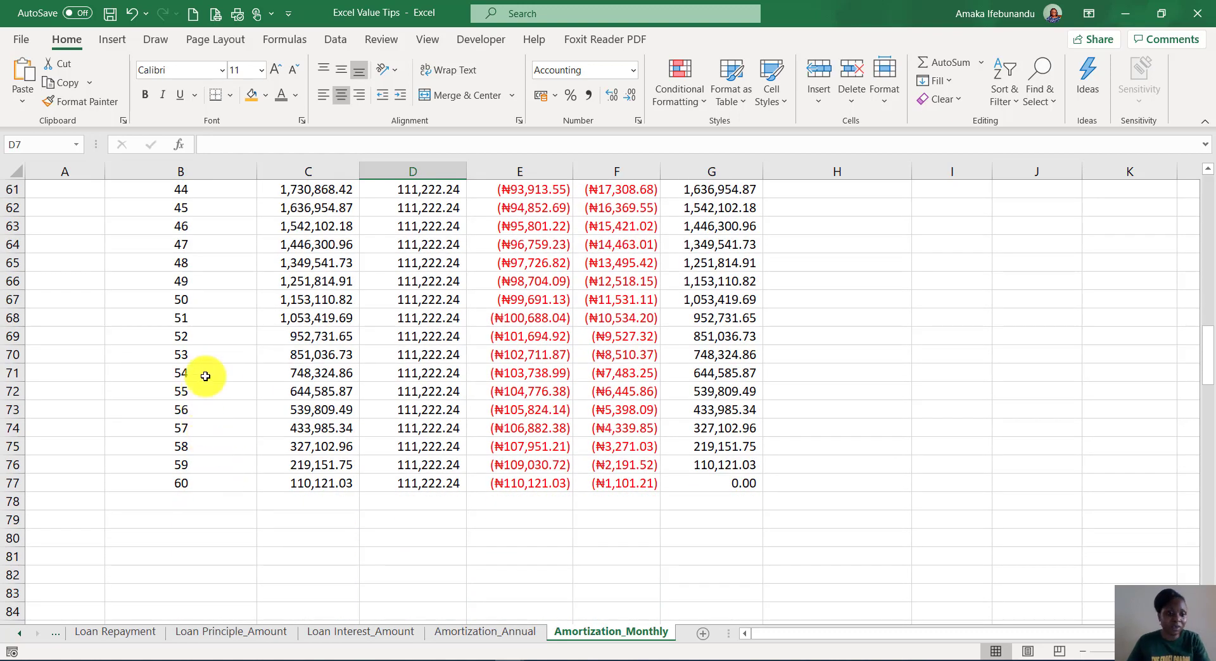
scroll(202, 385, "up", 11)
scroll(203, 385, "up", 5)
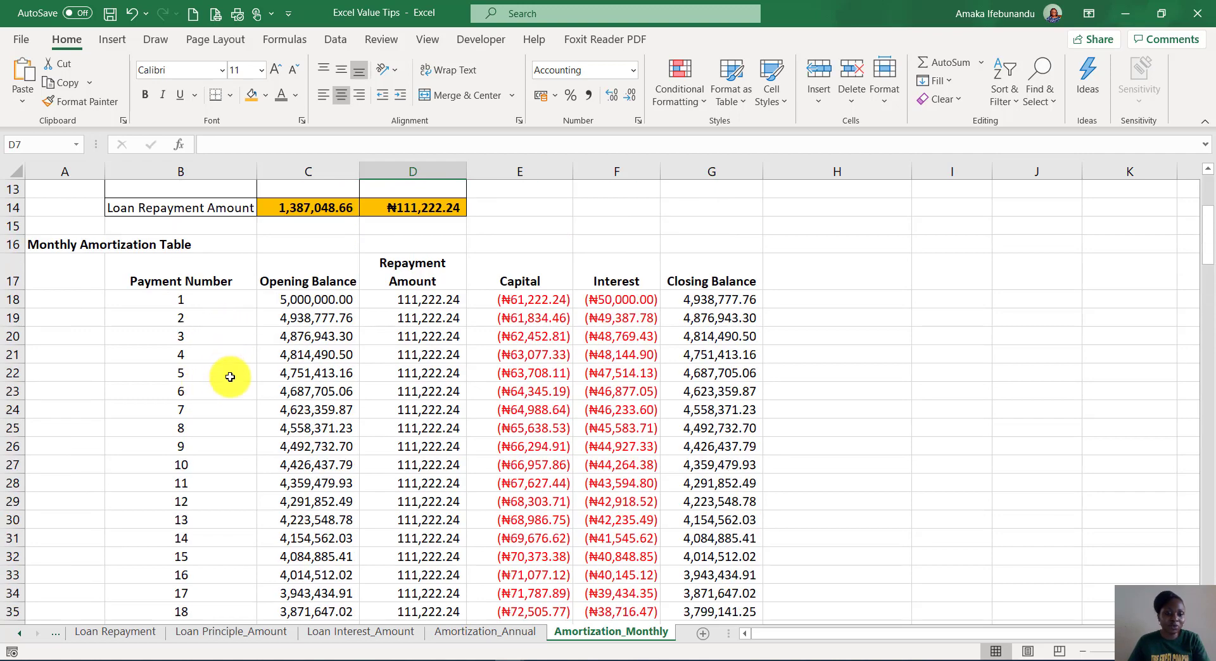
scroll(232, 383, "down", 9)
scroll(225, 393, "down", 9)
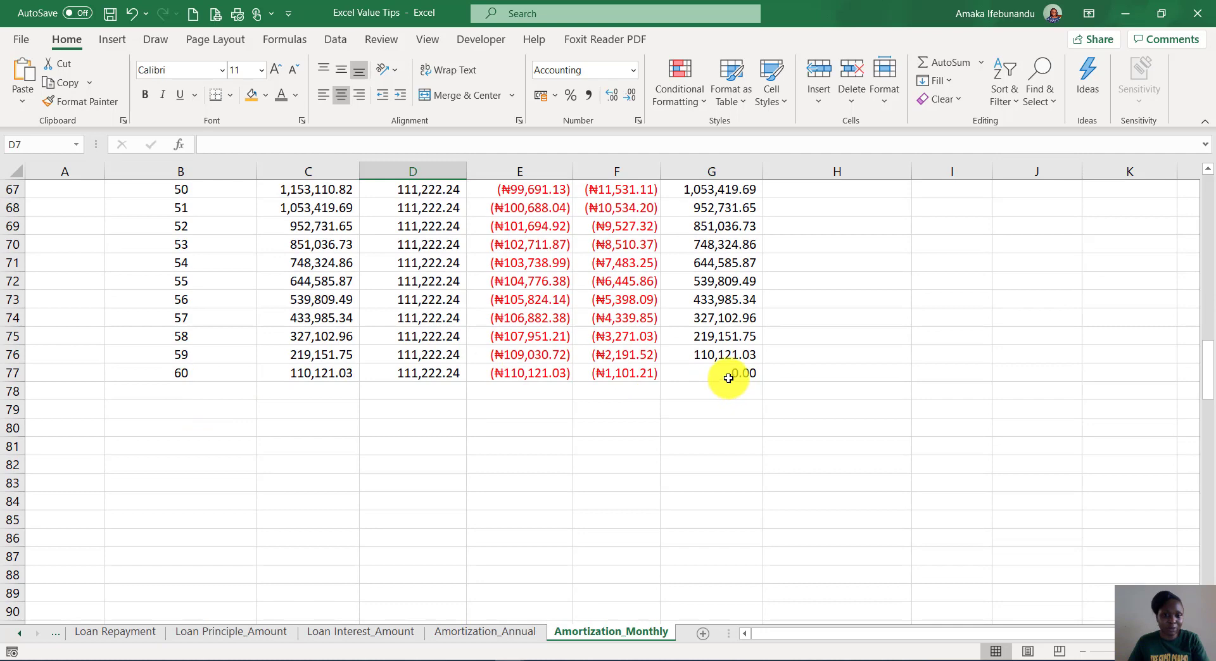
left_click(728, 378)
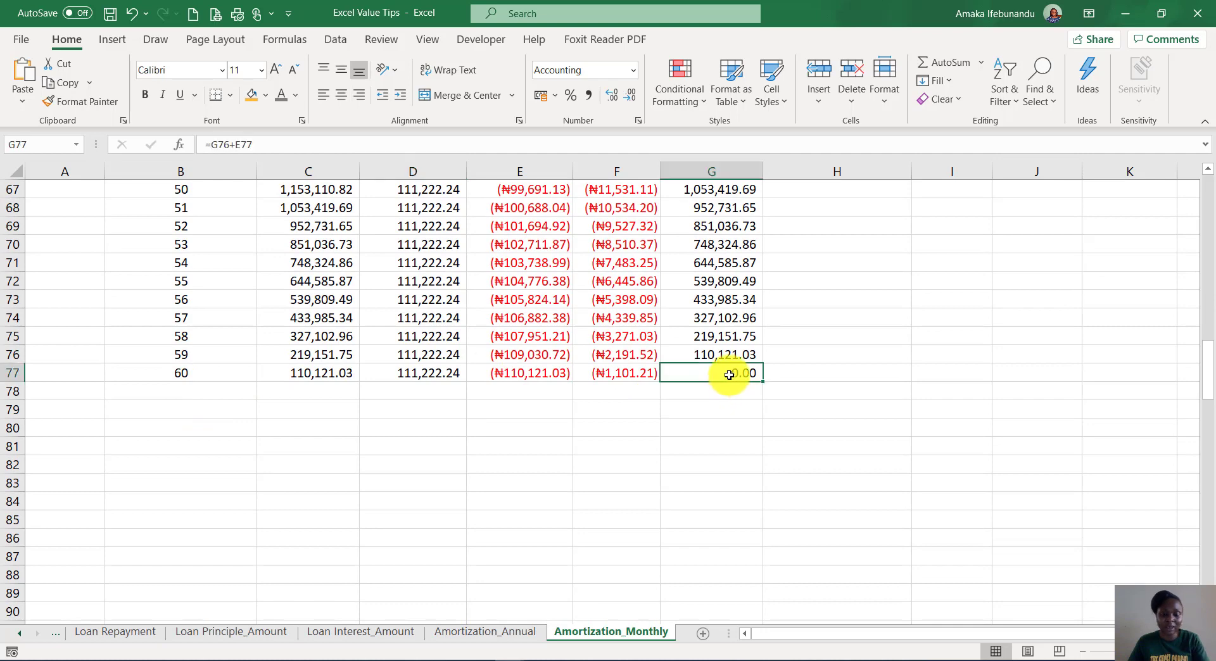
Step: Check the annual option's loan period against the last payment number and final closing balance on the Amortization_Annual sheet
left_click(472, 632)
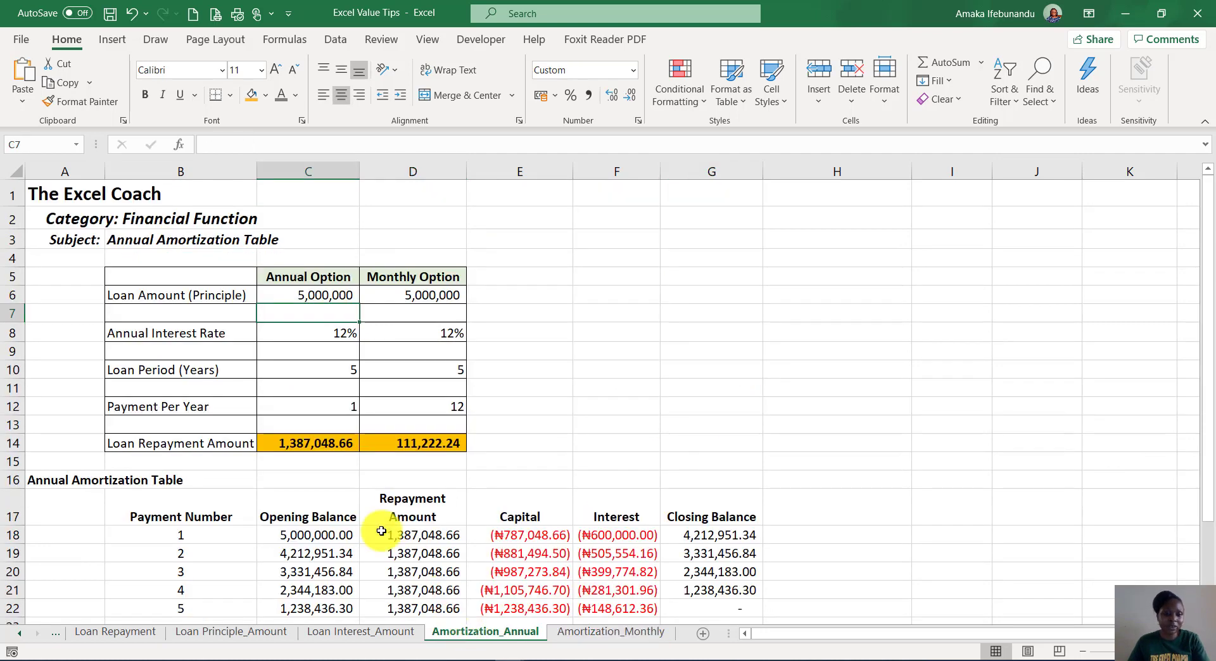
left_click(350, 369)
scroll(361, 496, "down", 4)
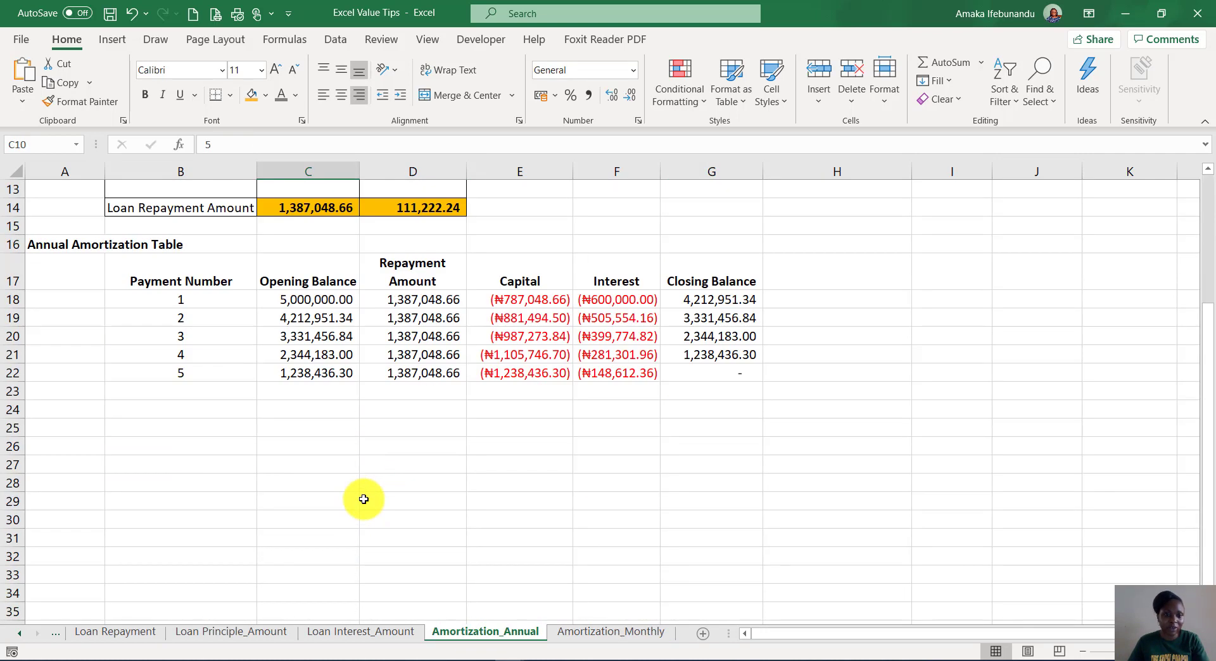
left_click(188, 373)
left_click(748, 372)
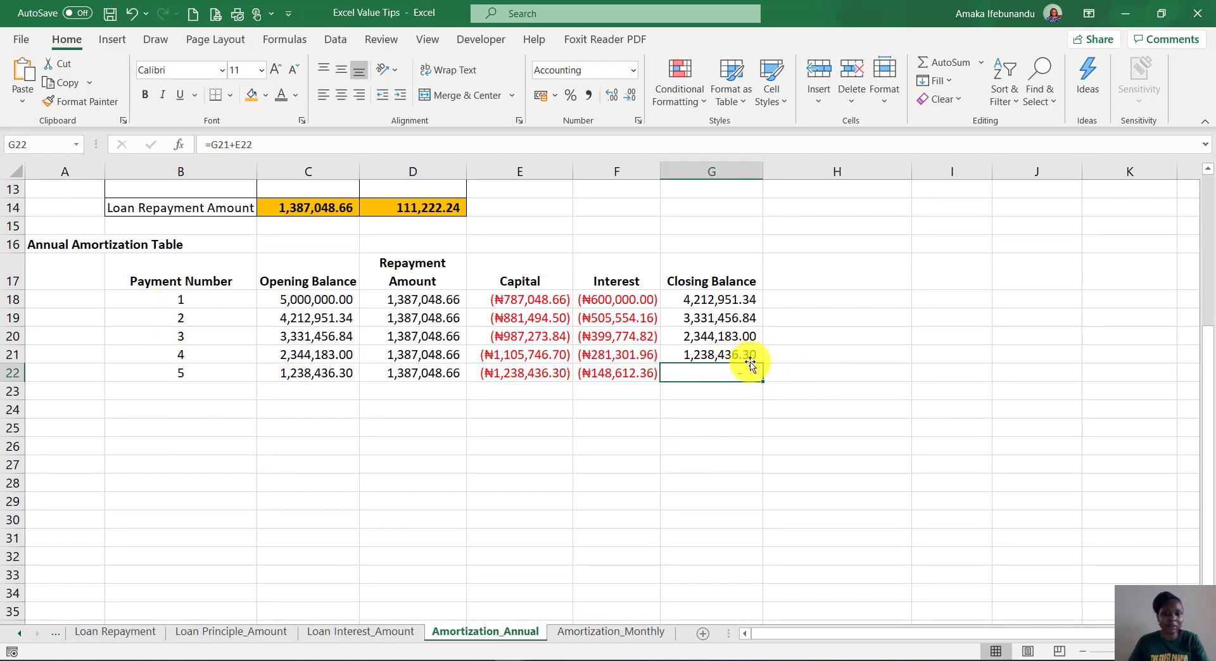
Step: Set the Annual Option loan amount in C6 to 3,000,000 and view the recalculated annual amortization table
scroll(536, 357, "up", 4)
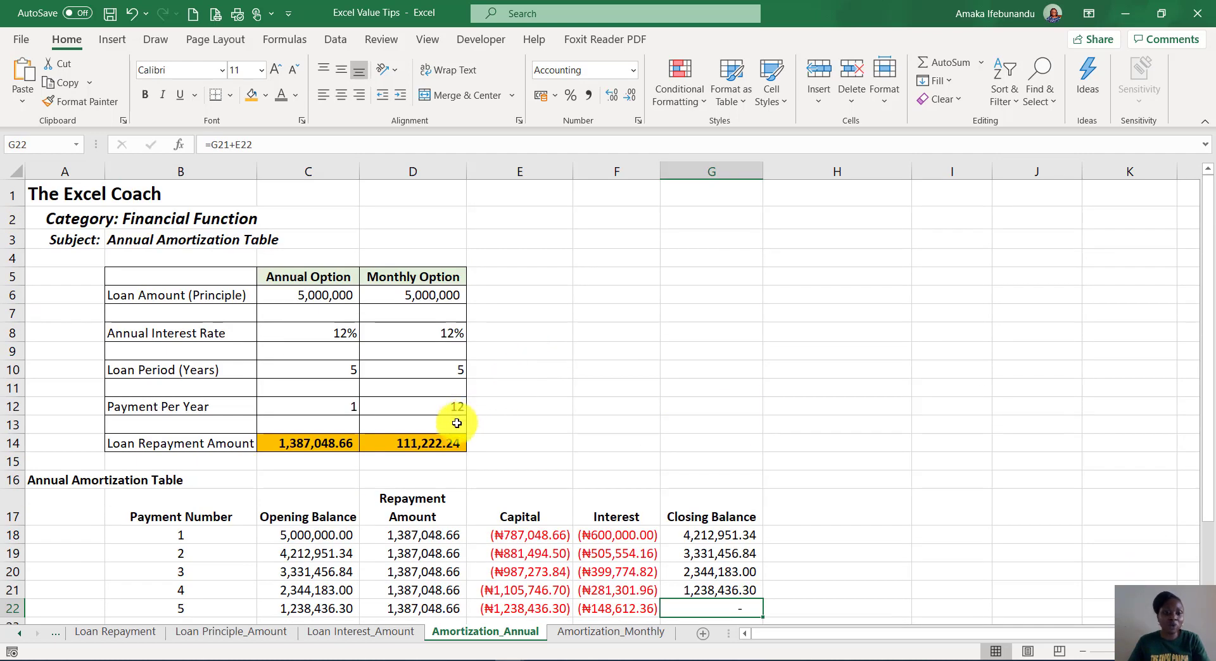
left_click(324, 294)
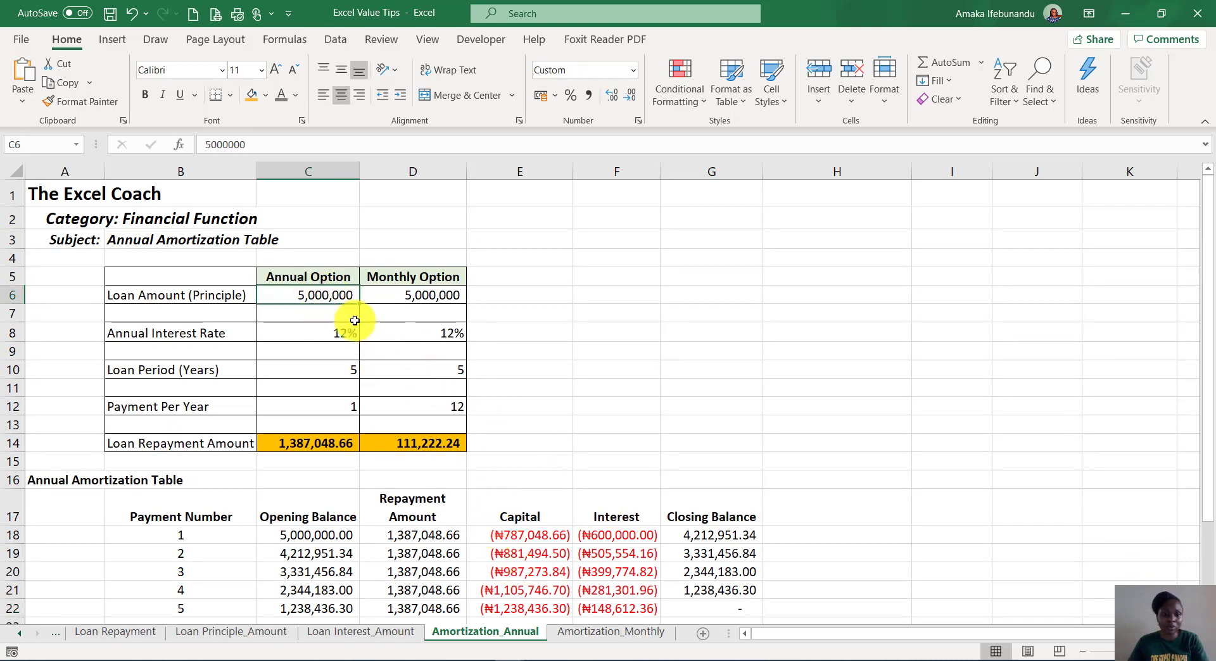
double_click(305, 292)
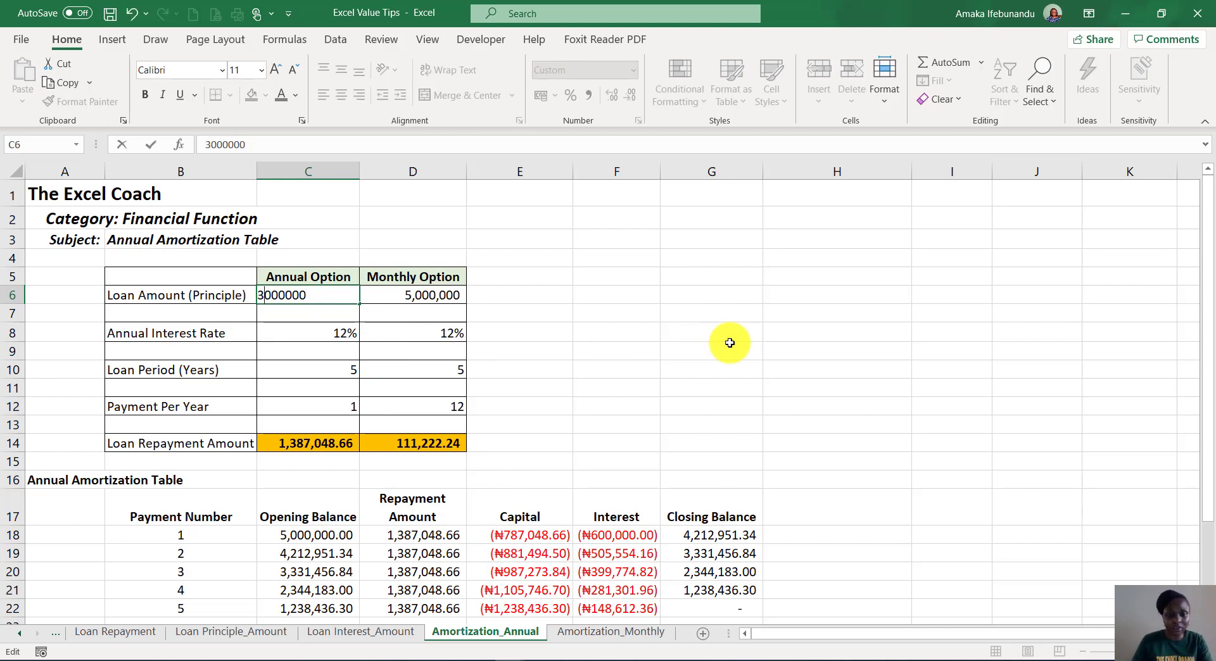
type("3")
key("Return")
scroll(591, 509, "down", 3)
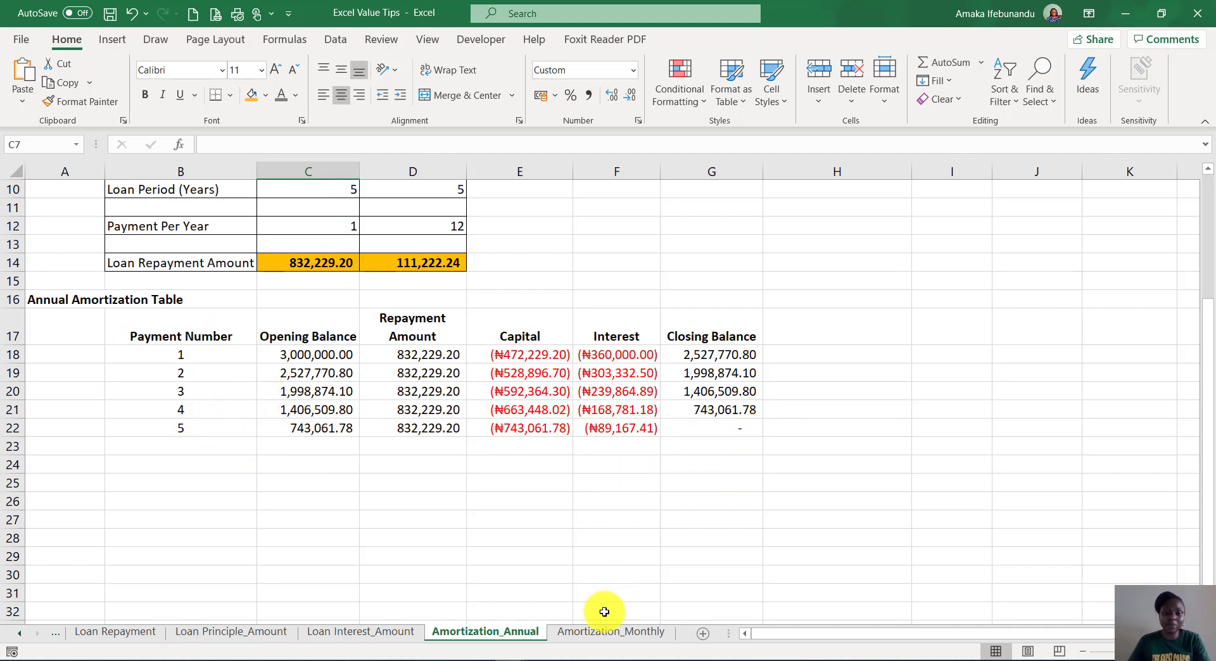
Step: Compare the loan details and amortization table layouts on the Amortization_Monthly and Amortization_Annual sheets
left_click(604, 631)
scroll(546, 415, "up", 20)
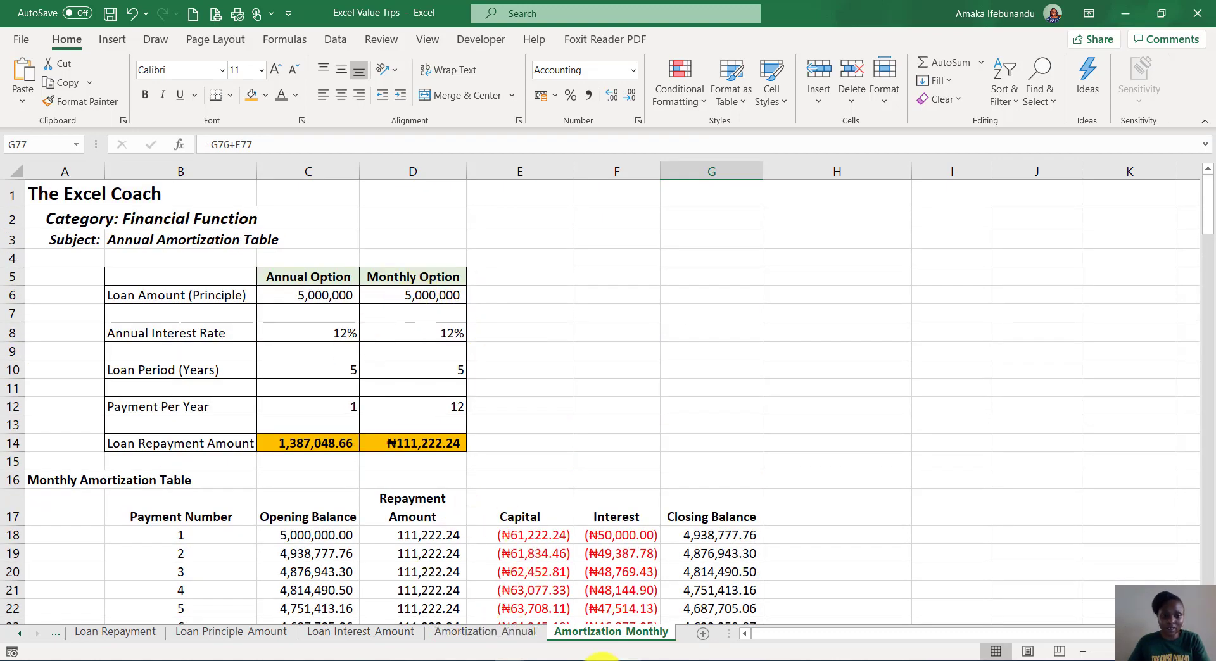
left_click(486, 631)
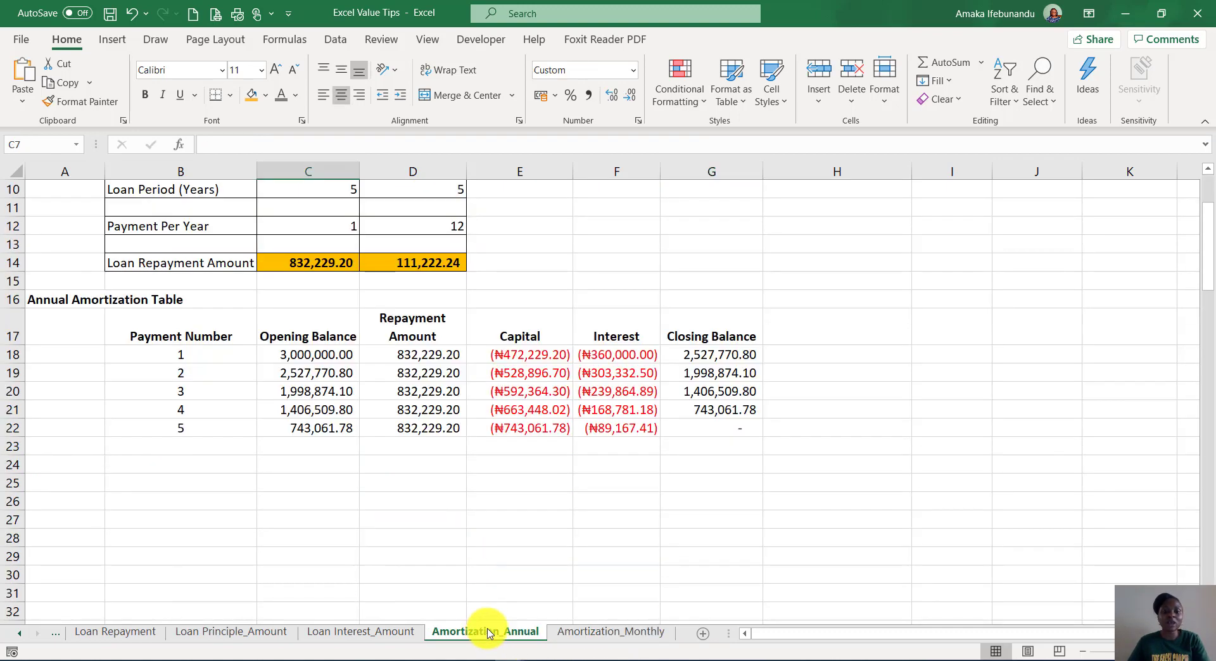
scroll(476, 397, "up", 3)
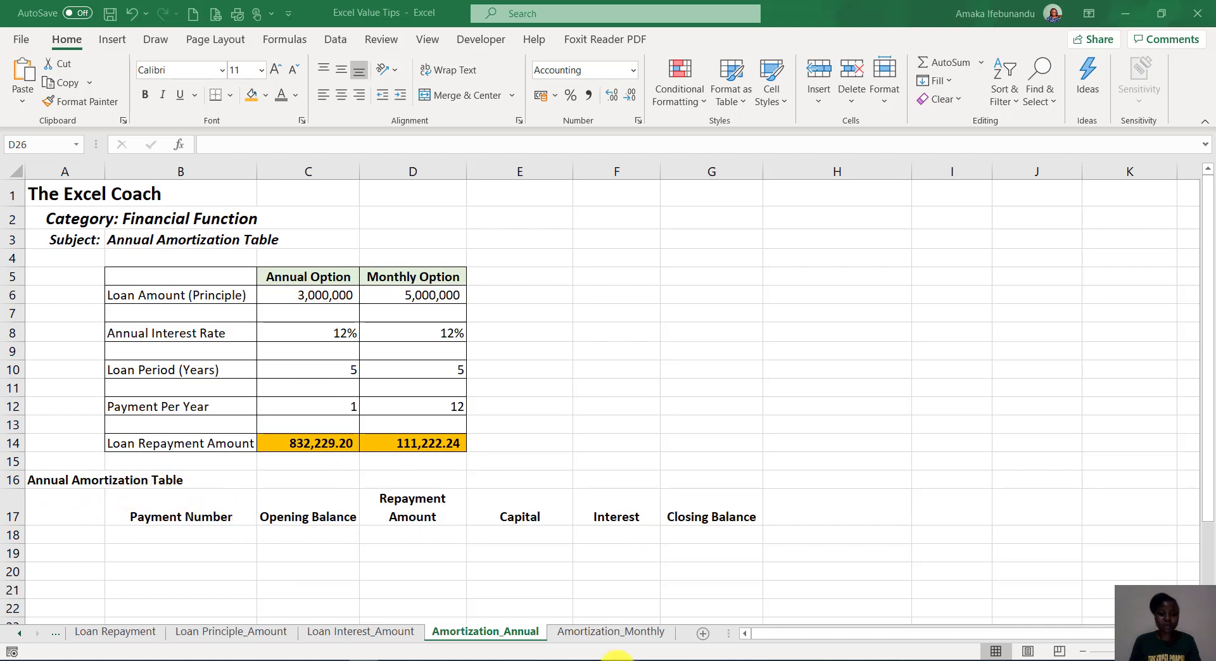
left_click(613, 632)
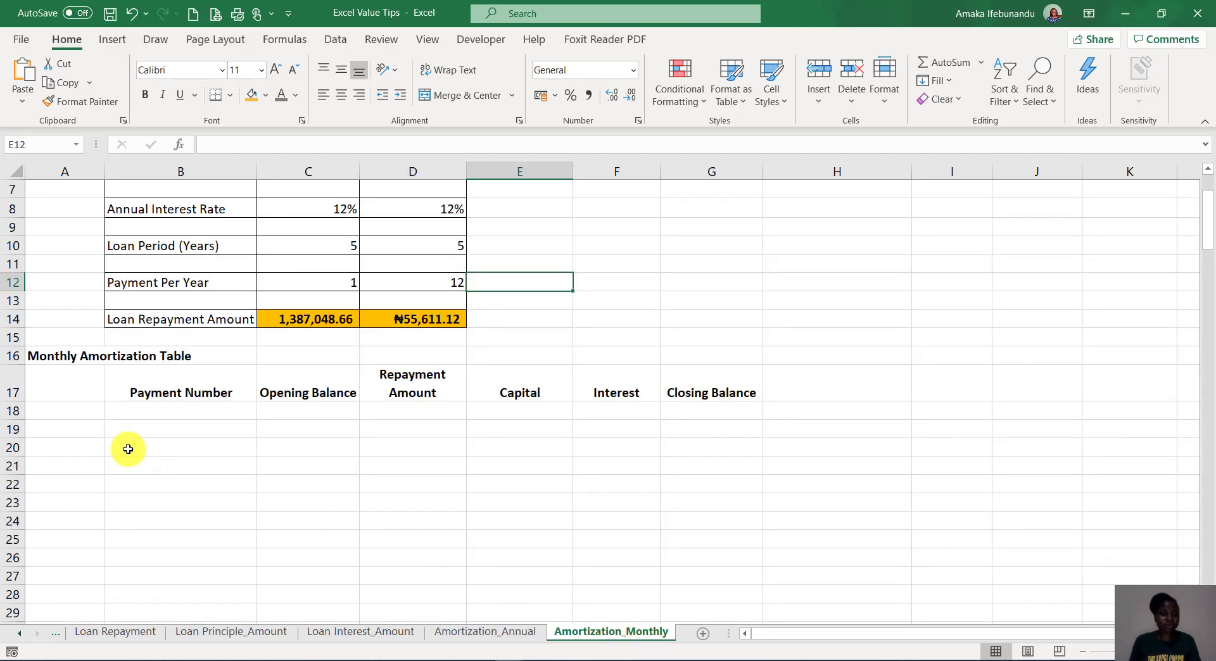
scroll(148, 405, "up", 2)
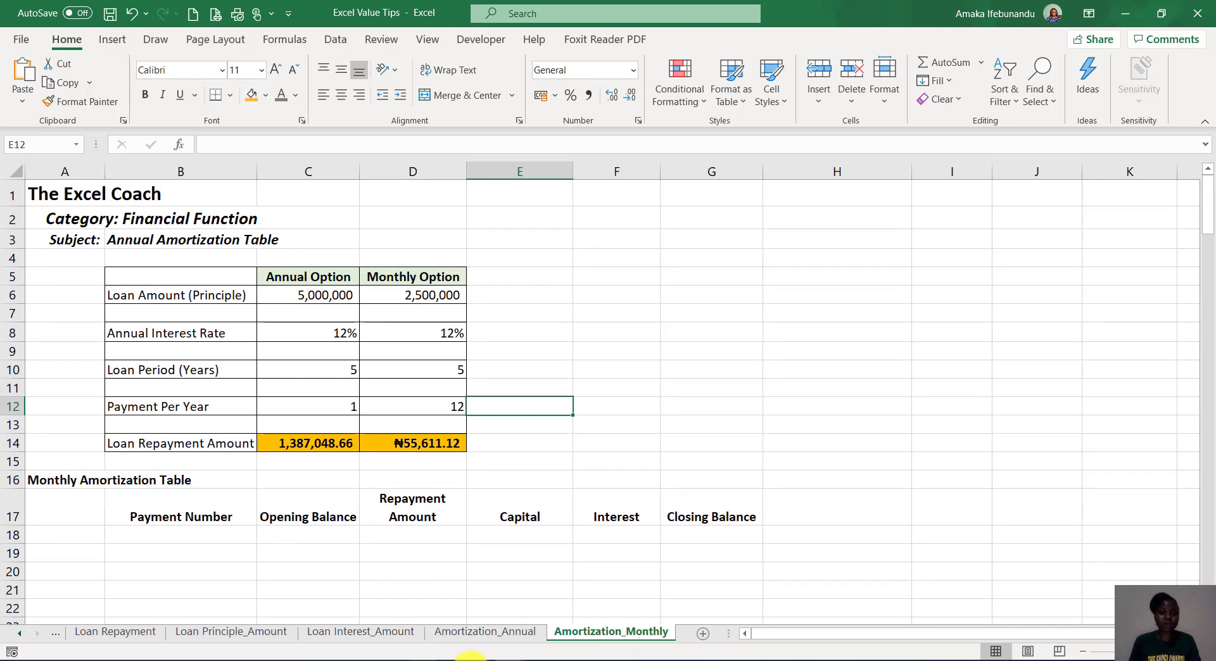
left_click(484, 632)
scroll(312, 529, "down", 2)
scroll(313, 528, "up", 2)
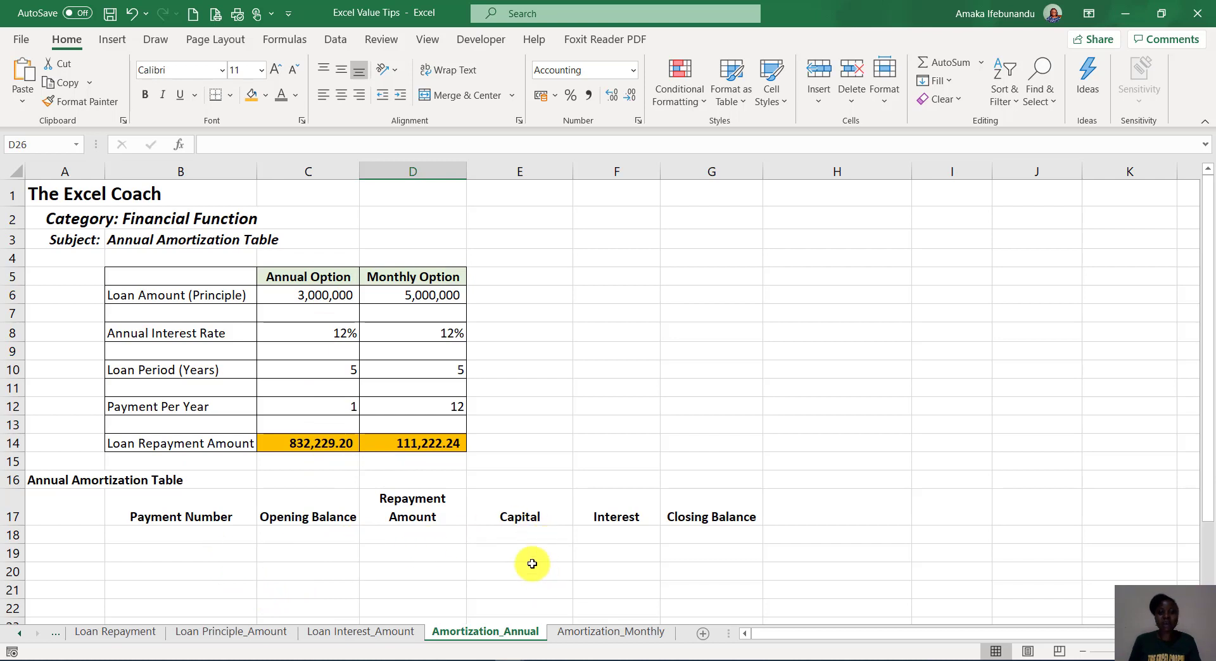
Step: Number the payments 1 to 5 in B18:B22 of the annual amortization table by filling a series from 1 and 2
left_click(179, 533)
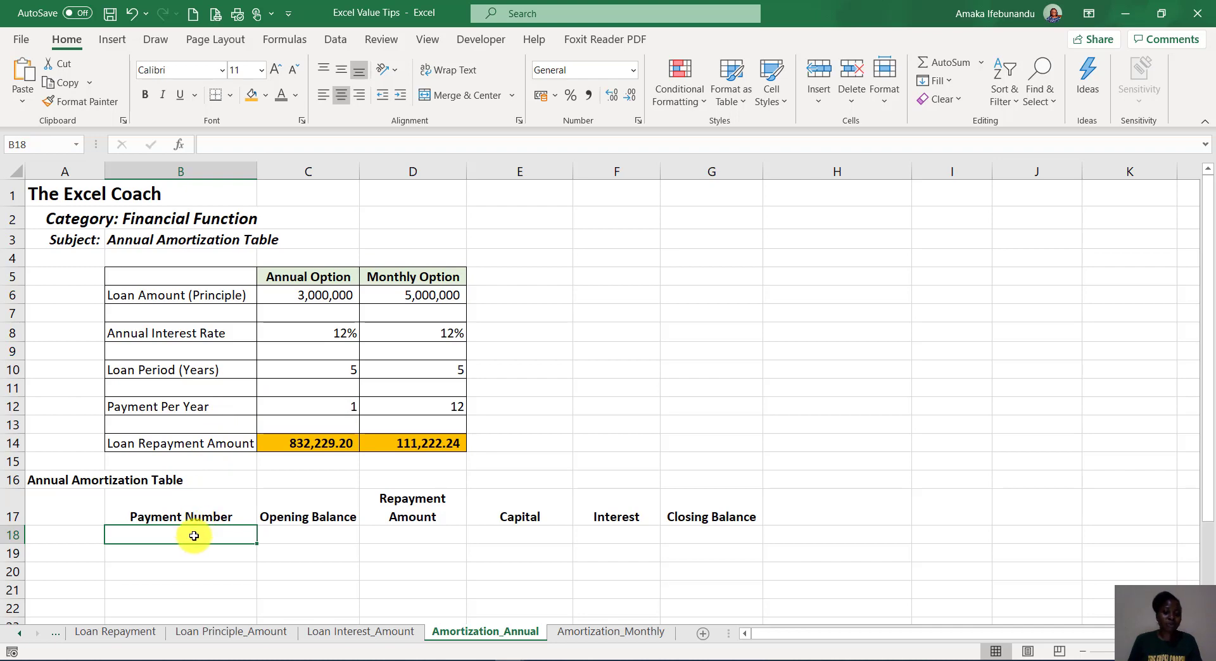
type("1")
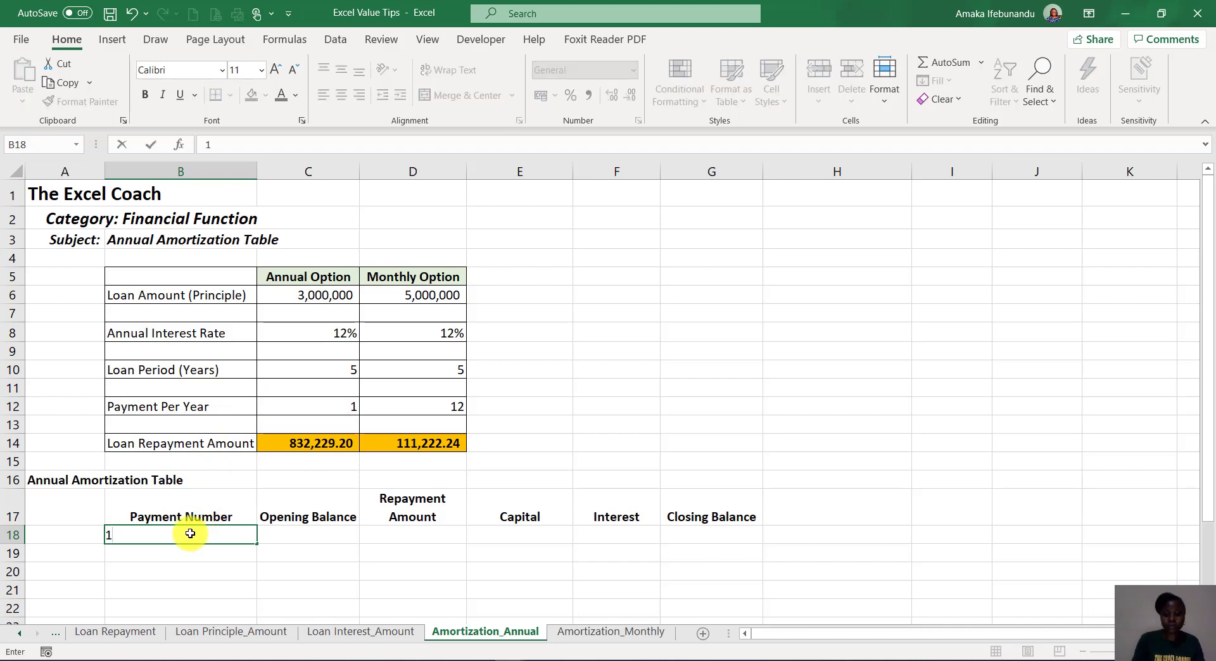
key("Return")
type("2")
key("Return")
left_click(189, 535)
left_click_drag(245, 542, 254, 613)
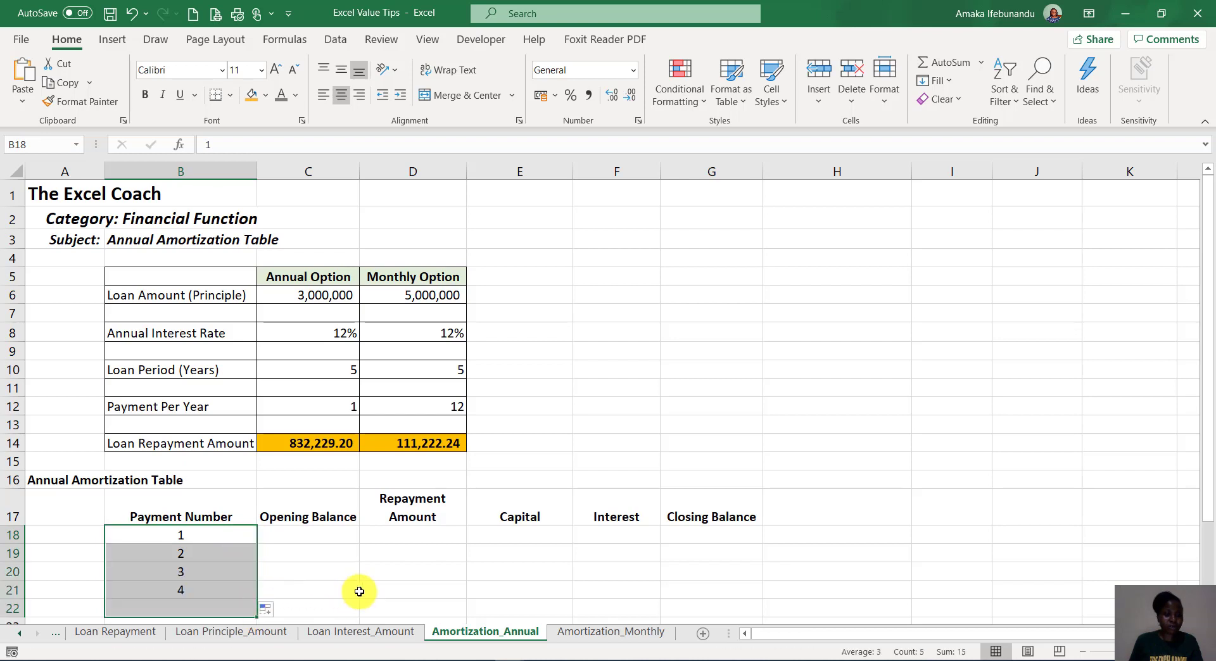
left_click(203, 535)
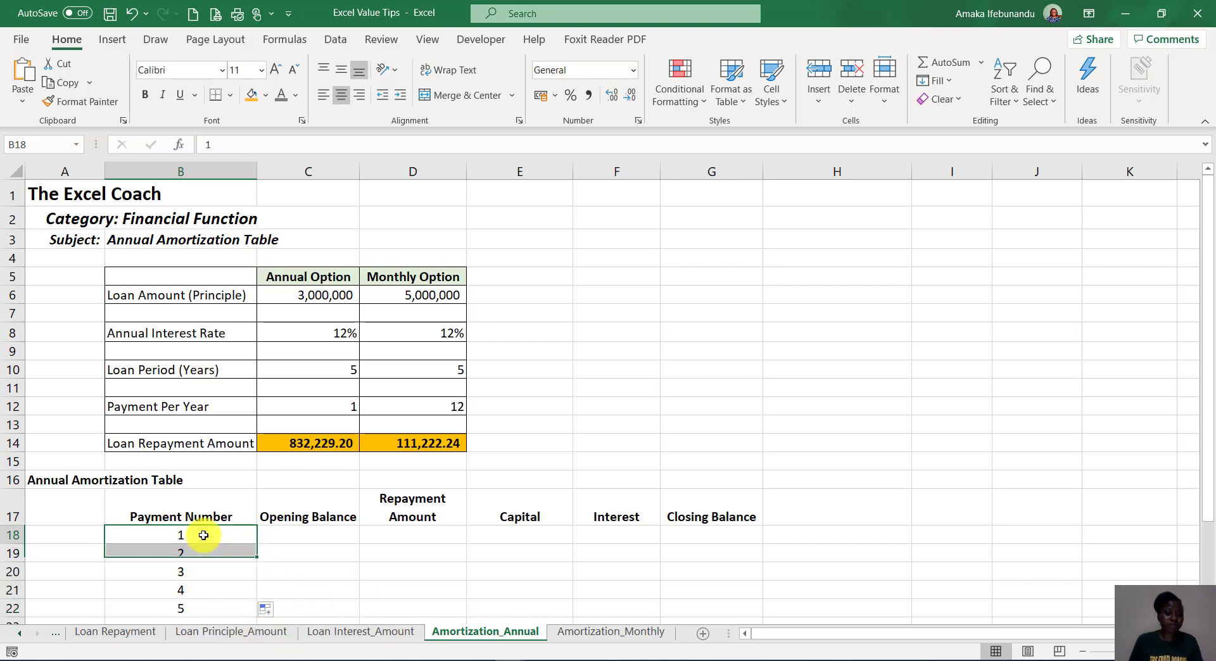
Step: Link the first payment's opening balance in C18 to the annual loan amount with =C6
left_click(309, 536)
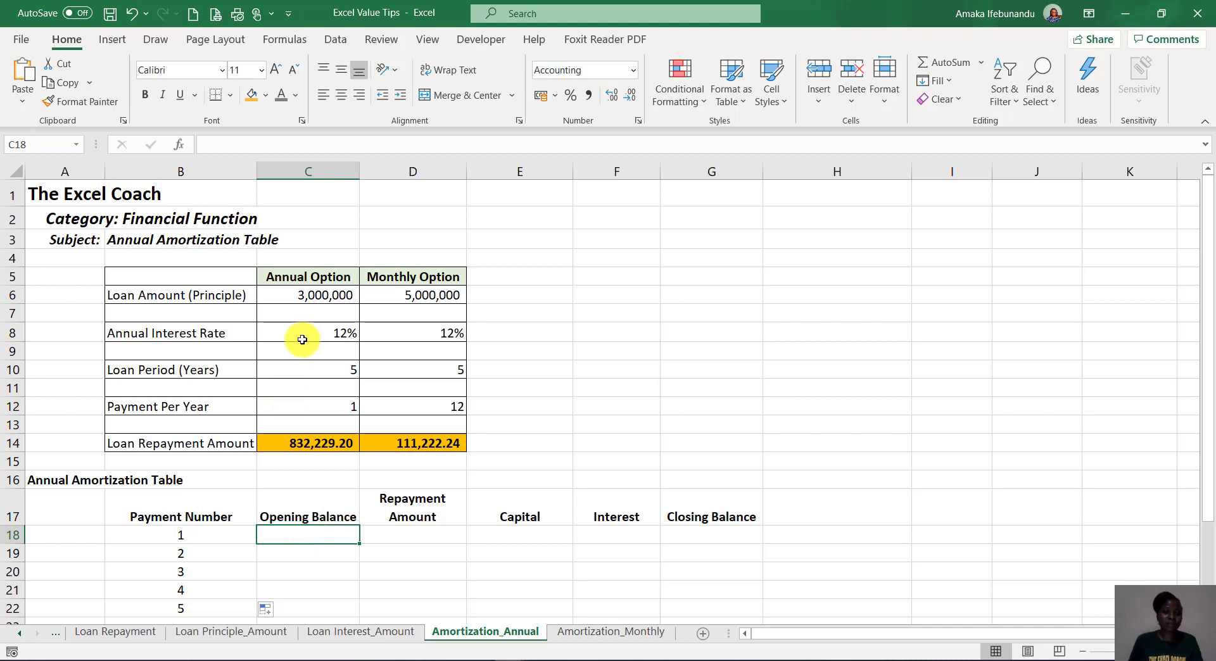
type("=")
left_click(297, 299)
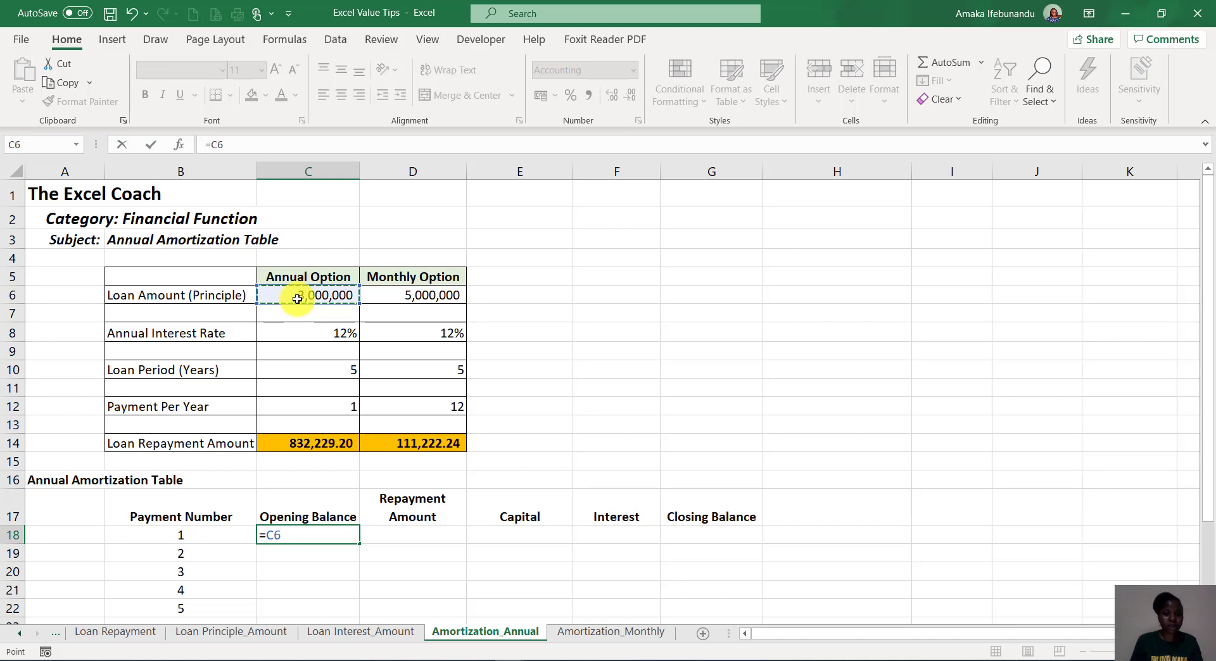
key("Return")
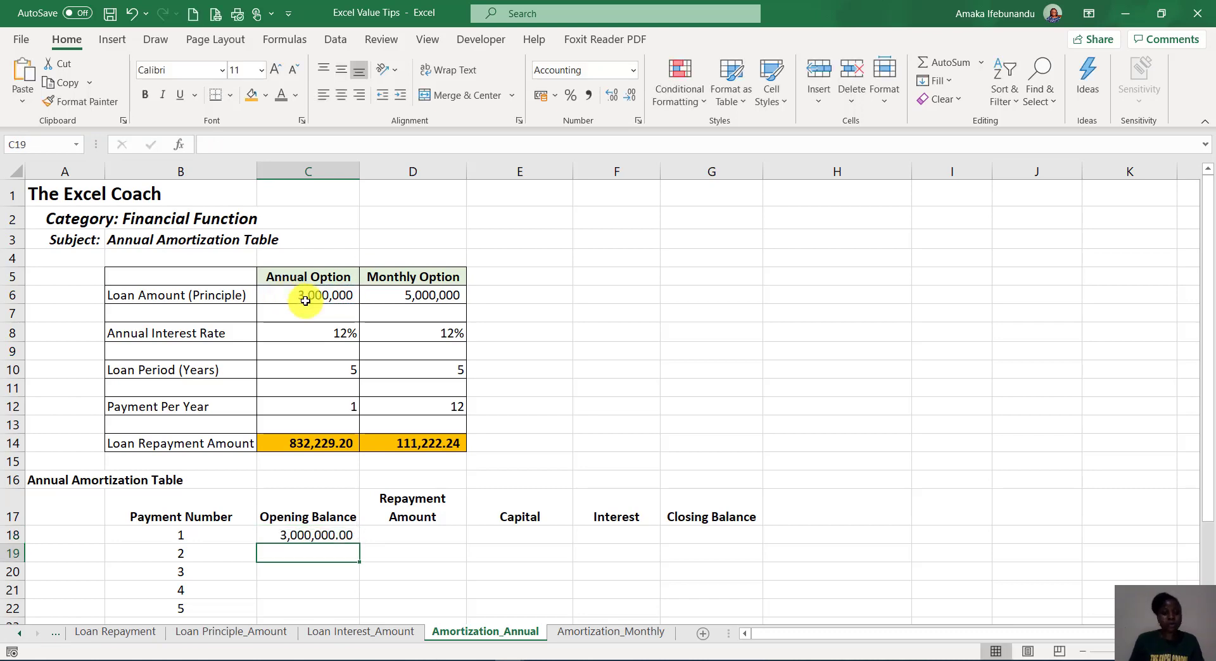
Step: Begin a PMT formula in D18 with $C$8/$C$12 as the rate and $C$10*$C$12 as the number of periods
left_click(413, 530)
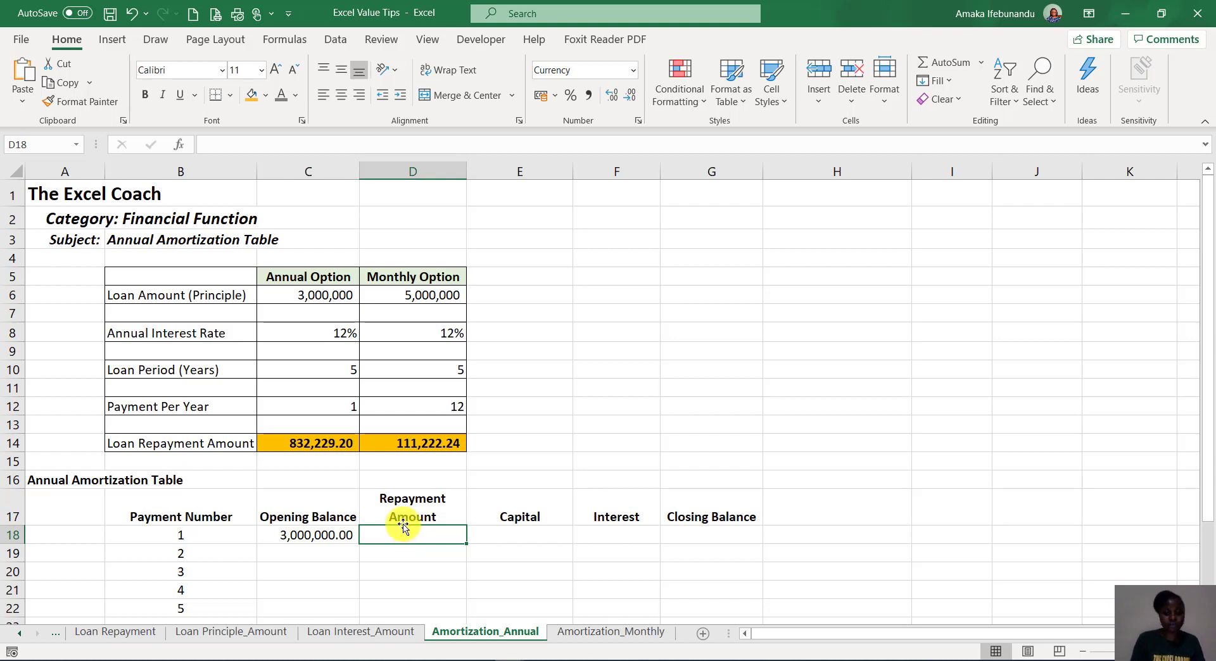
left_click(309, 445)
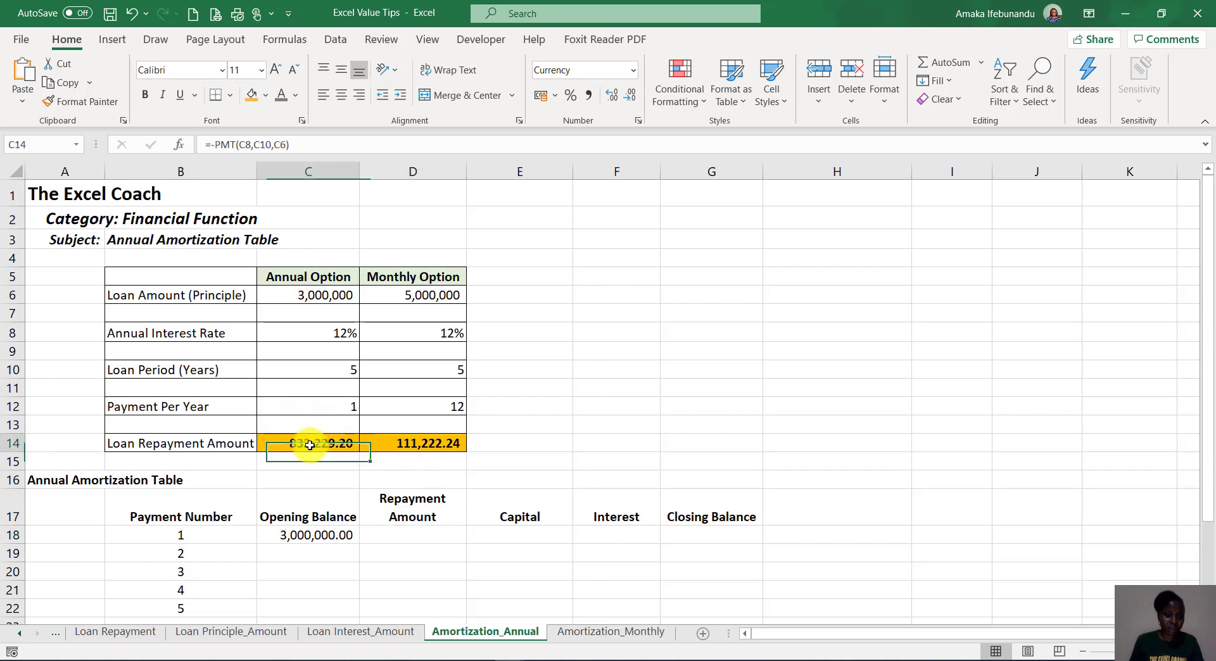
left_click(409, 534)
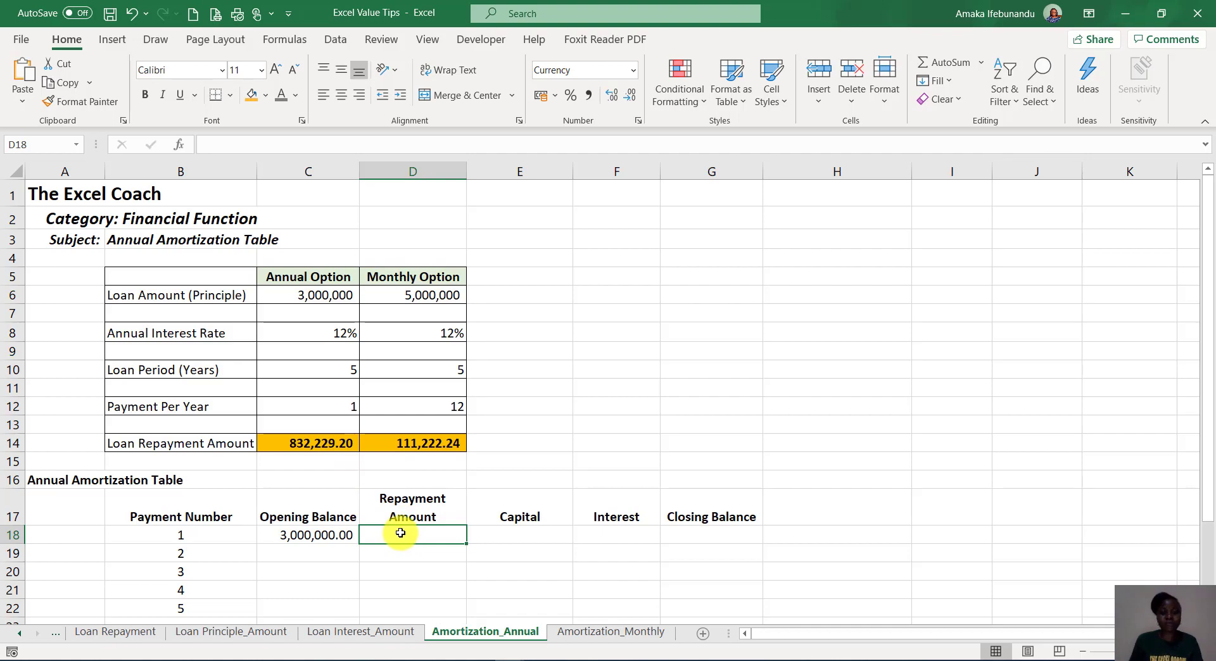
type("=")
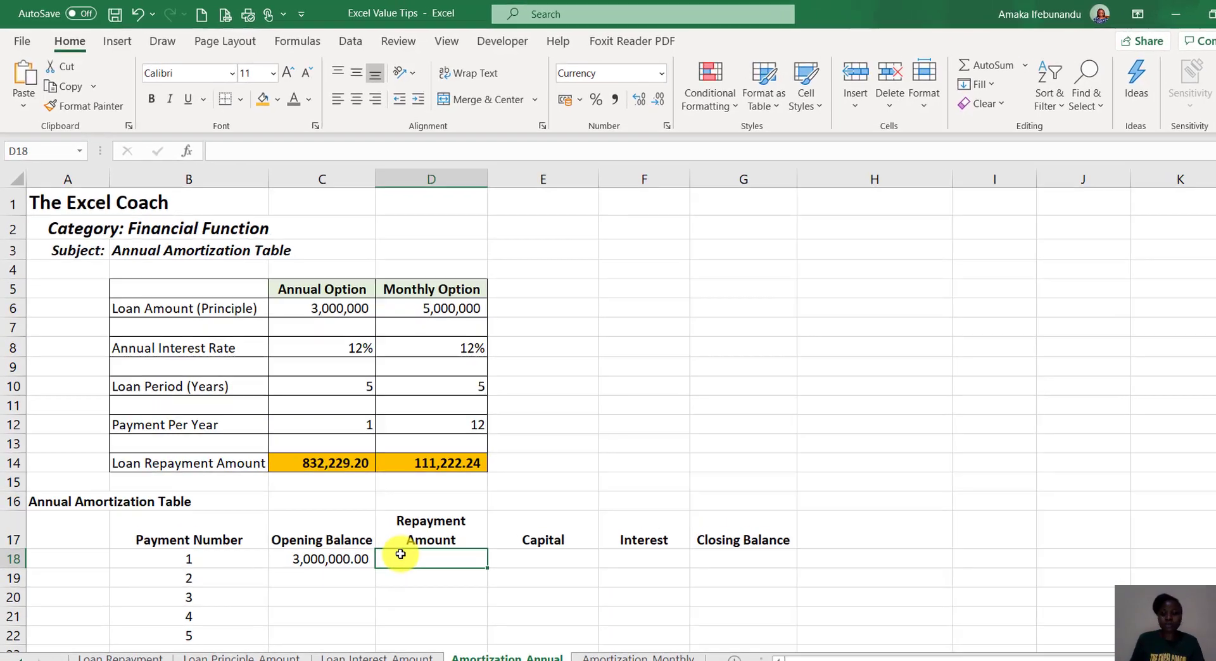
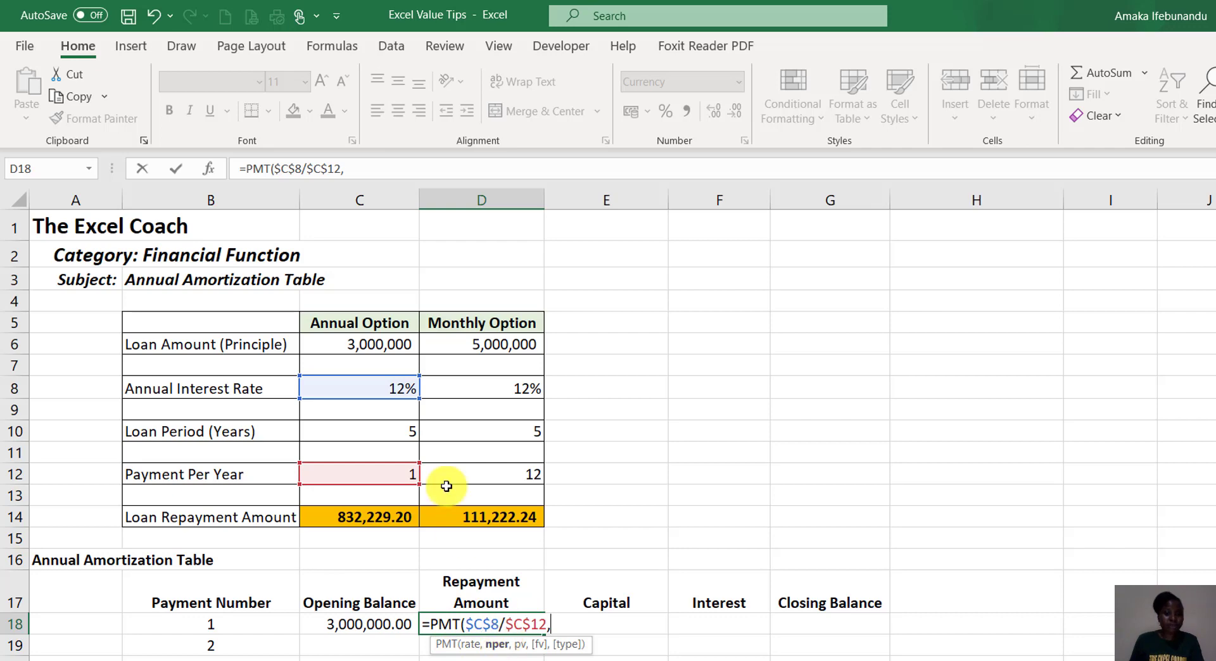
left_click(364, 435)
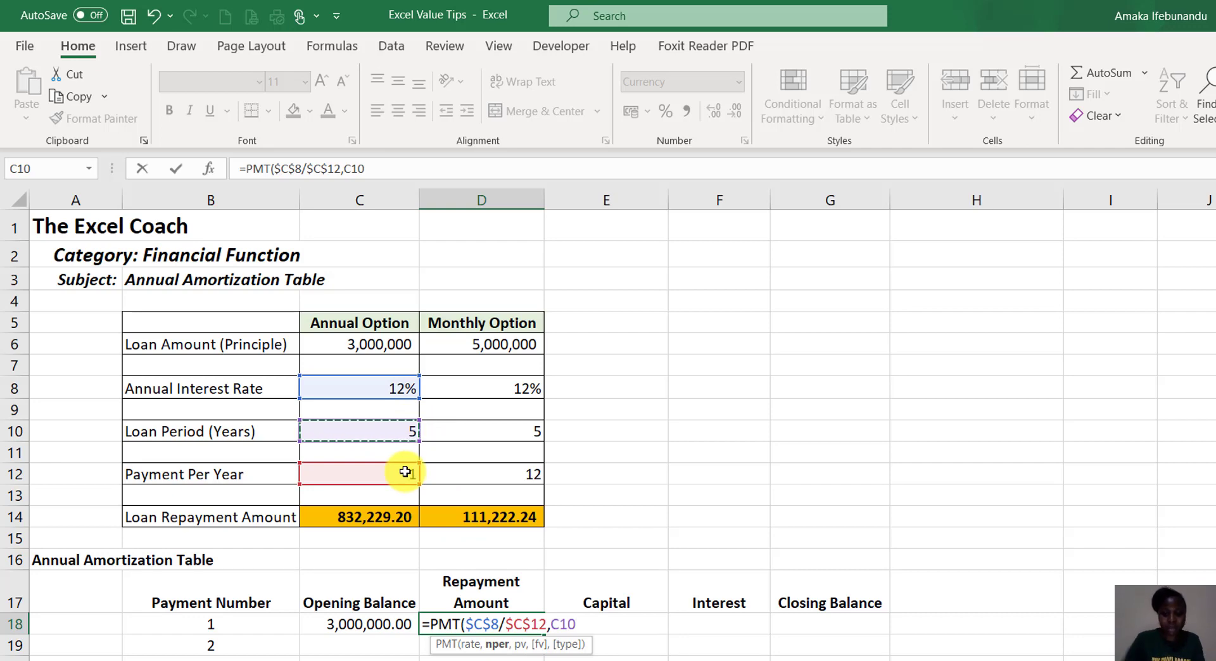
type("*")
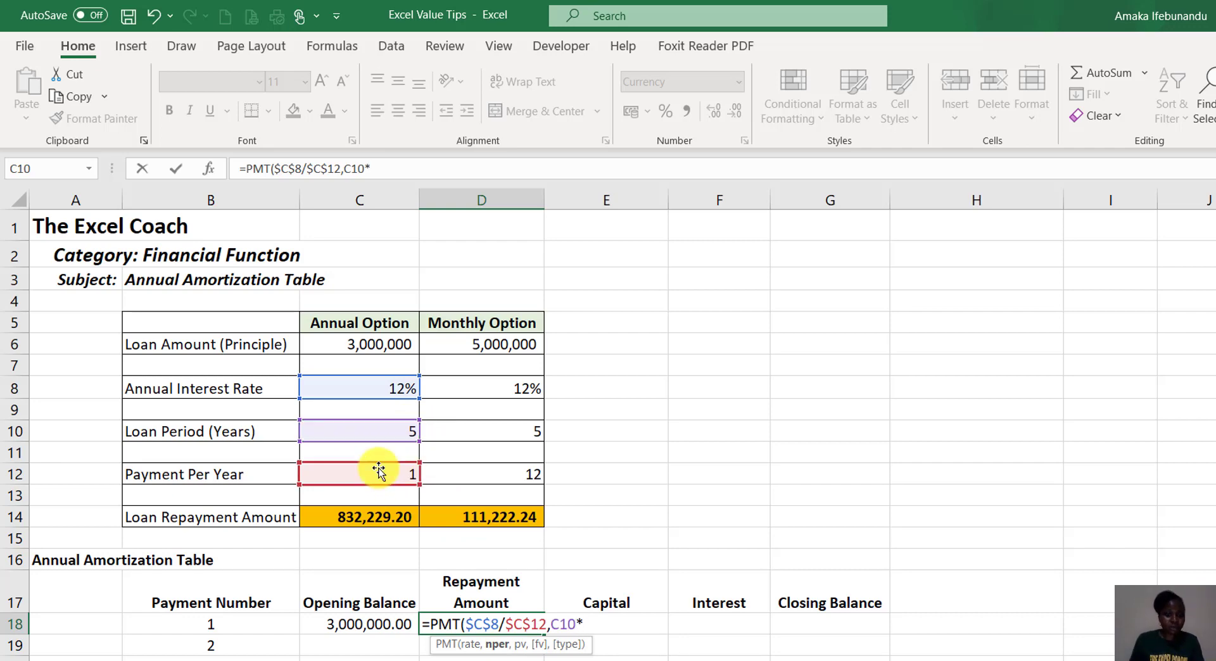
left_click(376, 472)
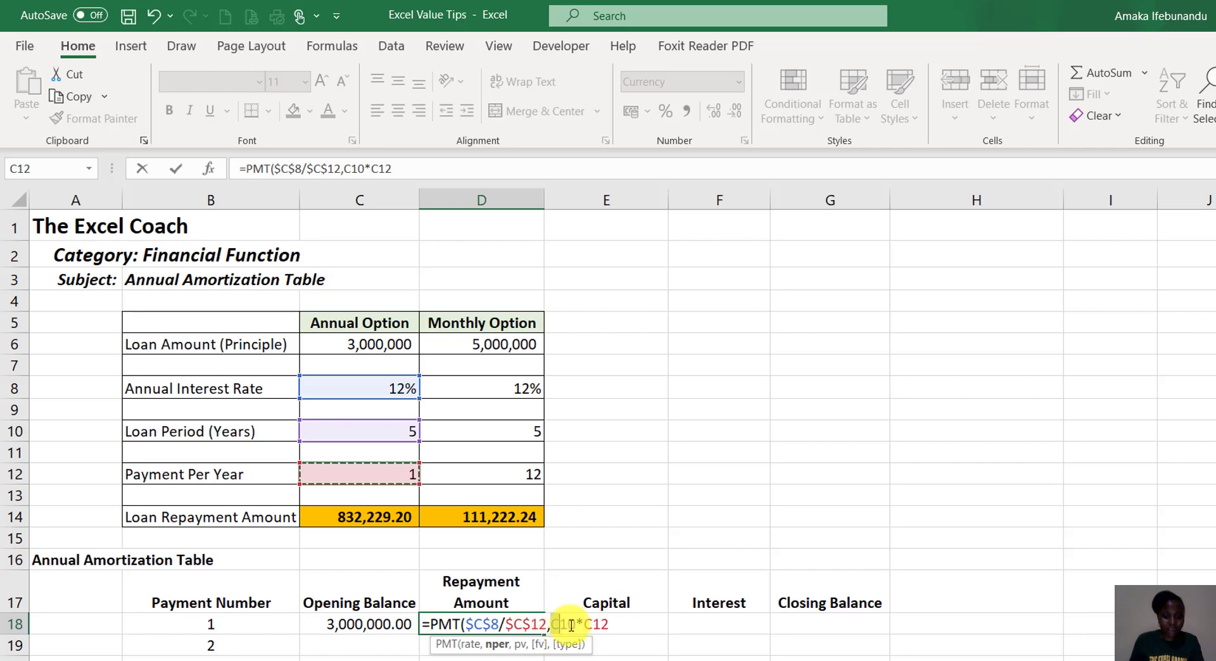
left_click_drag(571, 625, 612, 625)
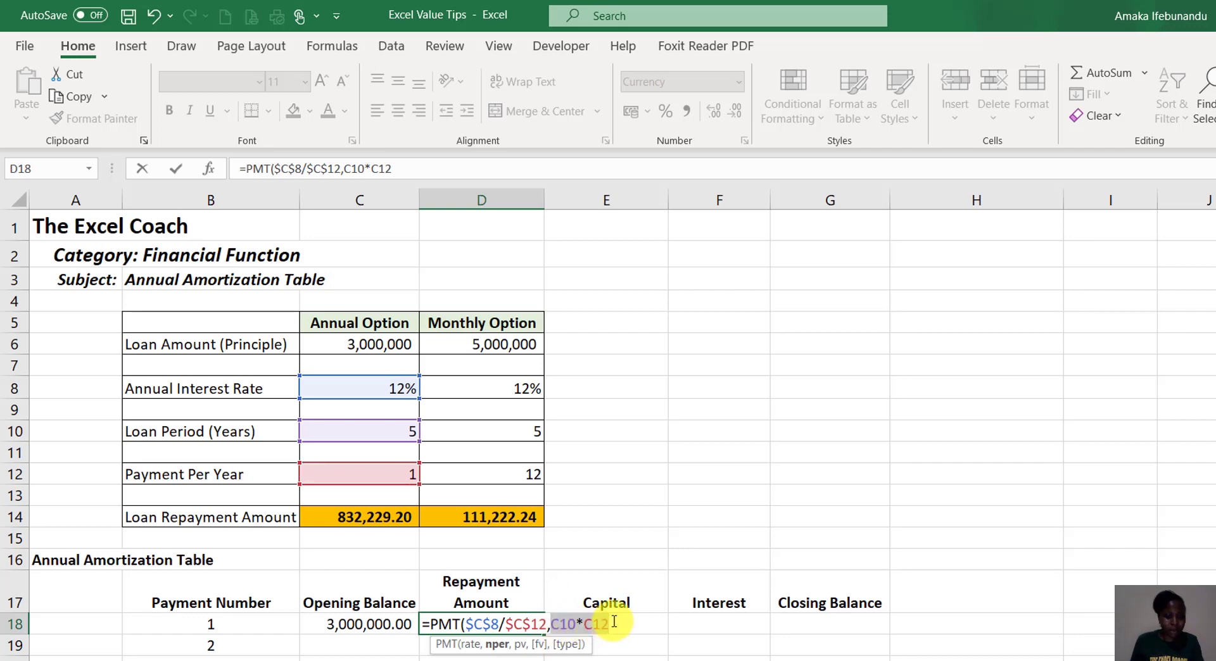
key("F4")
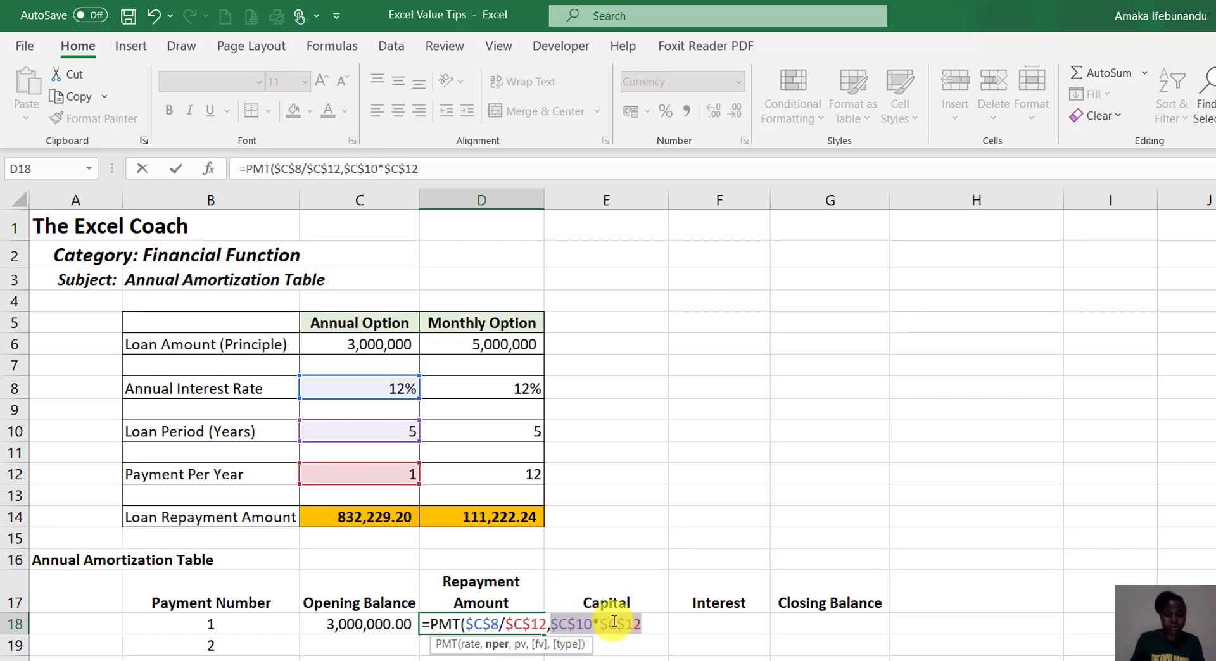
key("Right")
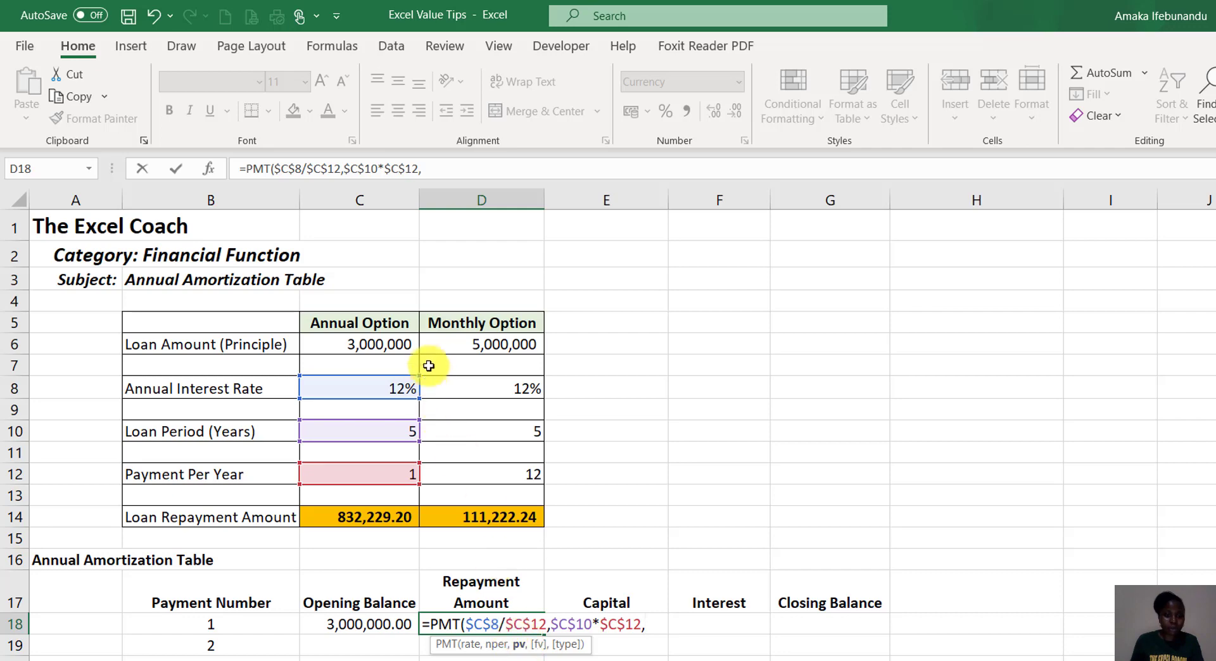
Step: Complete the PMT formula in D18 with $C$6 as the present value and fill it down to D22
left_click(394, 342)
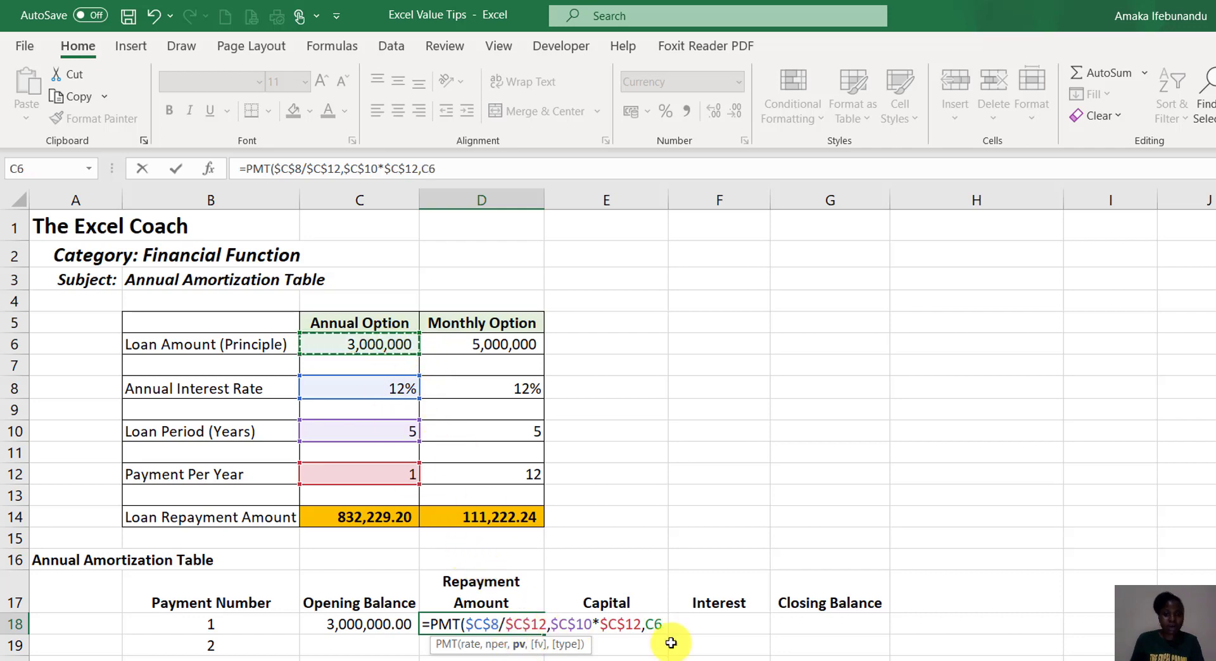
key("F4")
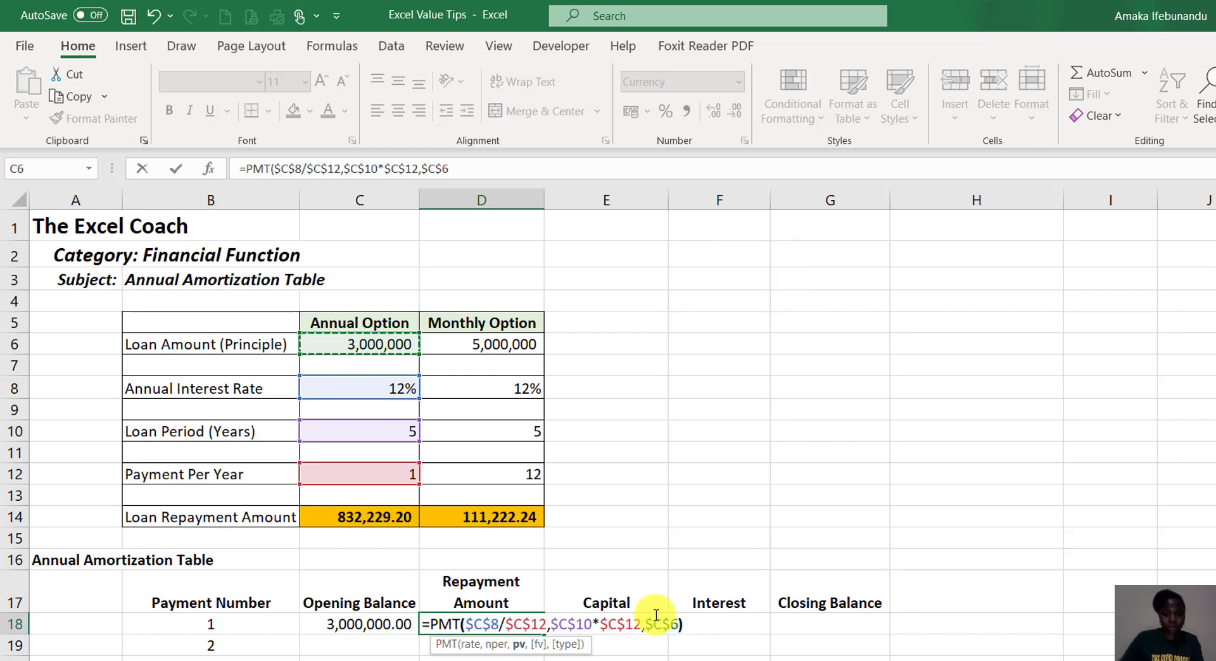
type(")")
key("Return")
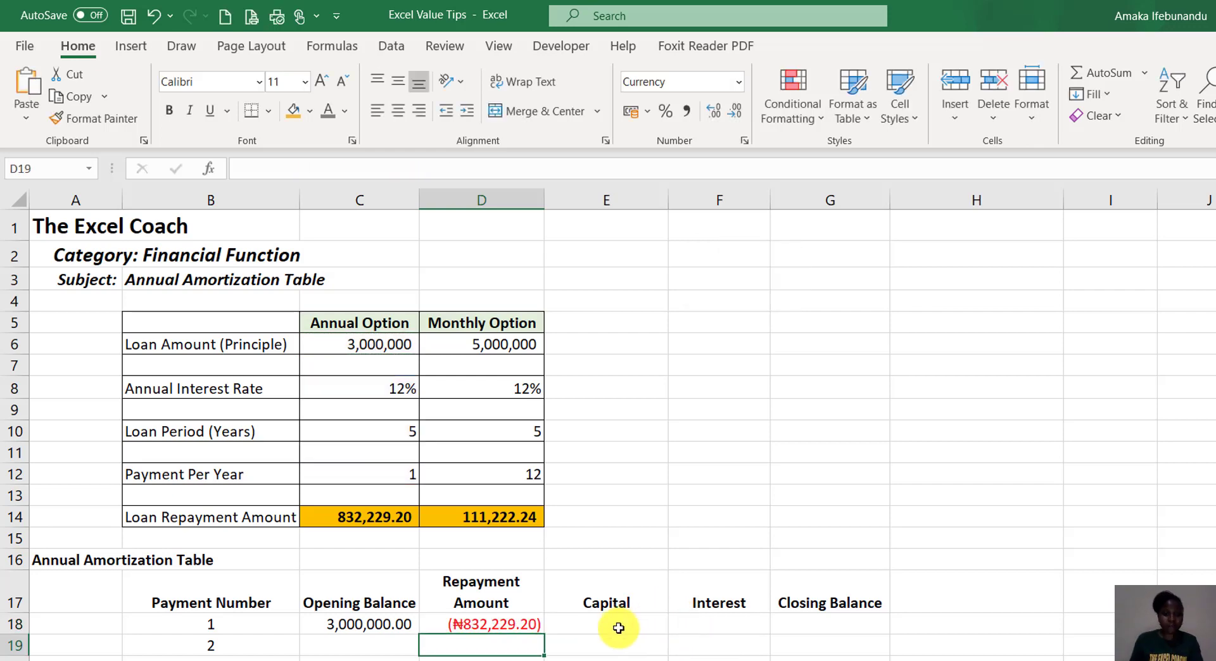
left_click(481, 623)
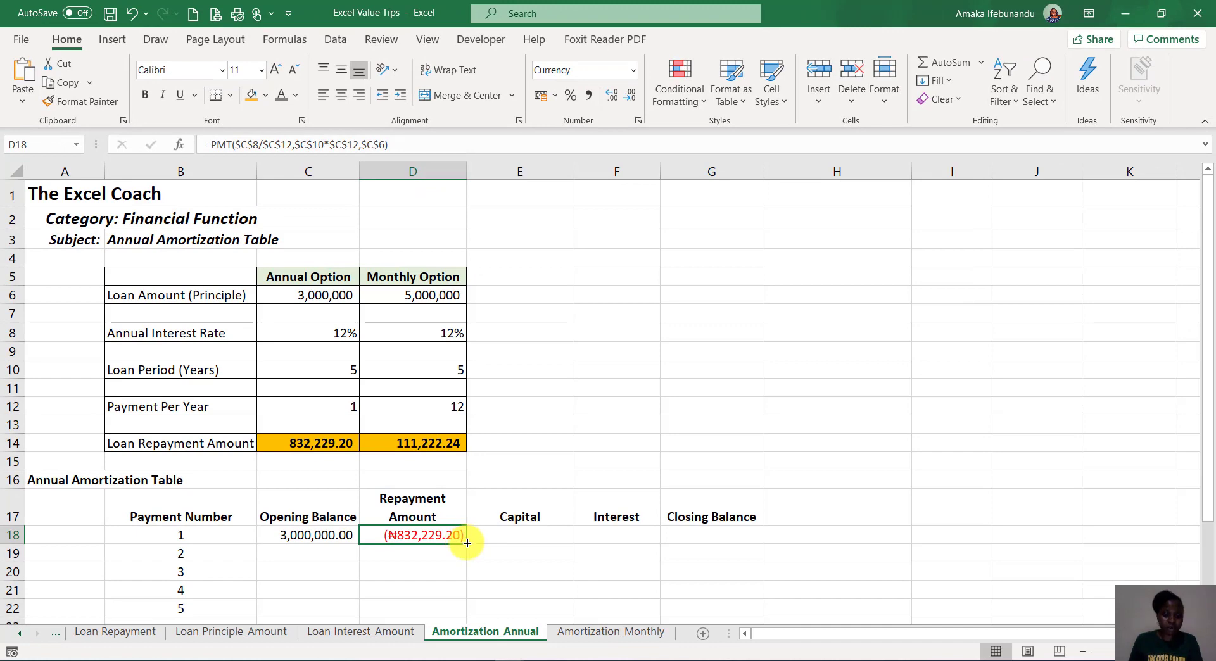
left_click_drag(467, 543, 464, 619)
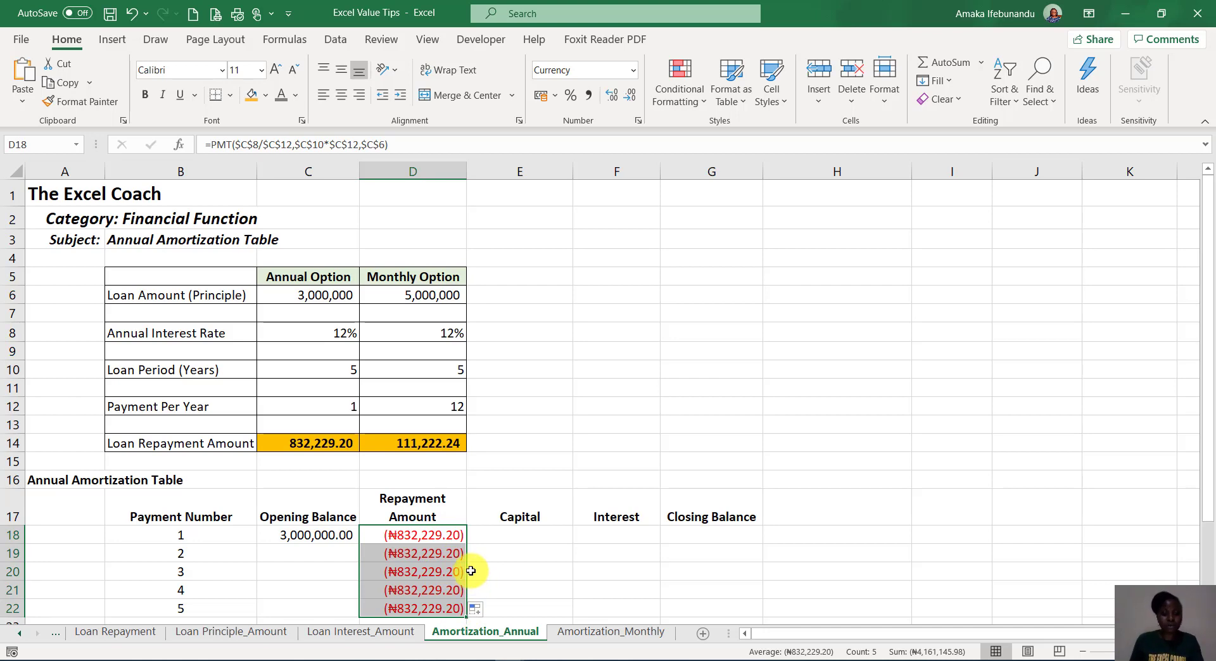
Step: Begin a PPMT formula in the first Capital cell, E18, with the absolute references $C$6/$C$12 as the rate argument
left_click(514, 532)
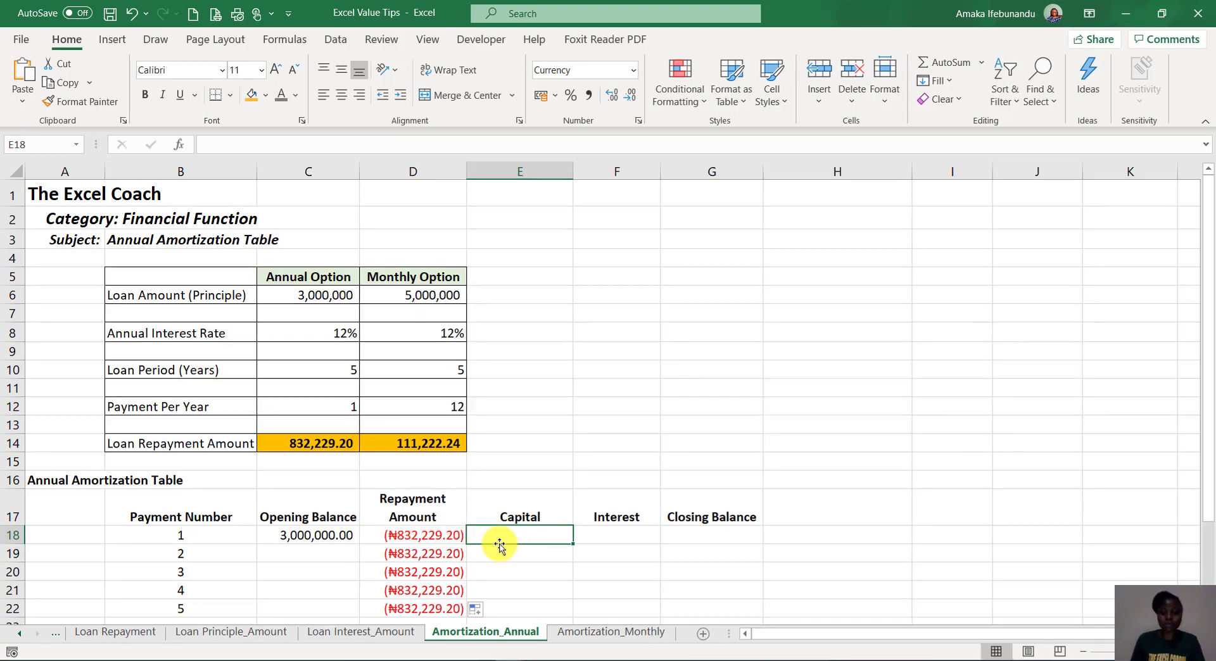
type("=pp")
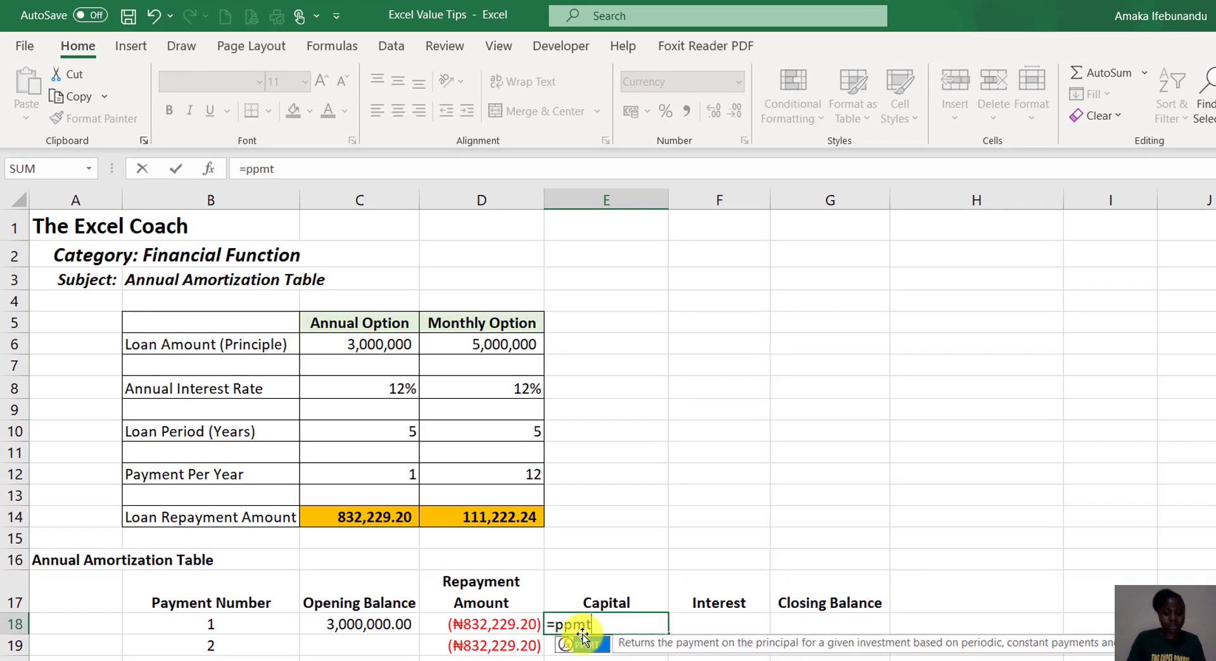
type("mt")
double_click(582, 636)
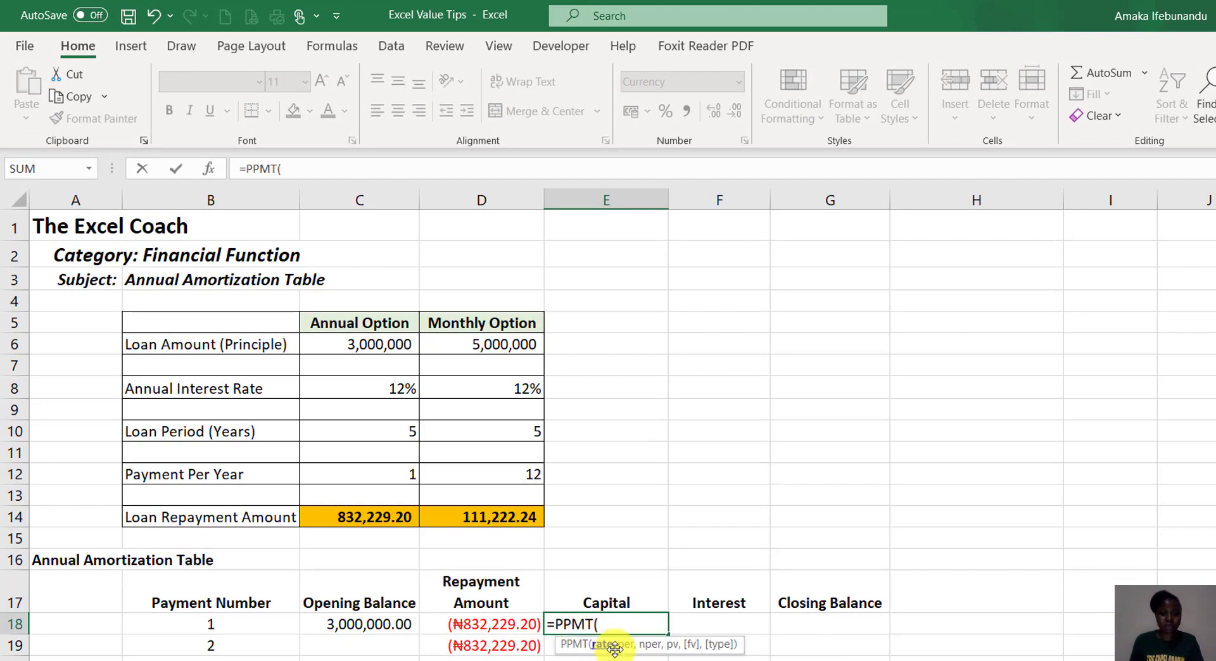
left_click(361, 344)
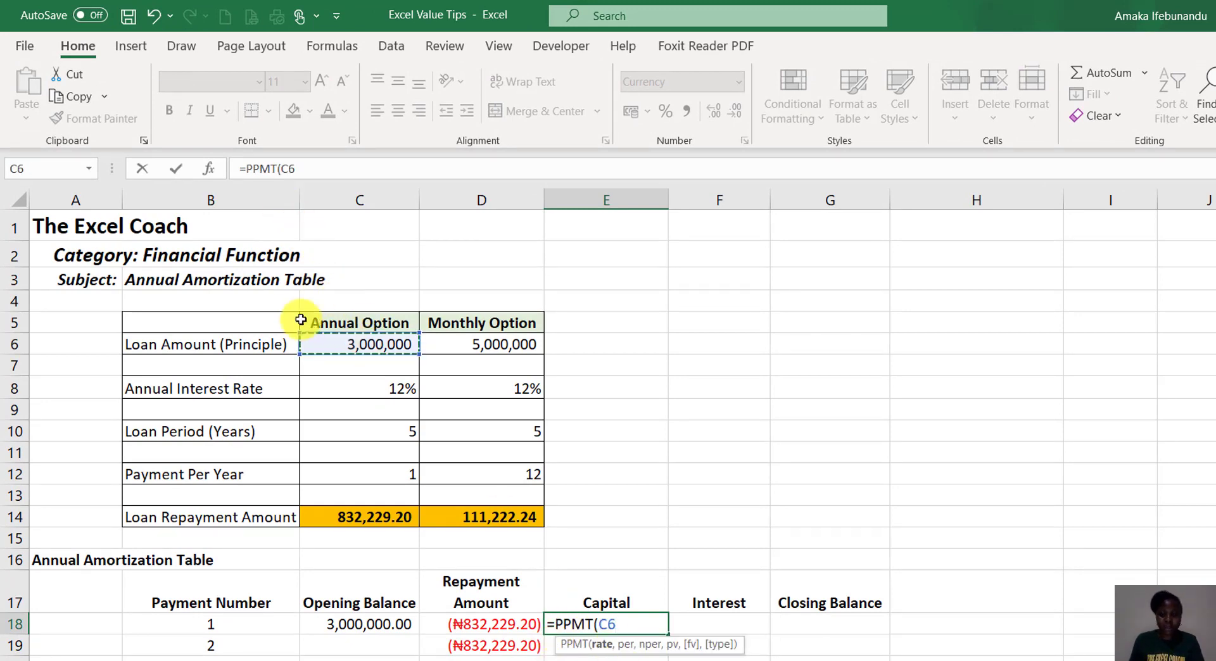
type("/")
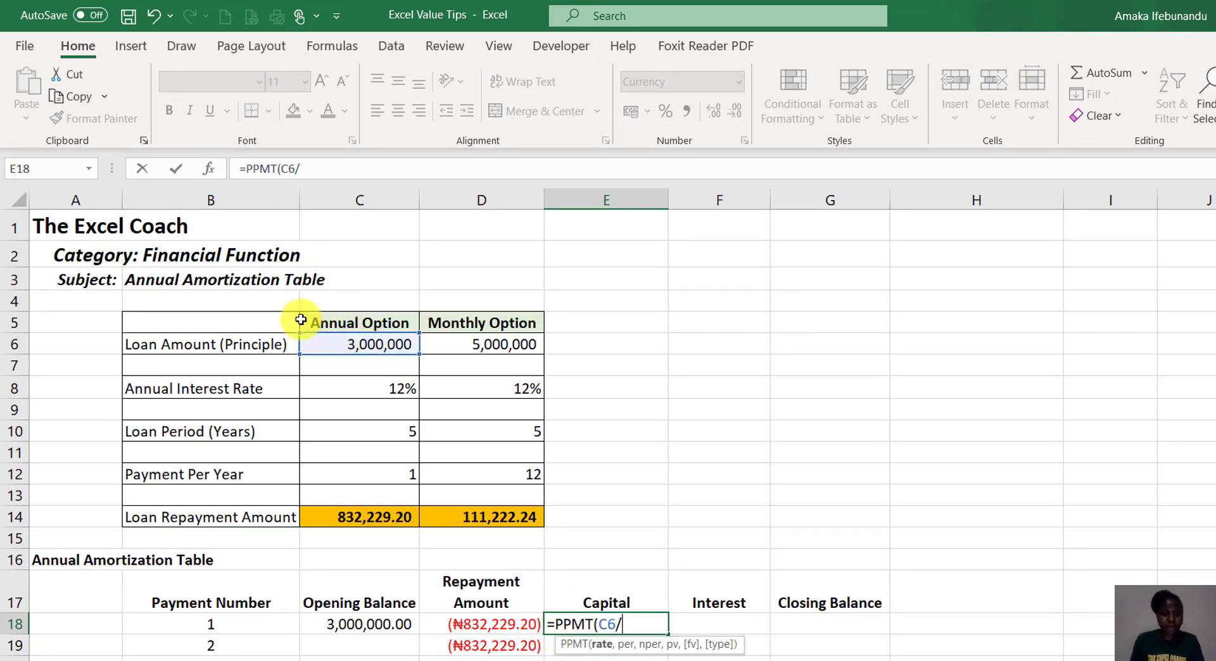
left_click(345, 471)
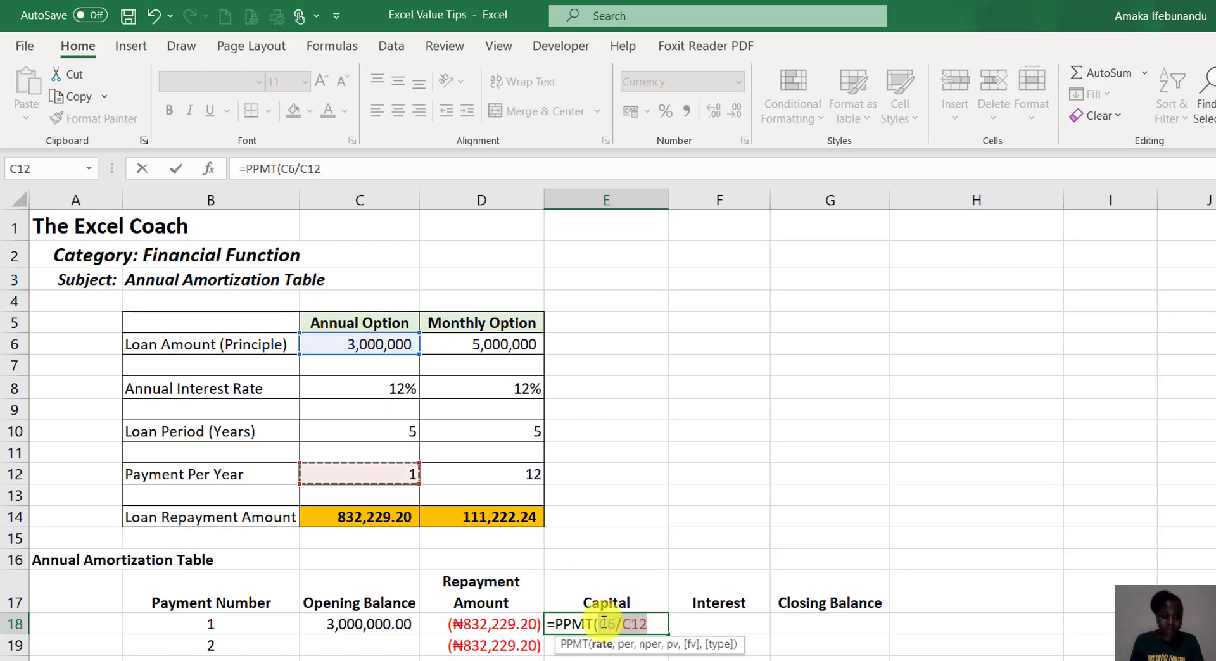
left_click_drag(599, 624, 647, 624)
key("F4")
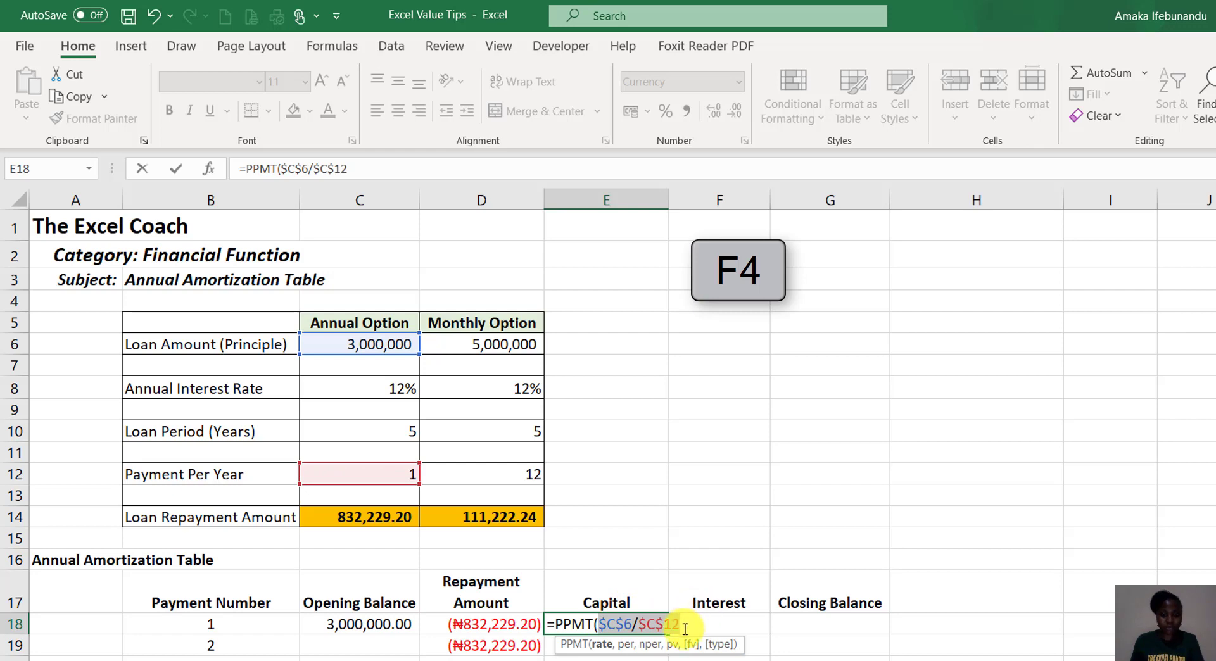
type(",")
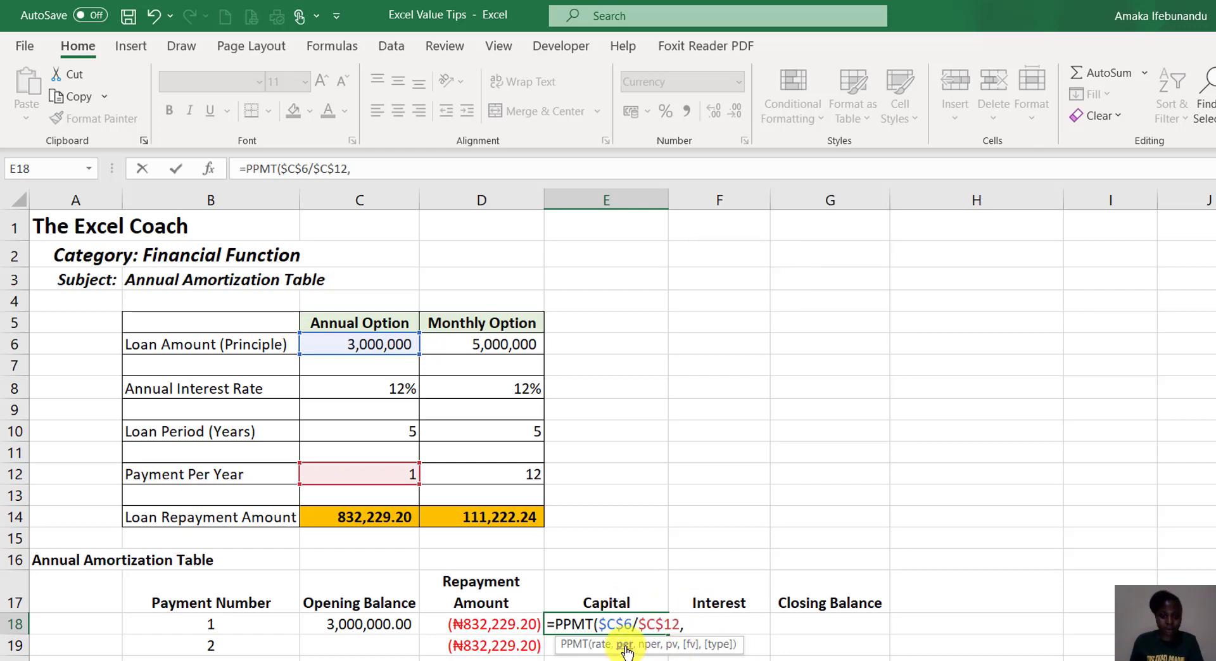
Step: Add B18 as the period and $C$10*$C$12 as the number of periods to the PPMT formula in E18
left_click(233, 624)
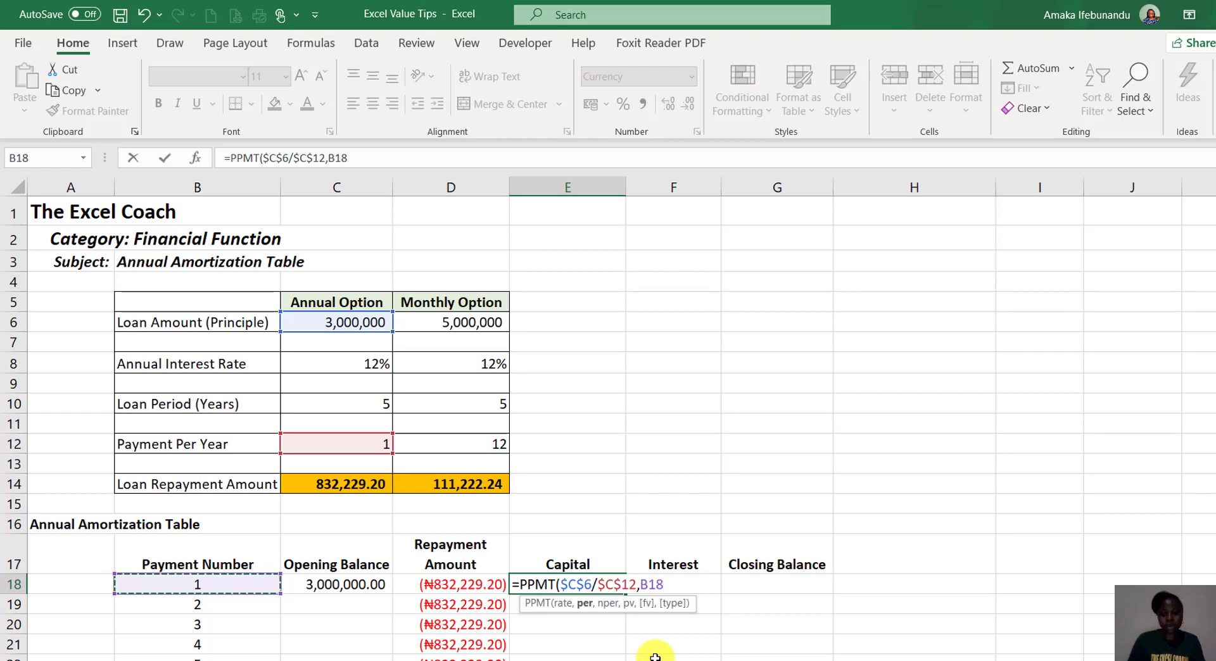
type(",")
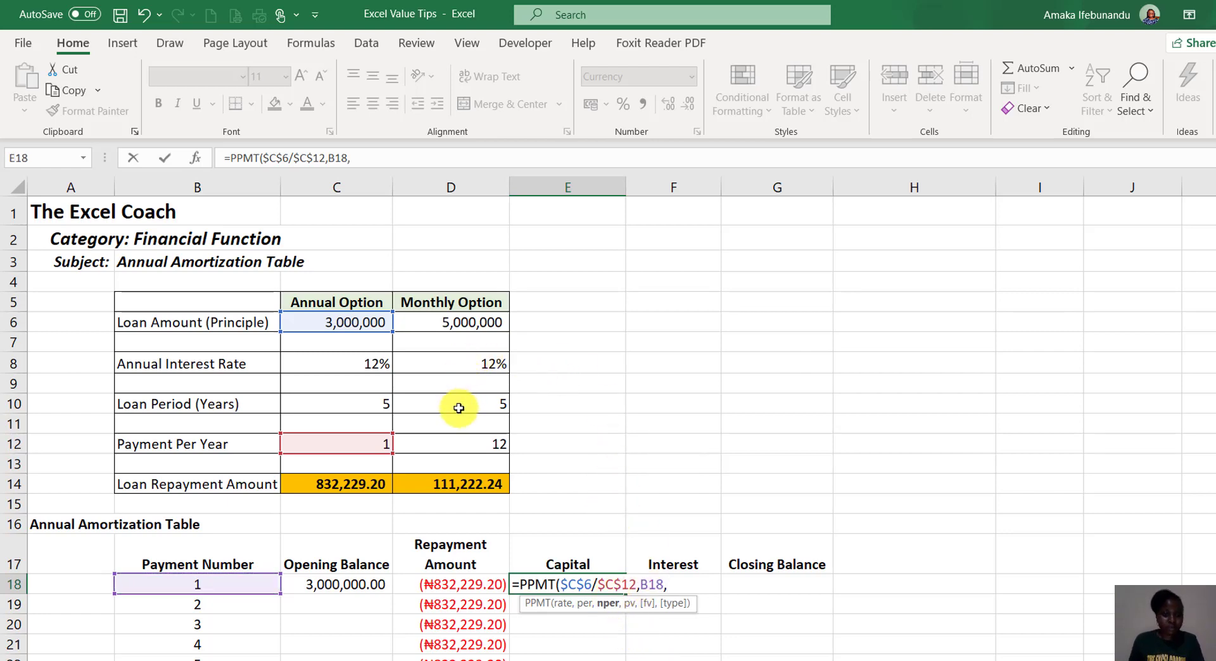
left_click(379, 403)
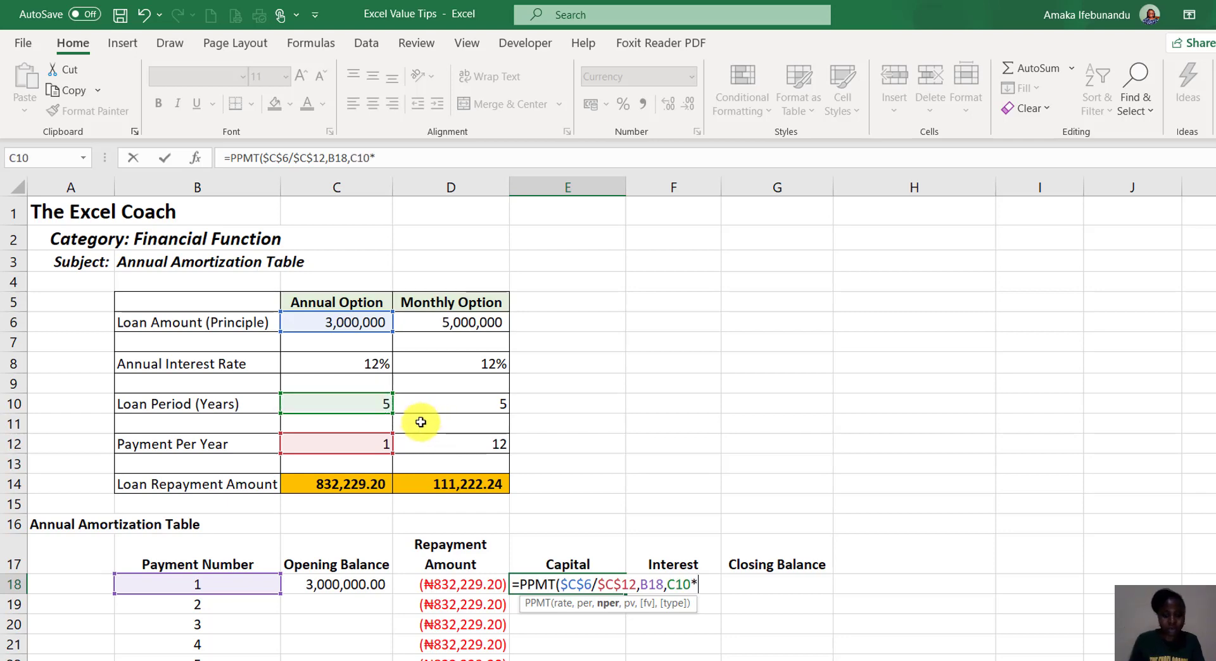
type("*")
left_click(380, 443)
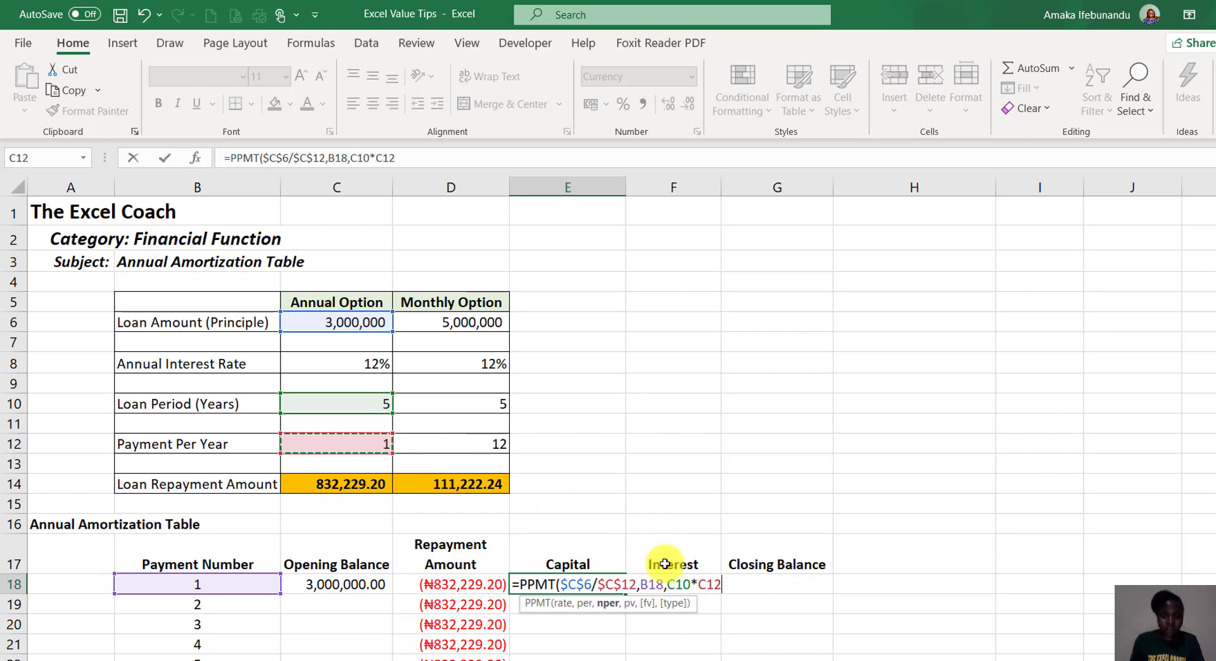
left_click_drag(666, 583, 716, 588)
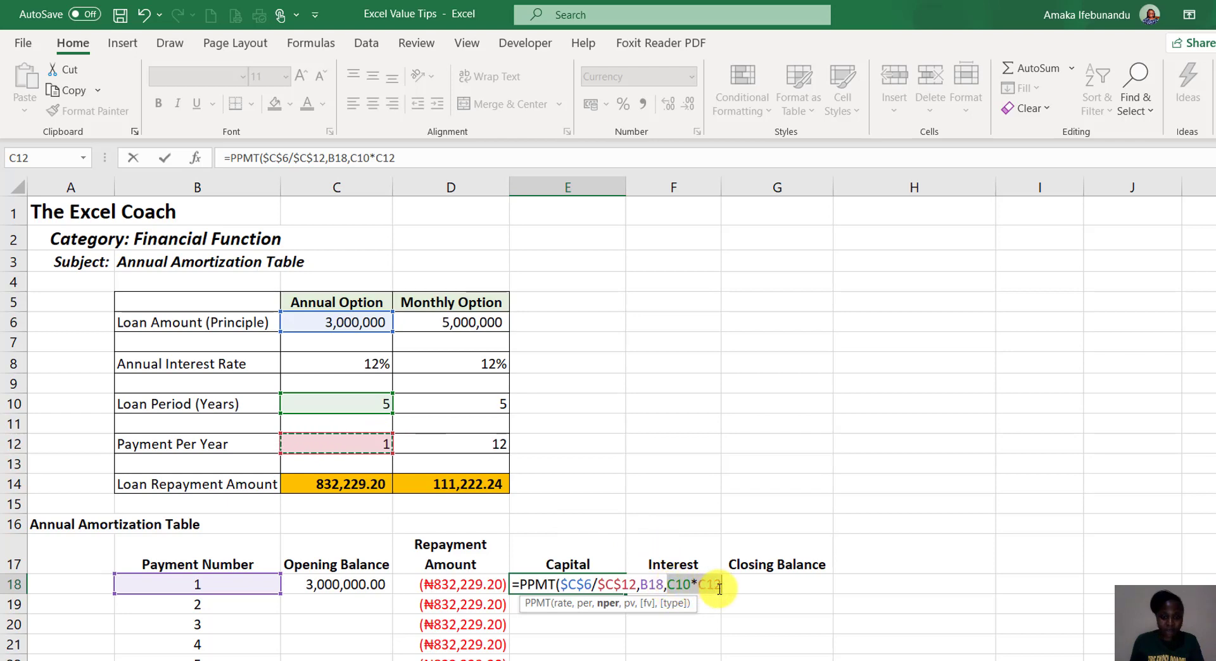
key("F4")
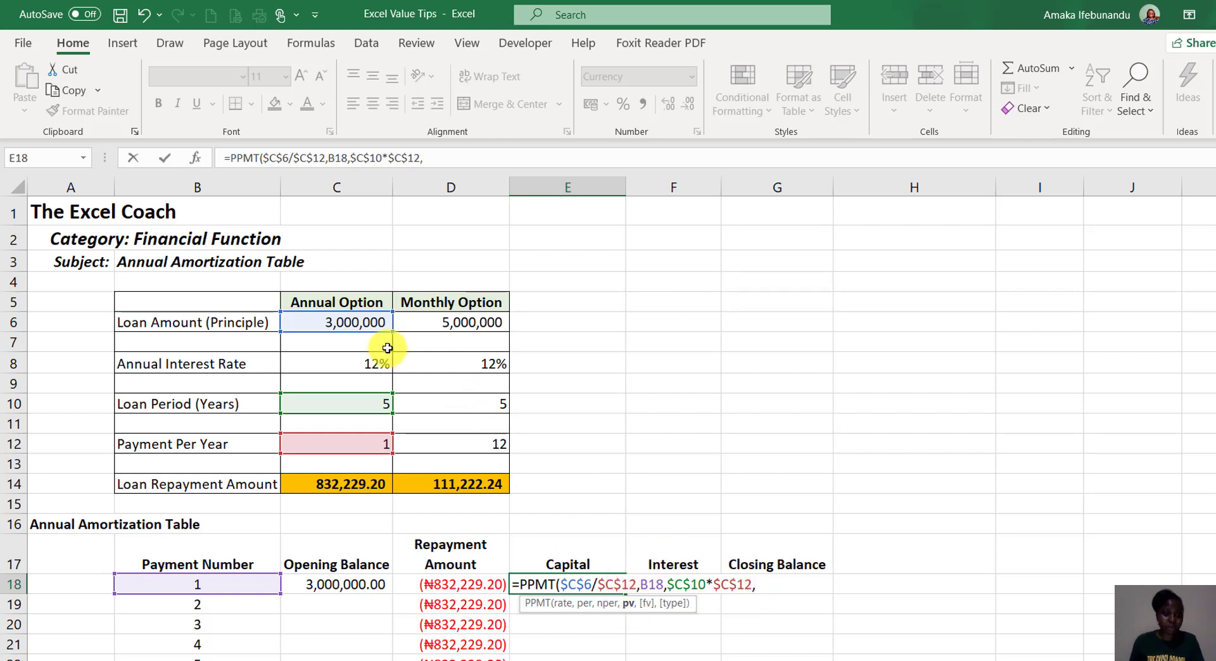
Step: Complete the PPMT formula in E18 with $C$6 as the present value and reselect the cell
left_click(362, 319)
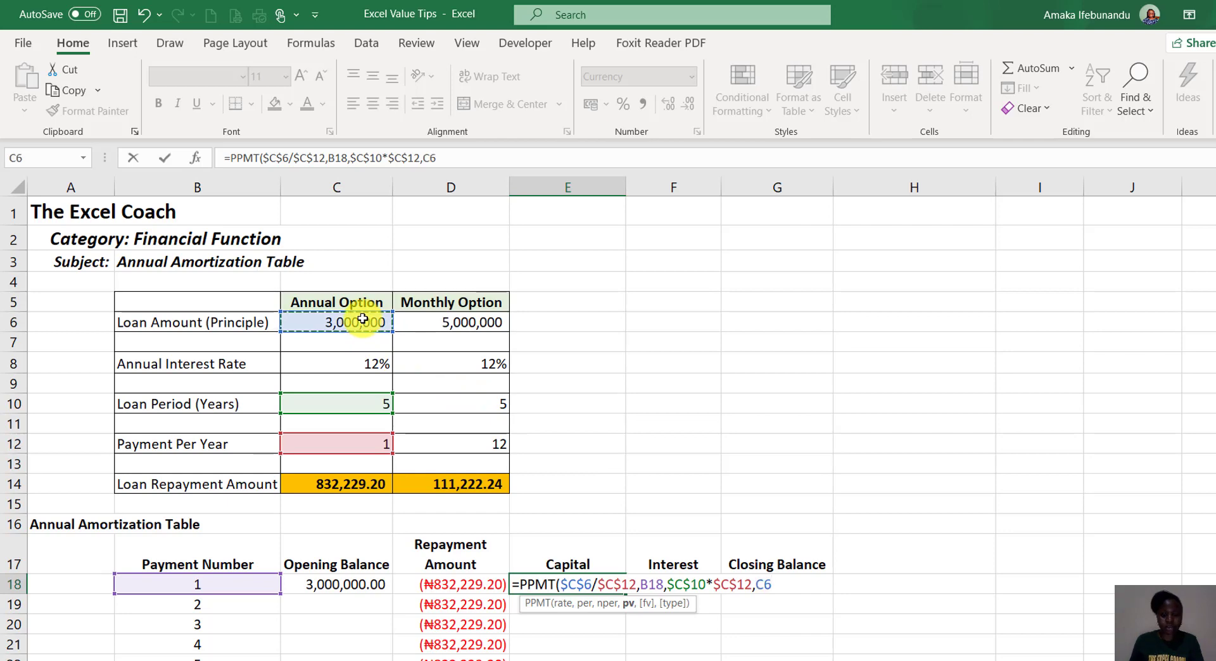
key("F4")
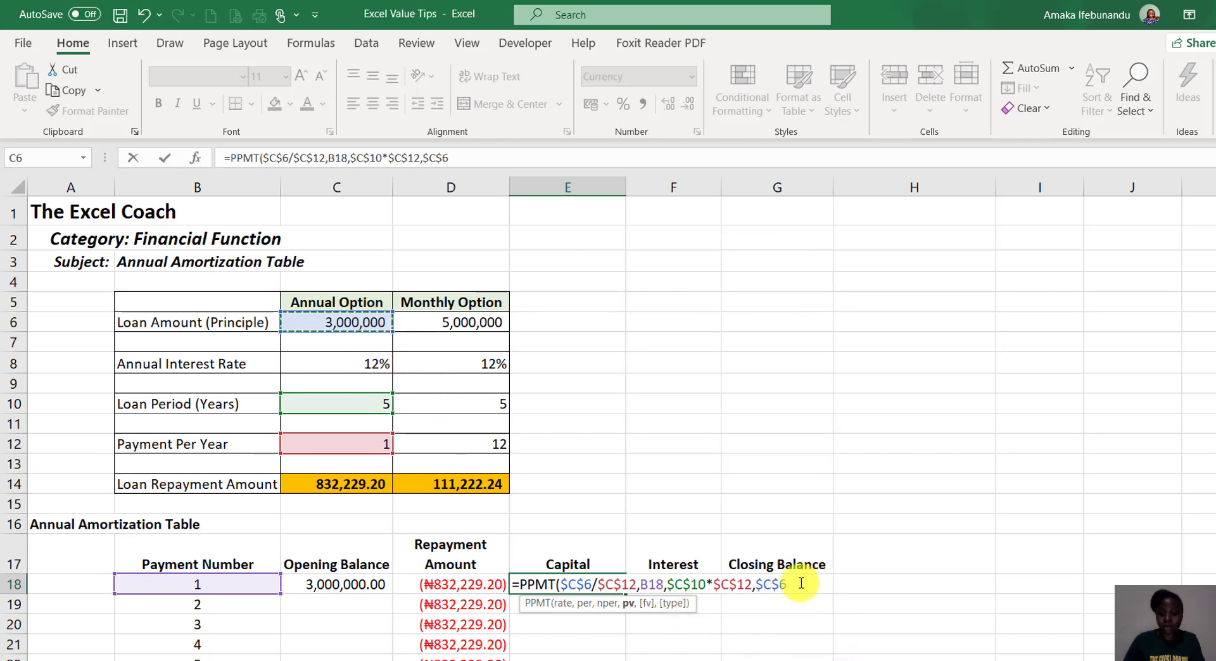
type(")")
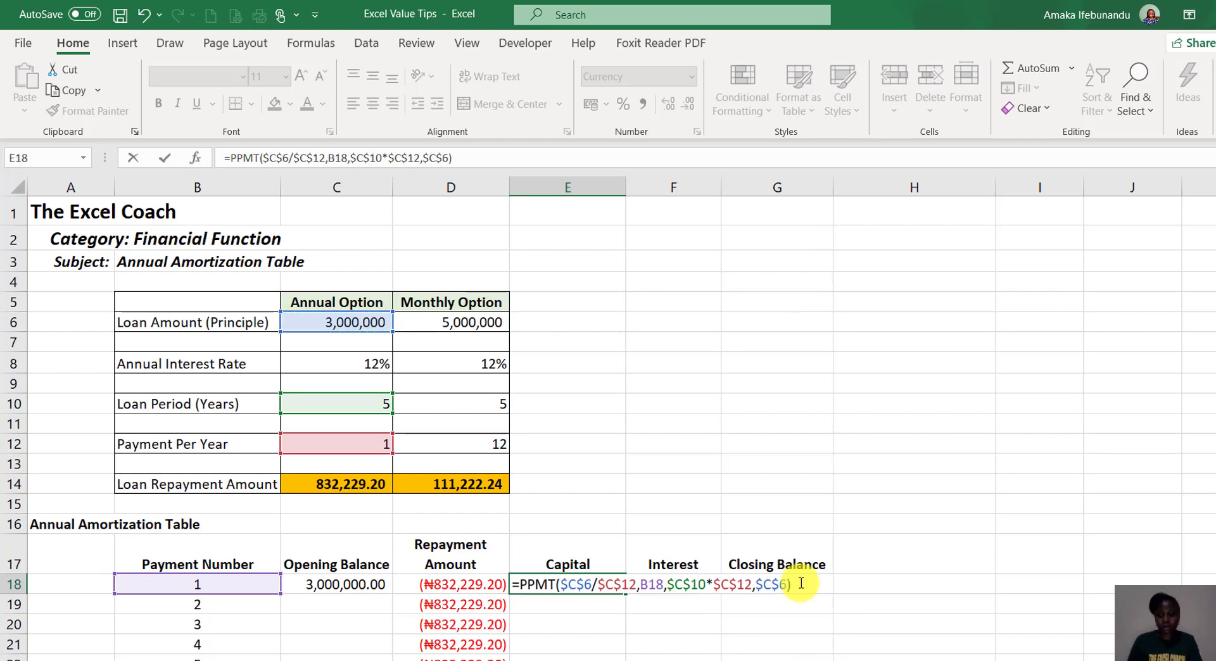
key("Return")
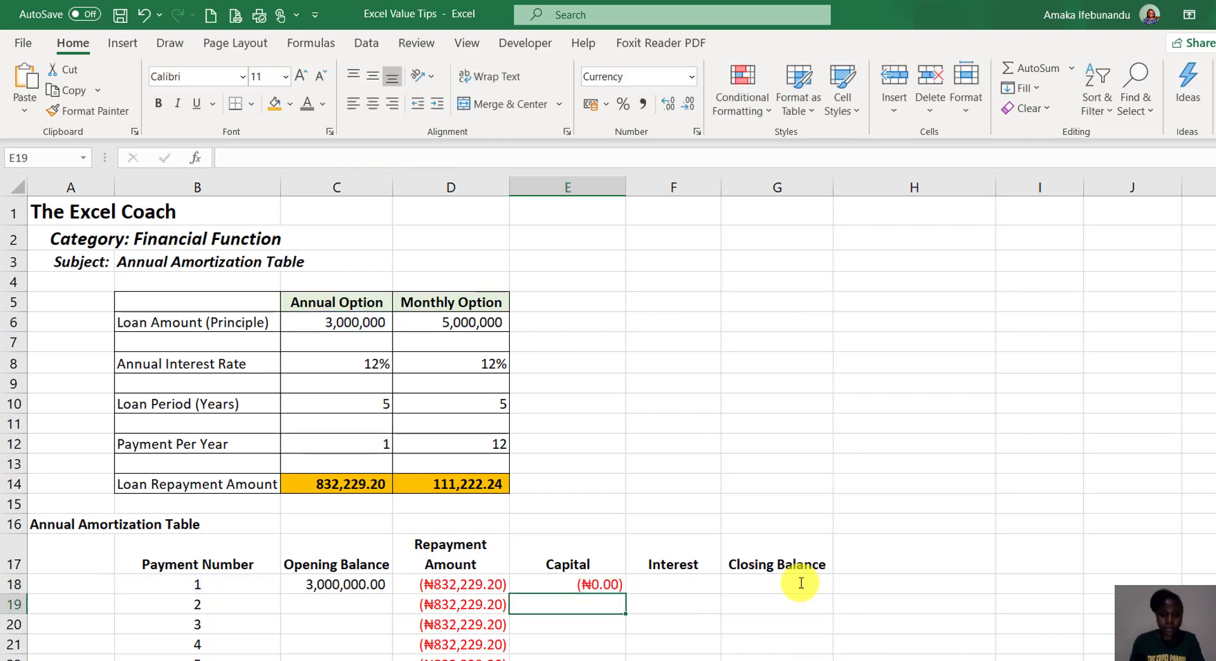
left_click(566, 585)
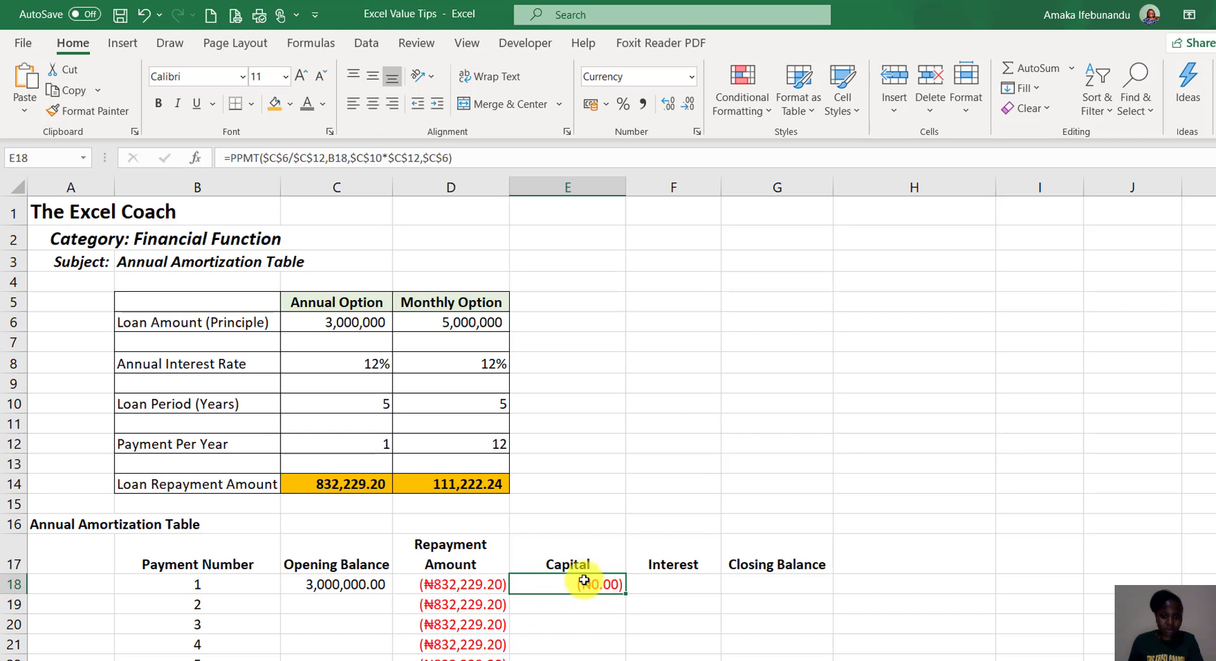
Step: Correct the rate reference in E18's PPMT formula to $C$8 and fill the formula down to E22
double_click(583, 582)
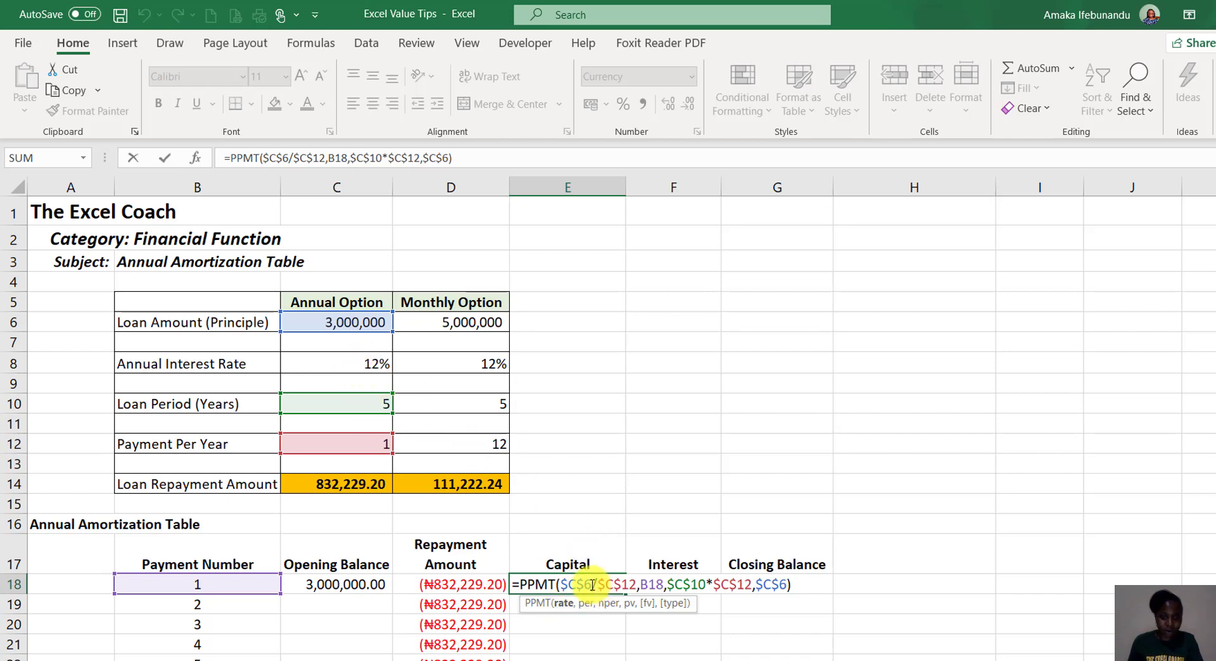
key("BackSpace")
type("8")
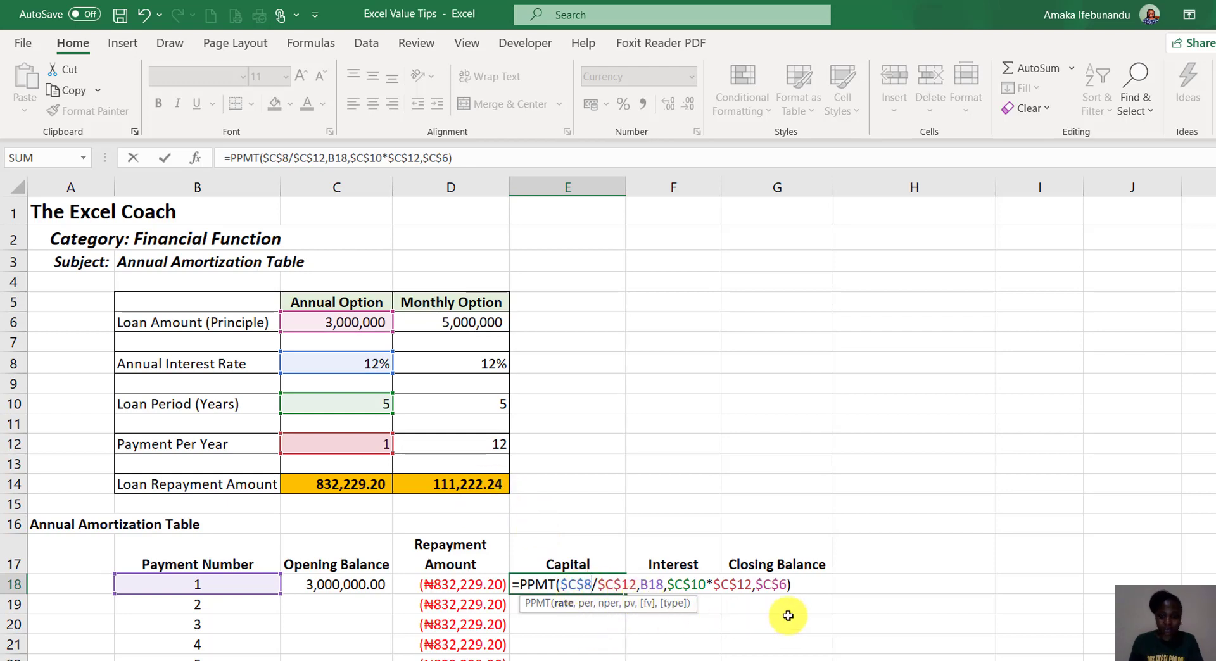
key("Return")
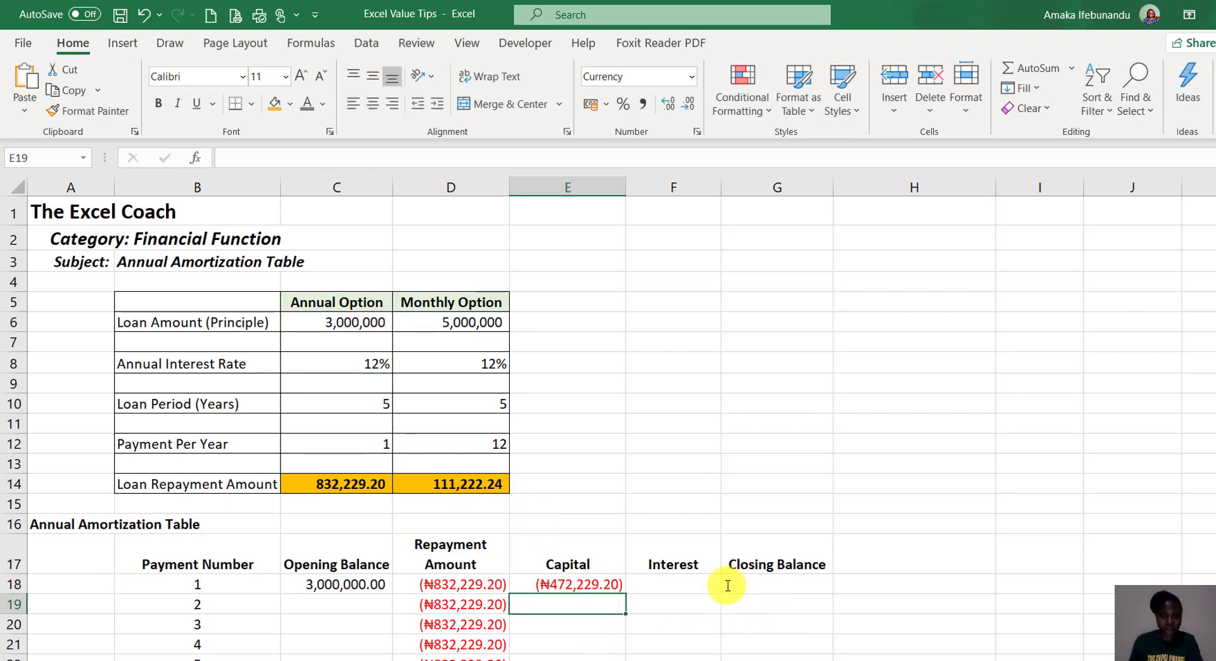
left_click(574, 582)
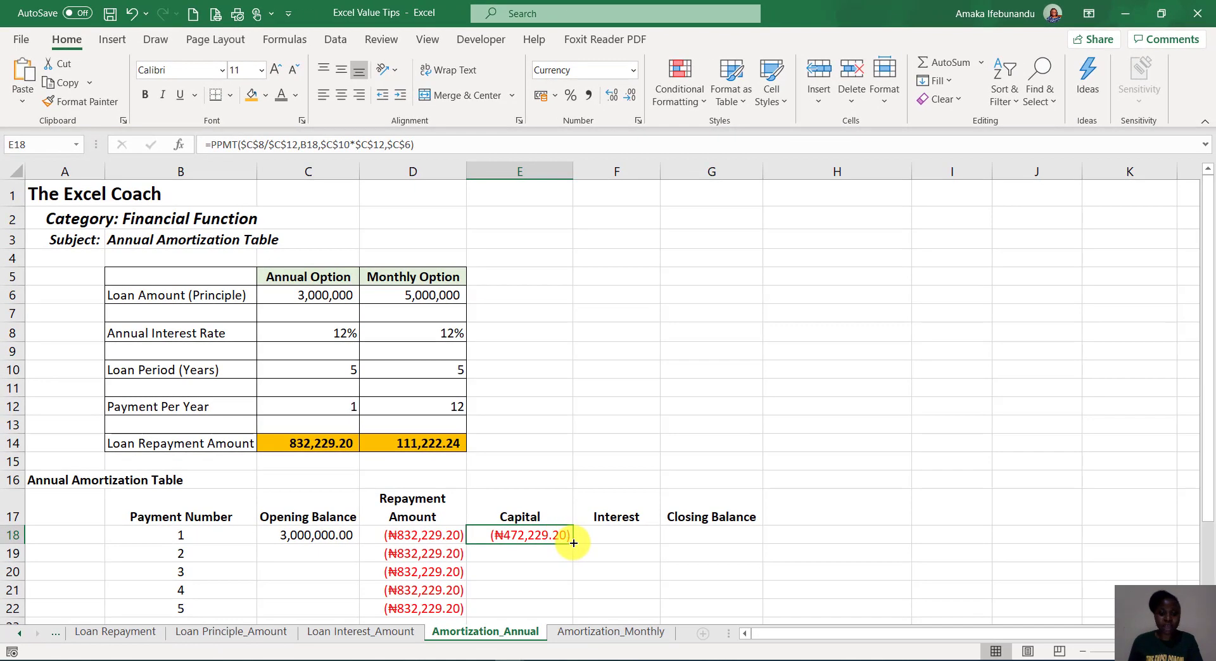
left_click_drag(573, 542, 547, 546)
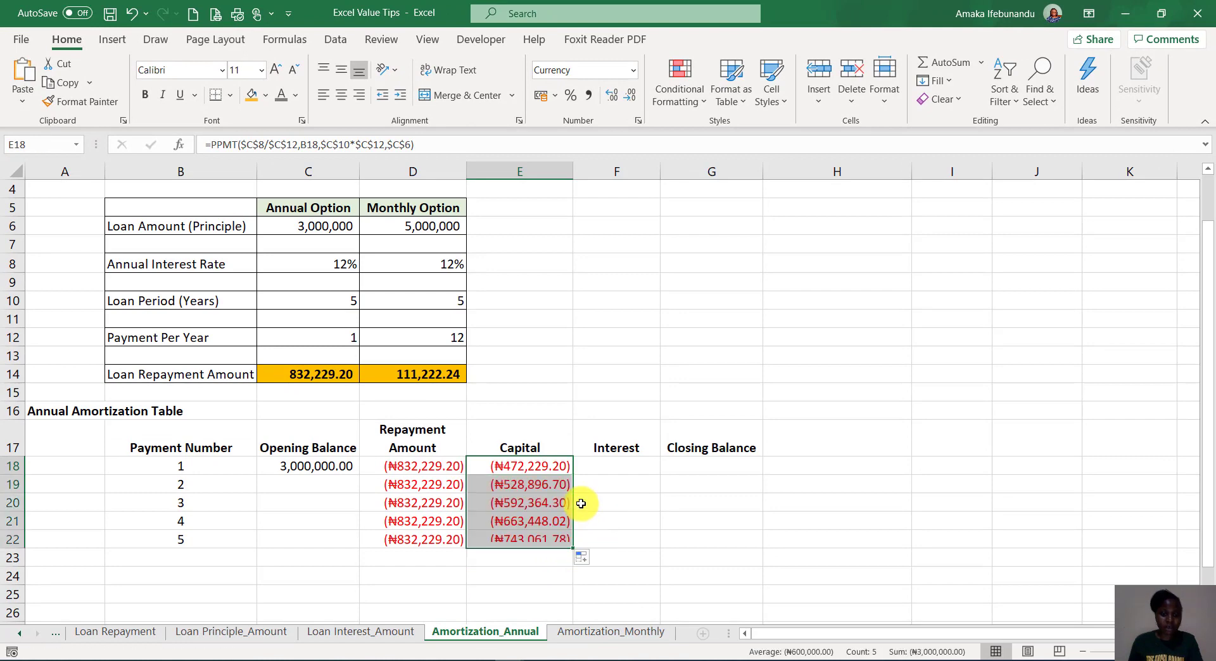
Step: Begin an IPMT formula in the first Interest cell, F18, with the absolute references $C$8/$C$12 as the rate argument
left_click(605, 465)
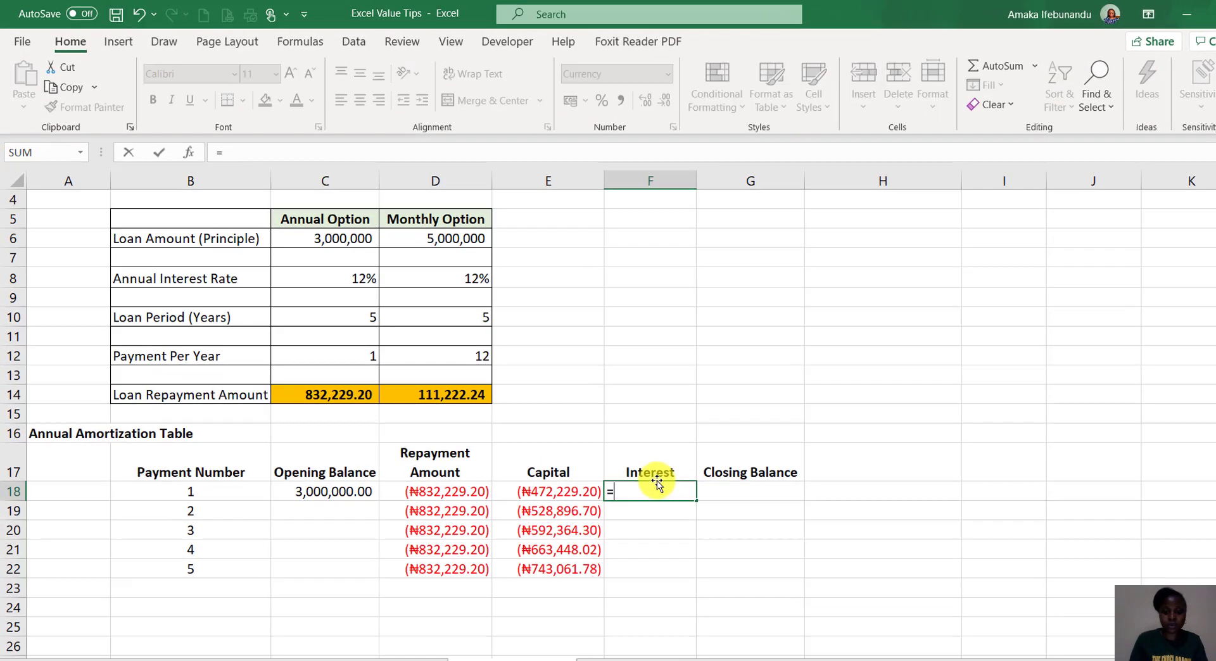
type("=ipm")
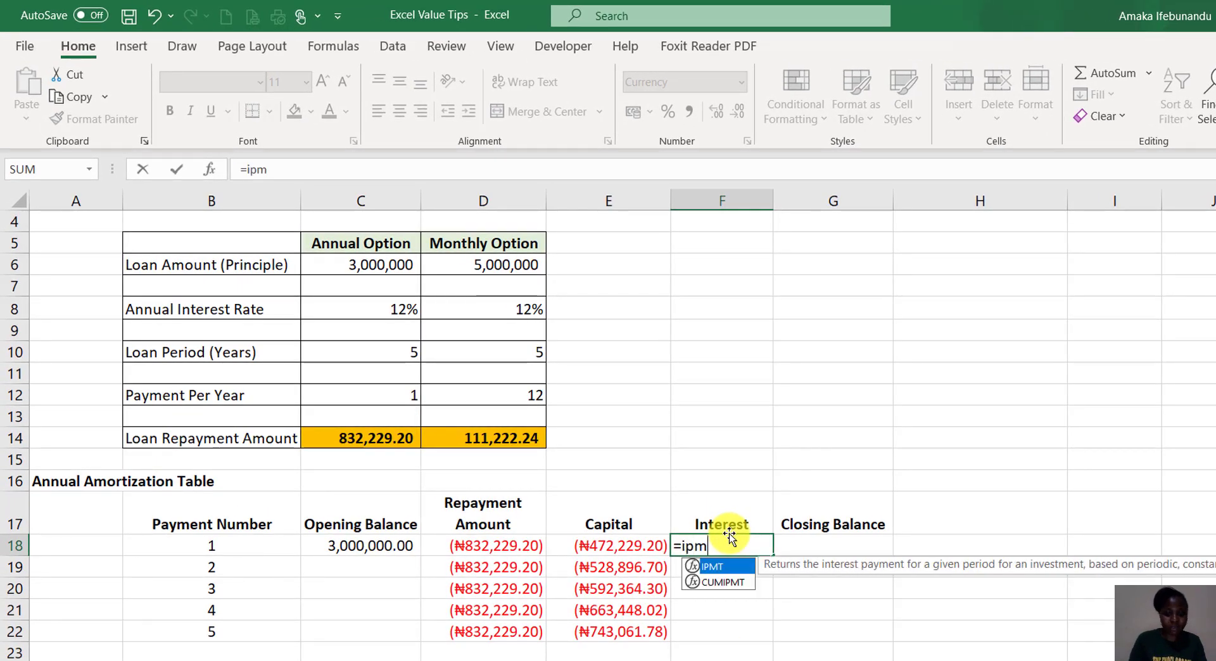
type("t")
key("Tab")
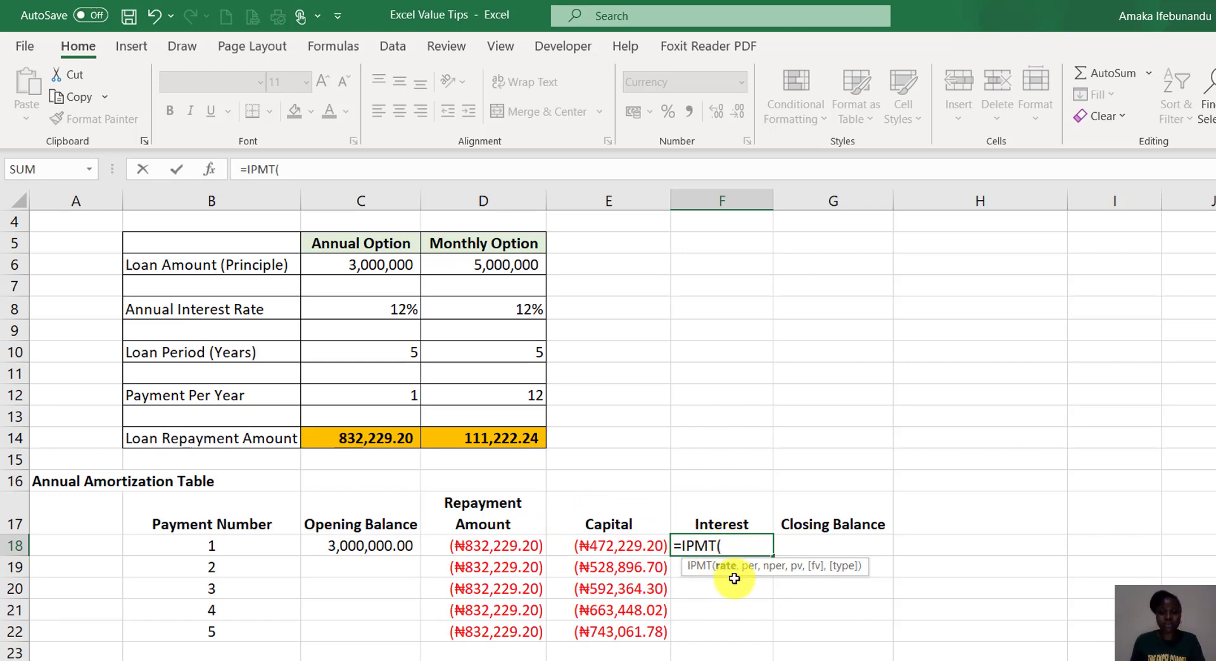
left_click(379, 310)
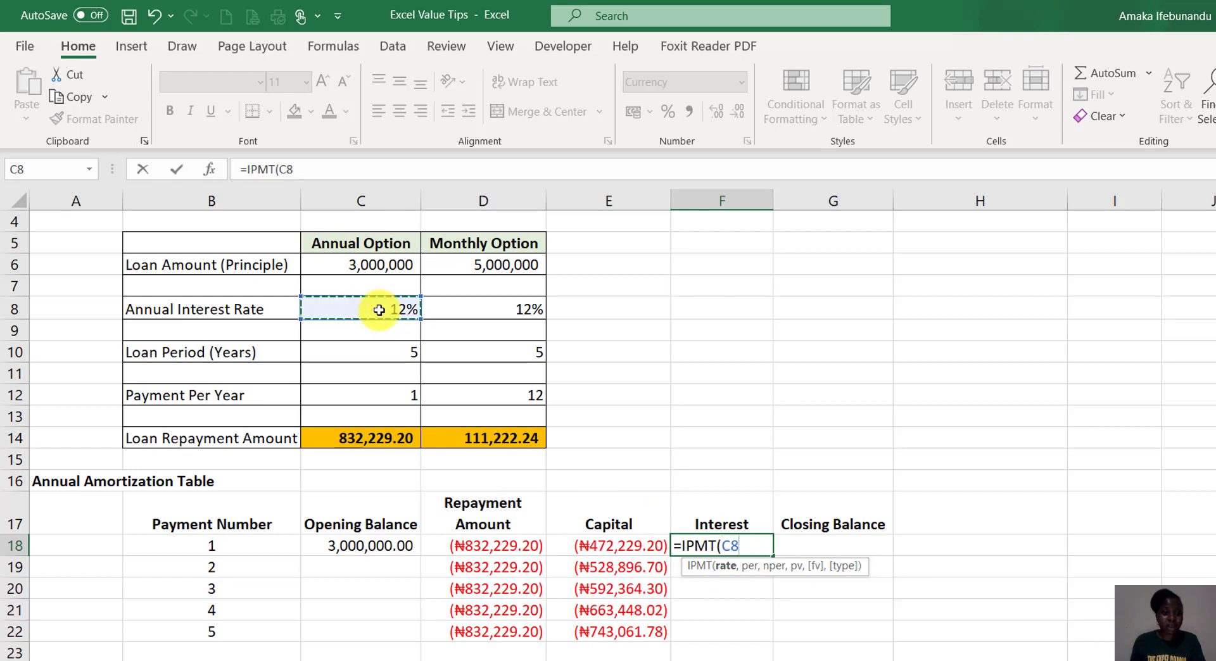
type("/")
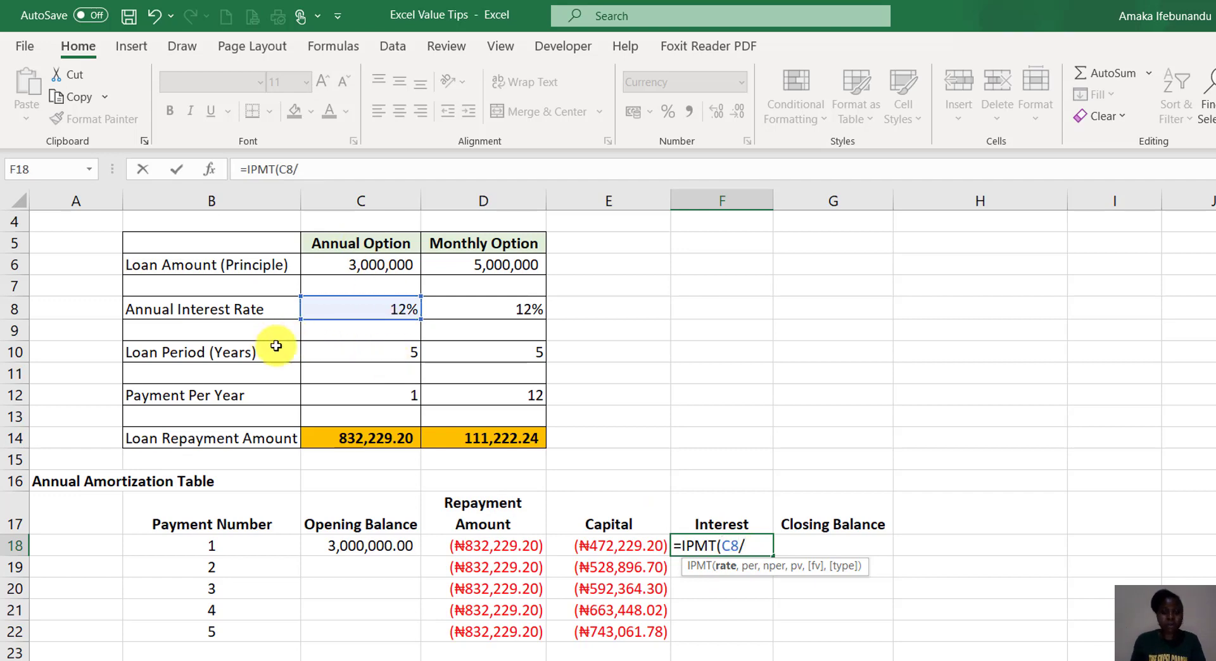
left_click(396, 395)
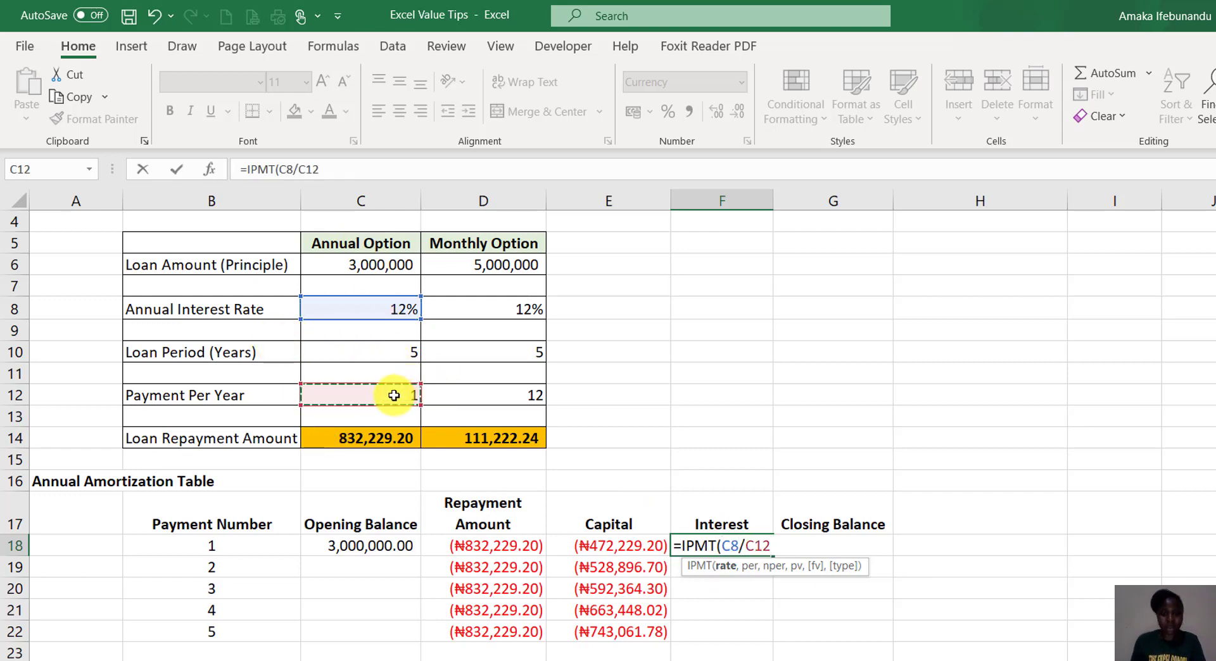
left_click_drag(770, 545, 724, 543)
key("F4")
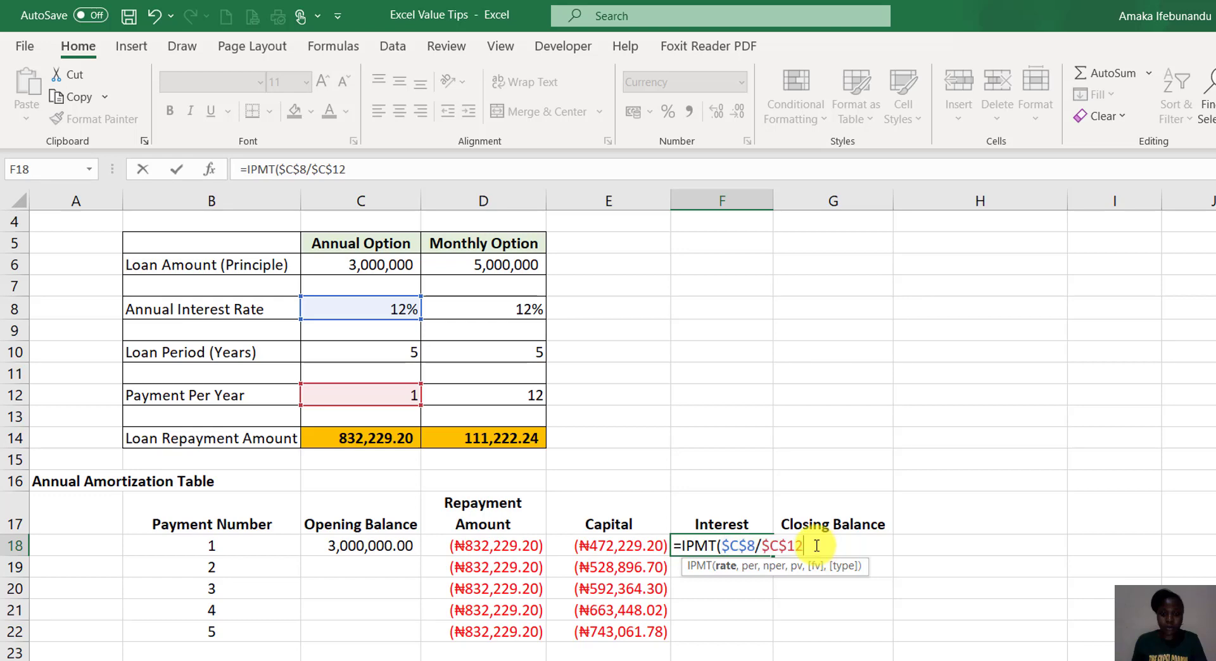
Step: Add B18 as the period and $C$10*$C$12 as the number of periods to the IPMT formula in F18
type(",")
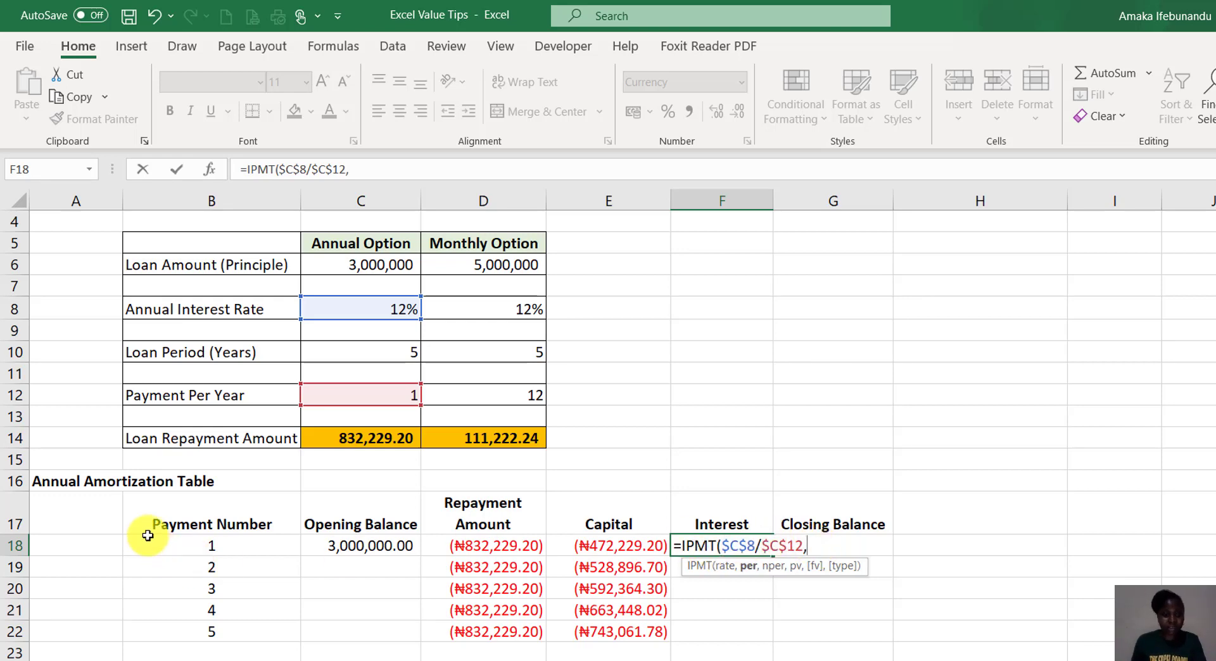
left_click(243, 547)
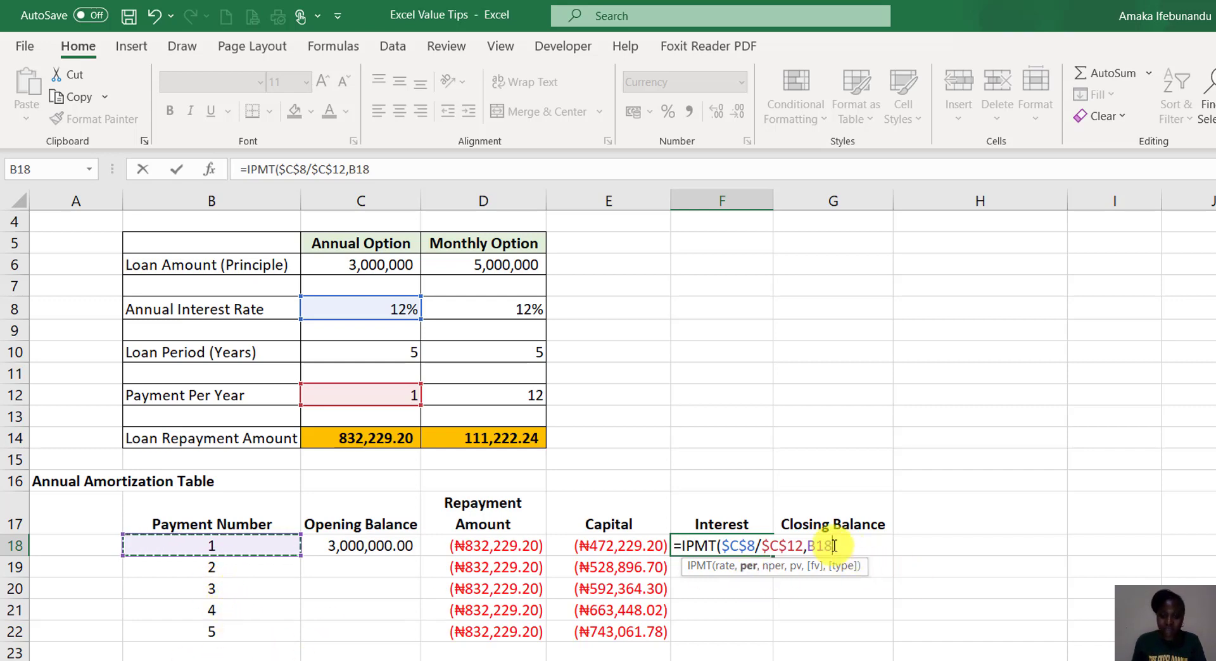
type(",")
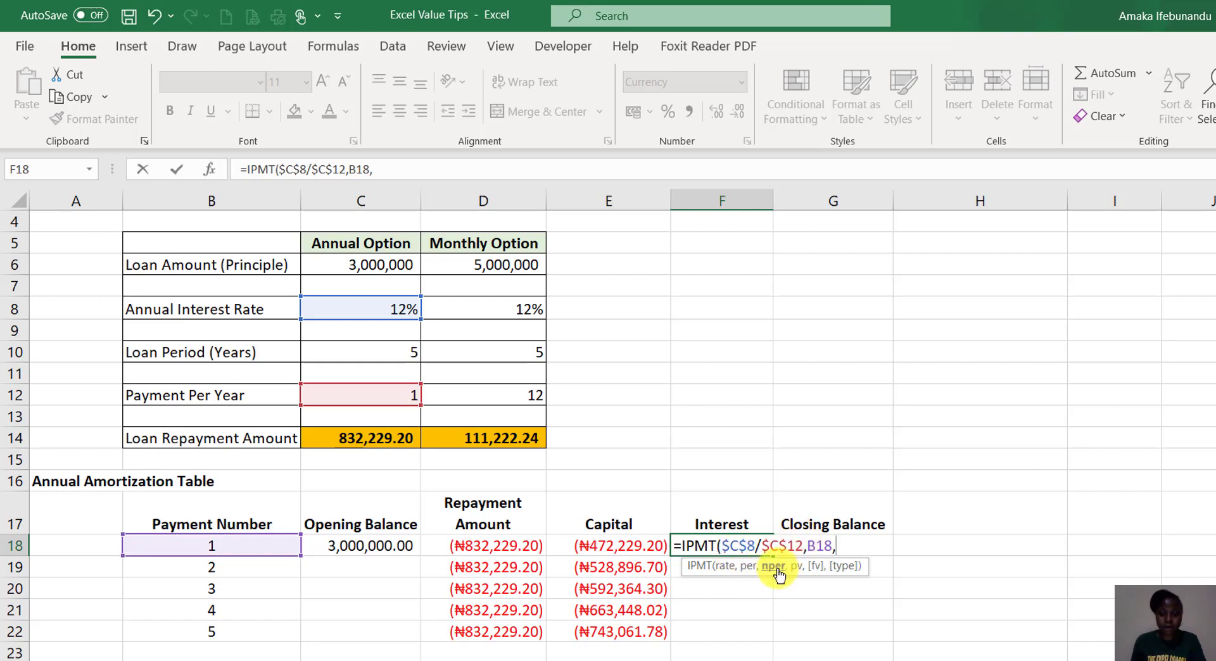
left_click(345, 349)
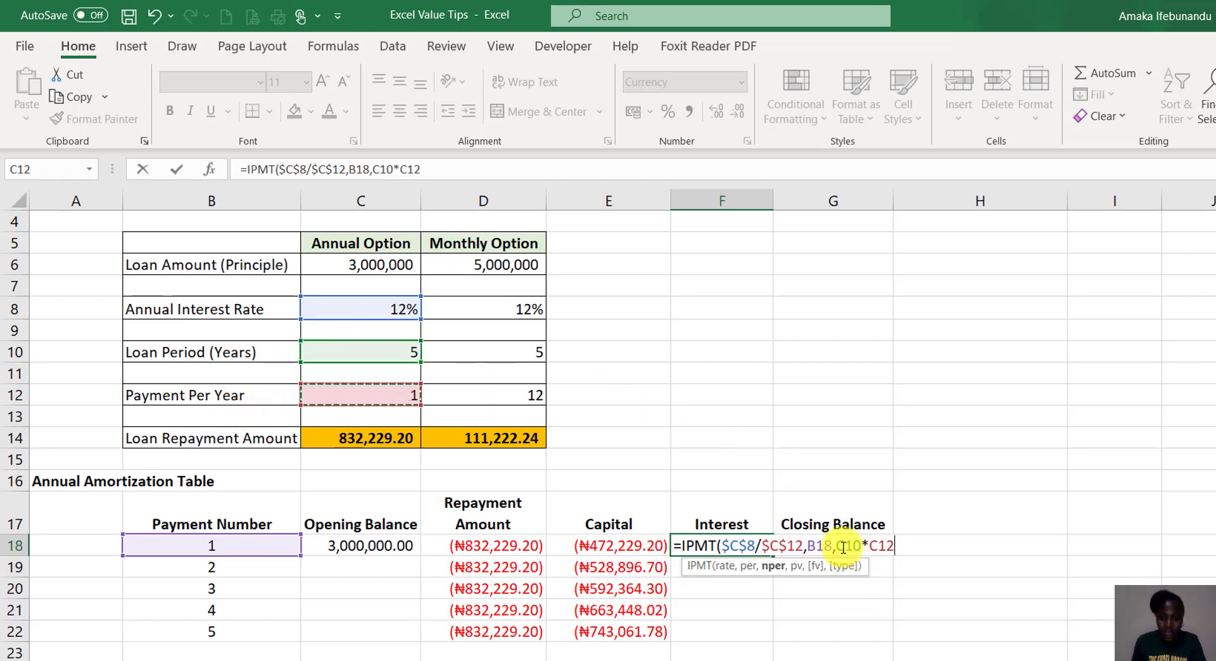
left_click_drag(836, 546, 893, 546)
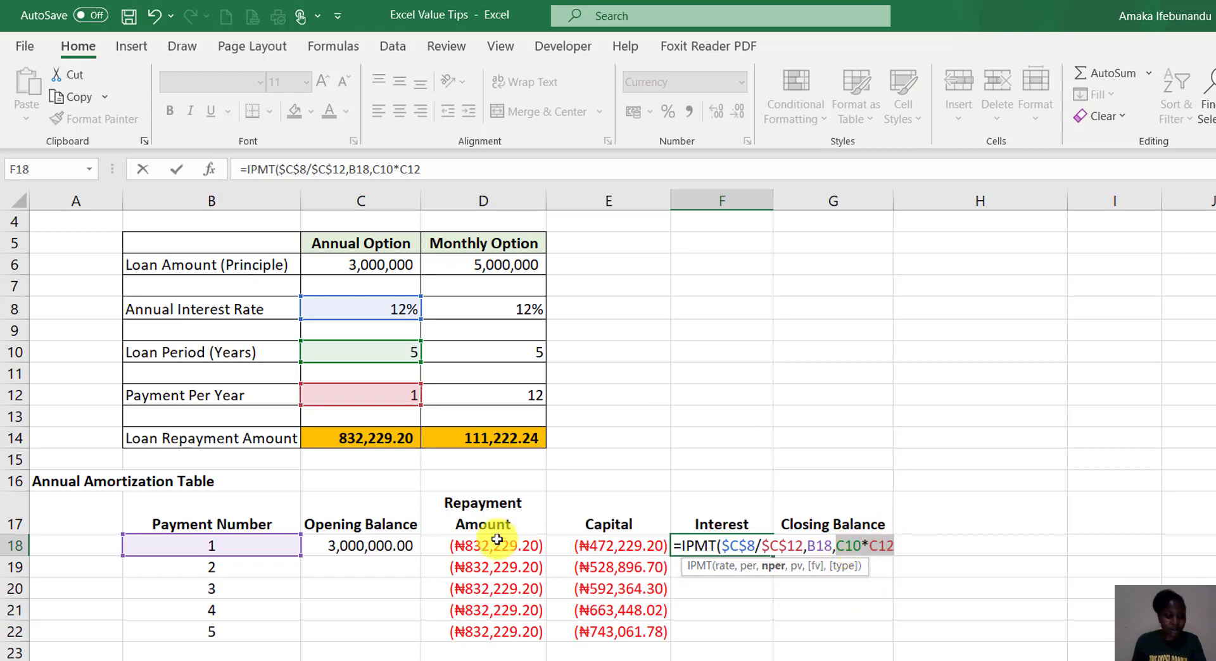
key("F4")
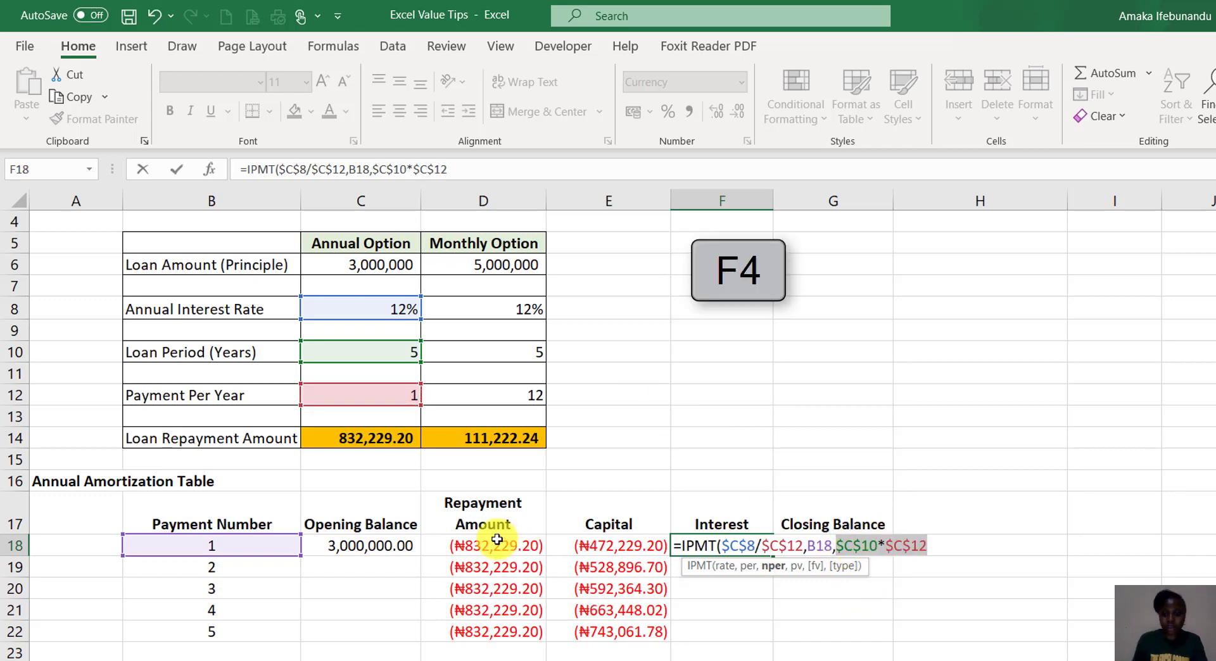
Step: Complete the IPMT formula in F18 with $C$6 as the present value and fill it down to F22
left_click(927, 546)
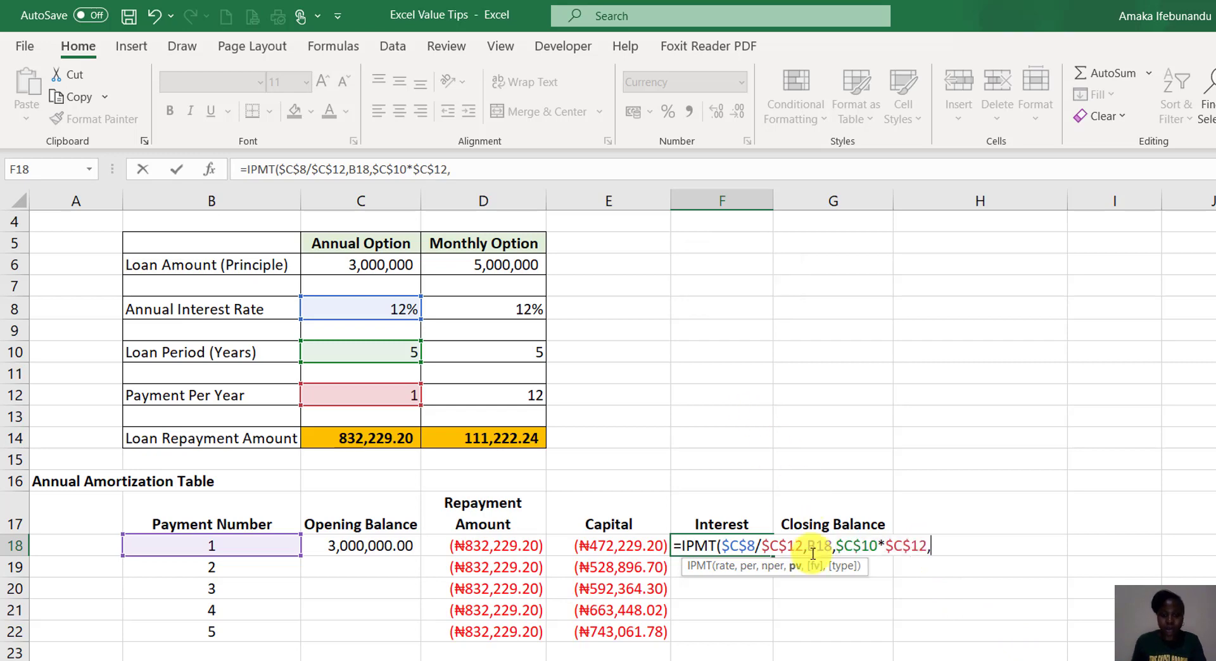
left_click(362, 266)
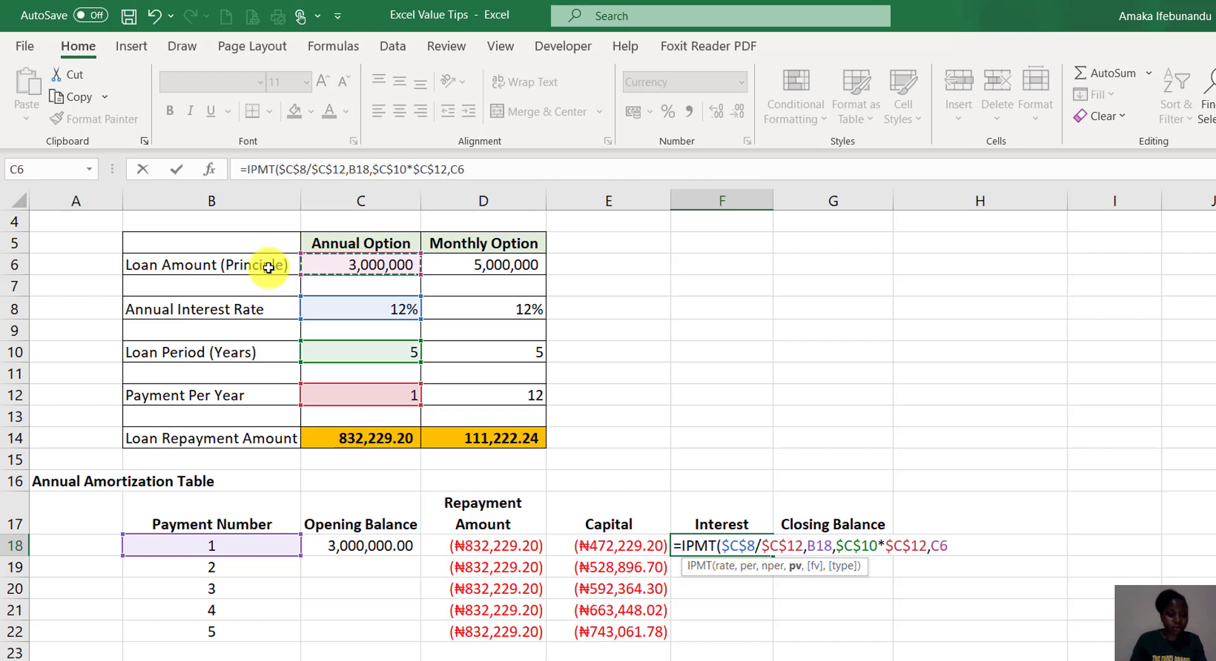
key("F4")
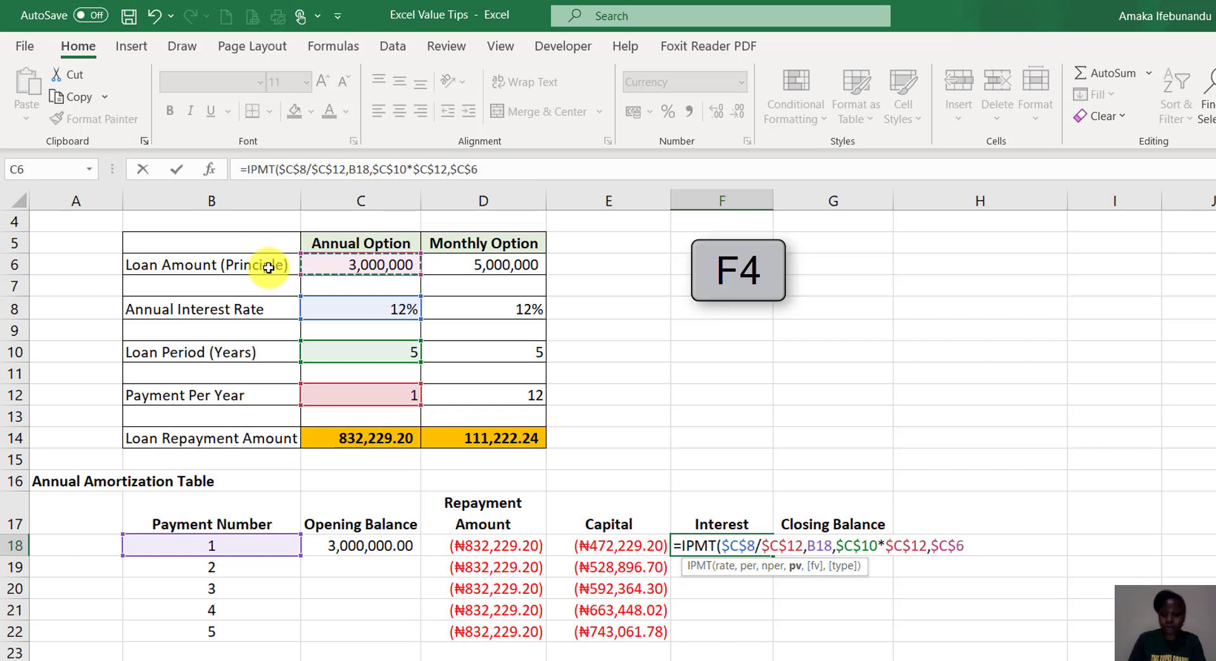
type(")")
key("Return")
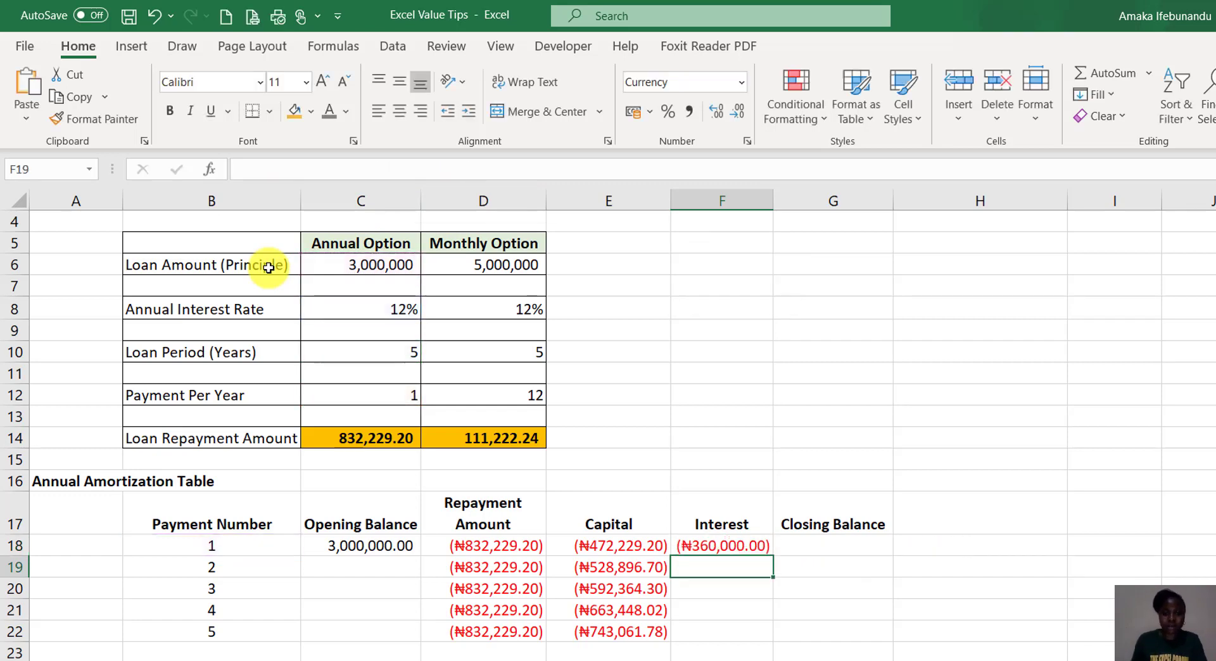
left_click(729, 545)
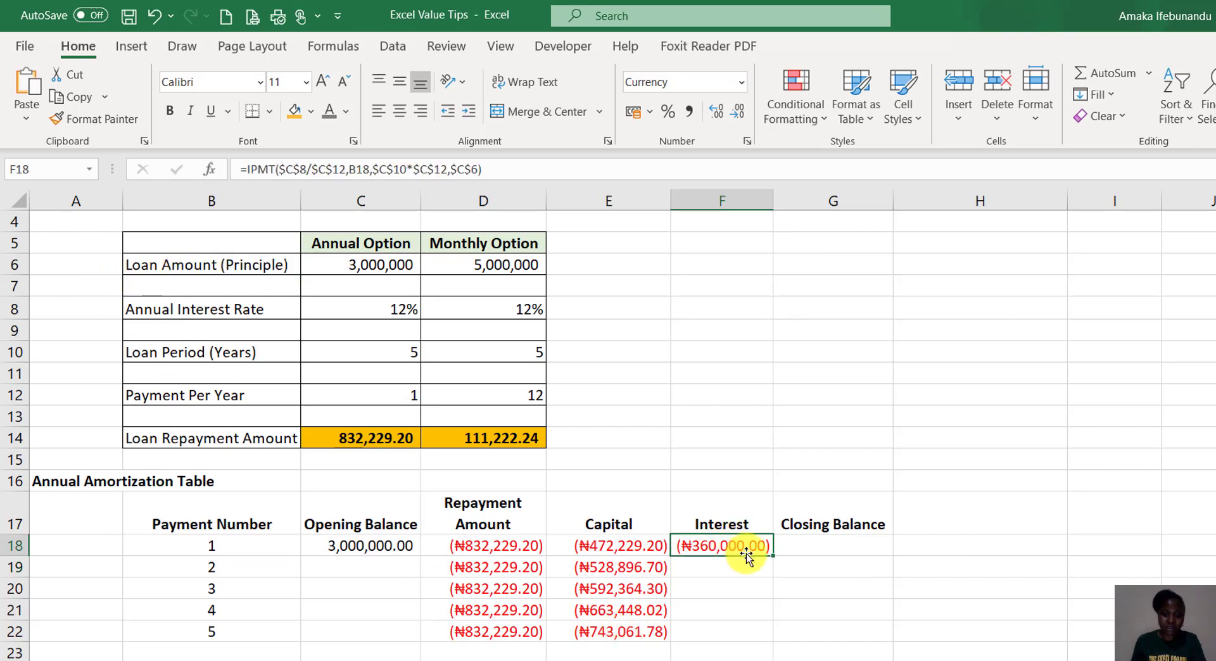
left_click_drag(772, 556, 754, 643)
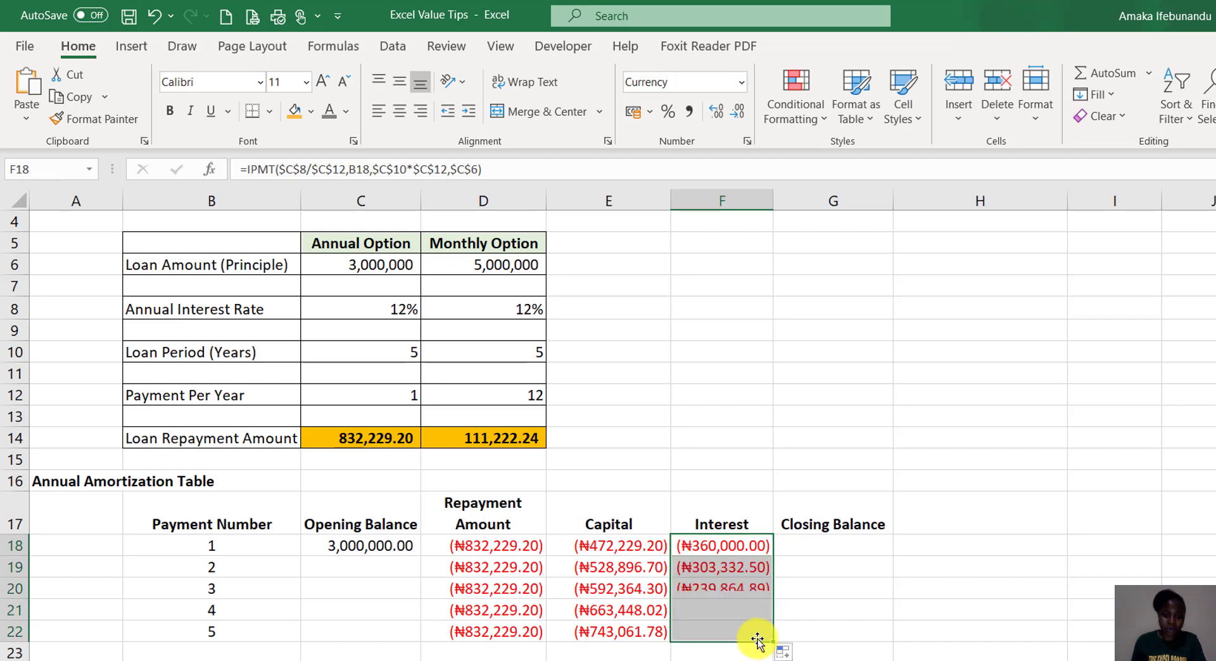
Step: Enter the formula =C18+E18 in the first Closing Balance cell, G18
left_click(814, 547)
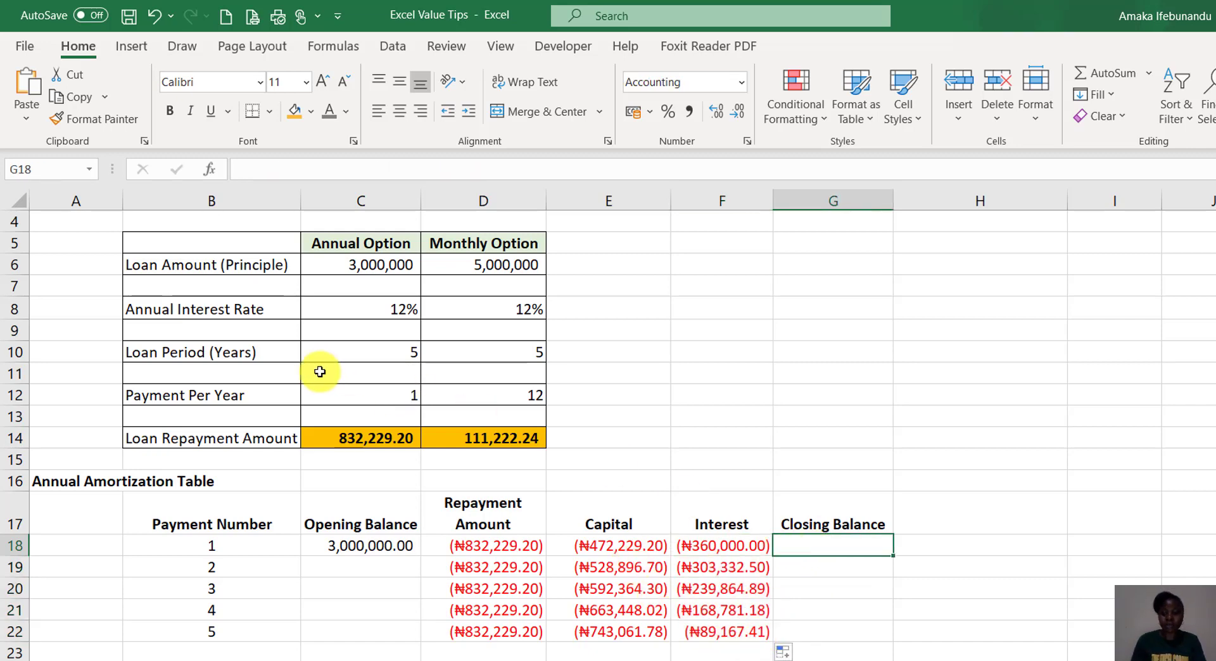
type("=")
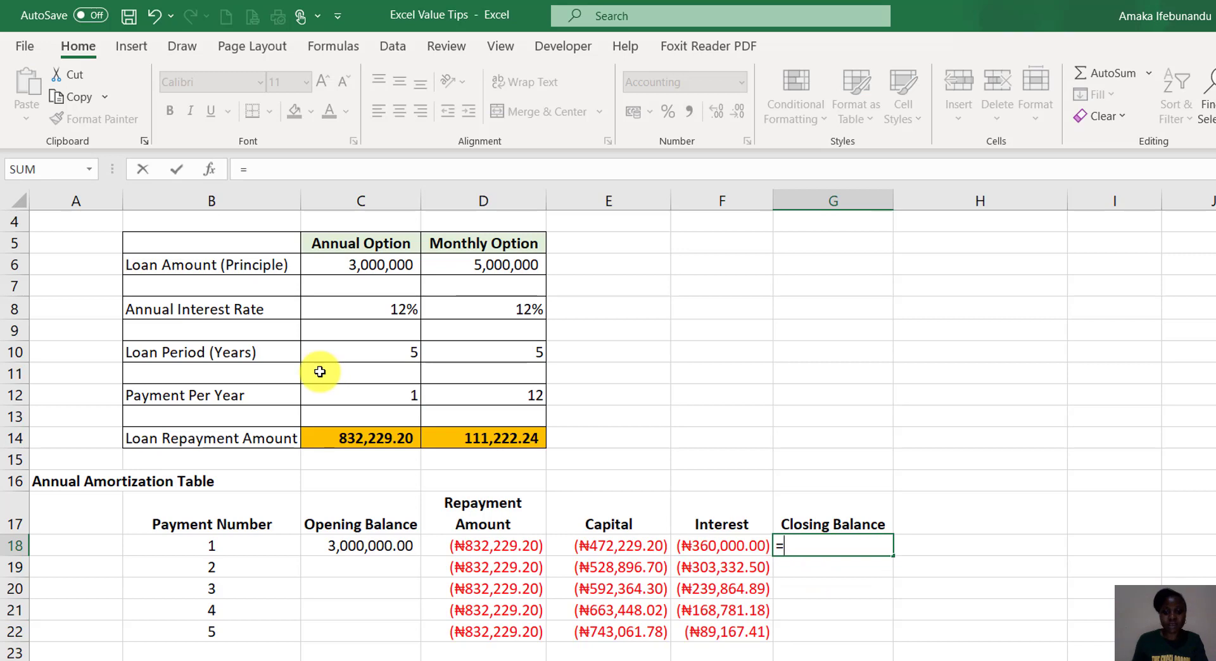
left_click(358, 542)
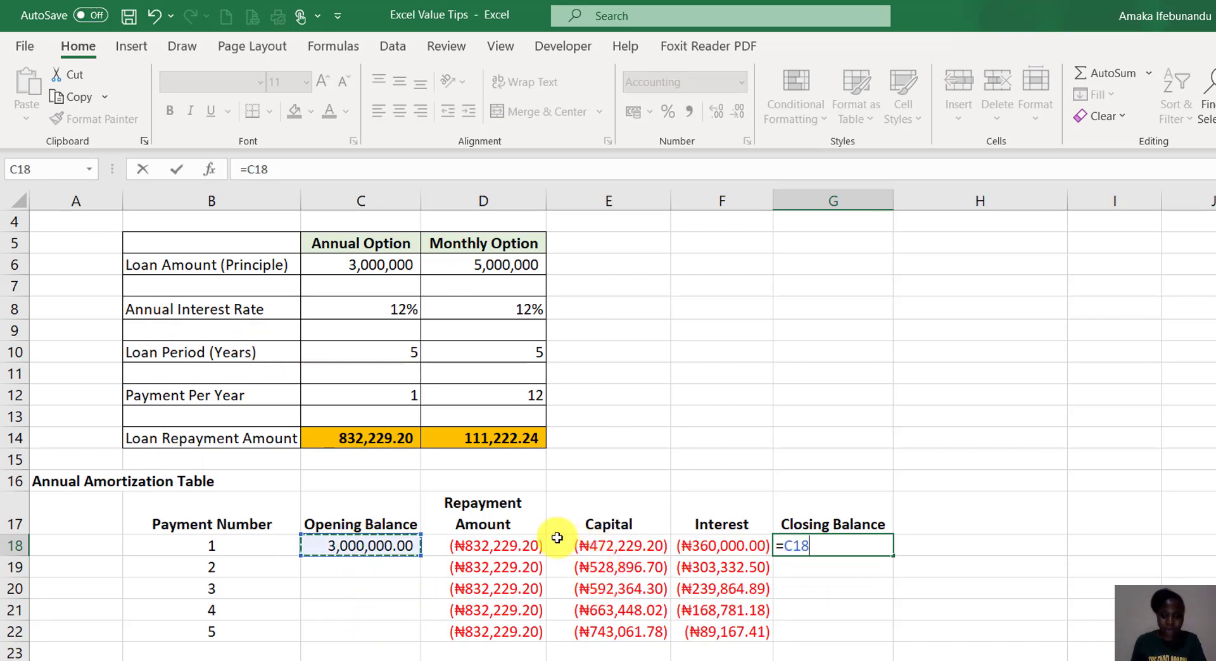
type("+")
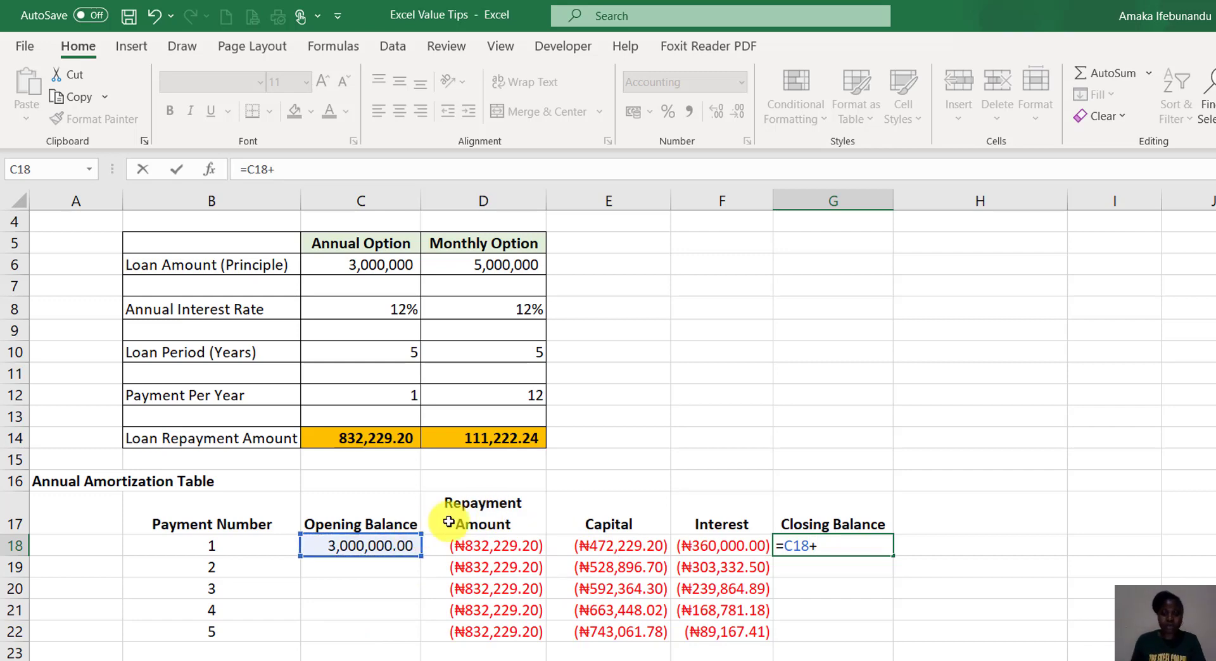
left_click(600, 543)
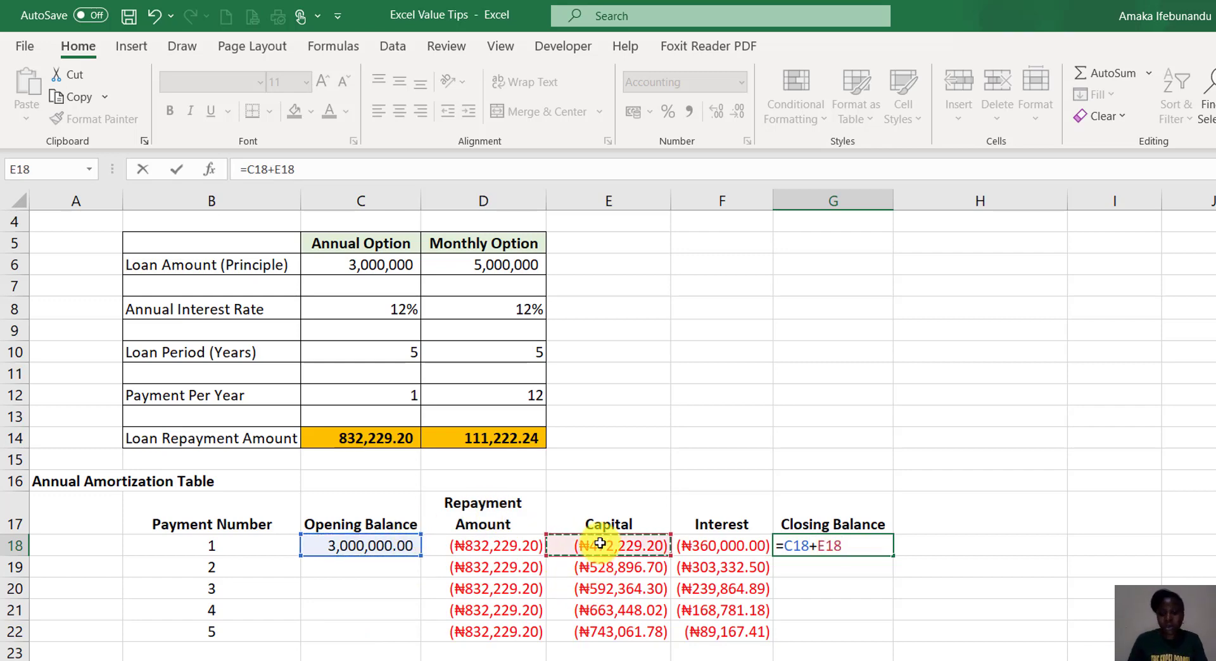
key("Return")
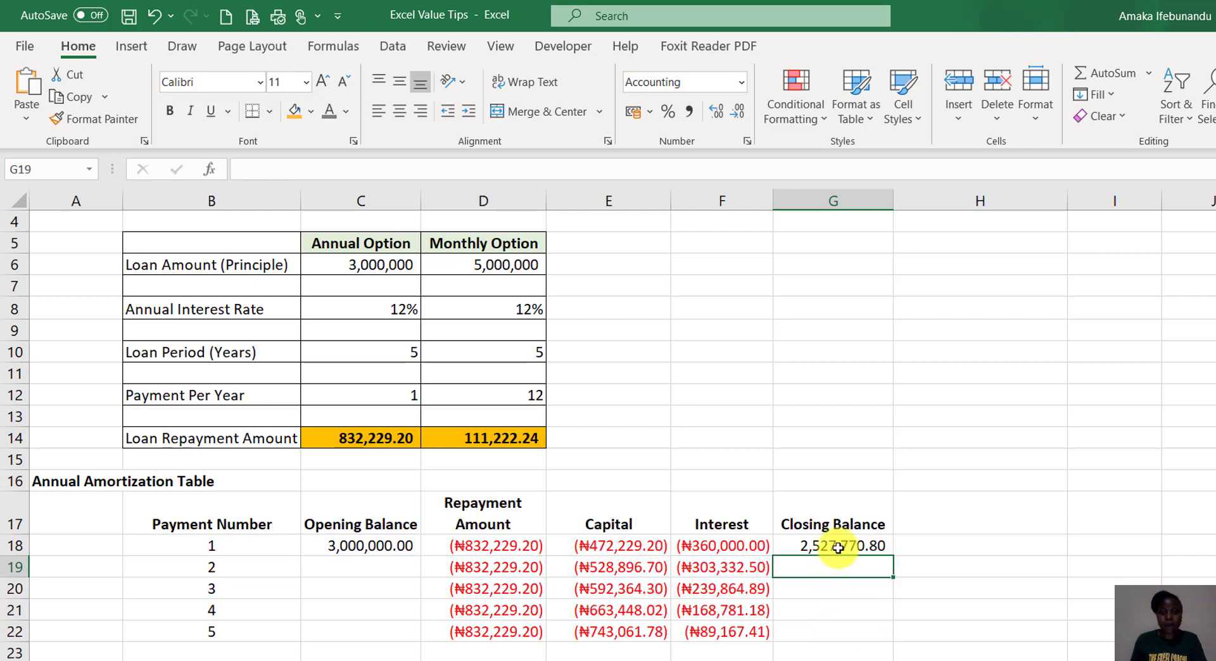
Step: Link the second Opening Balance cell, C19, to the first closing balance with the formula =G18
left_click(376, 571)
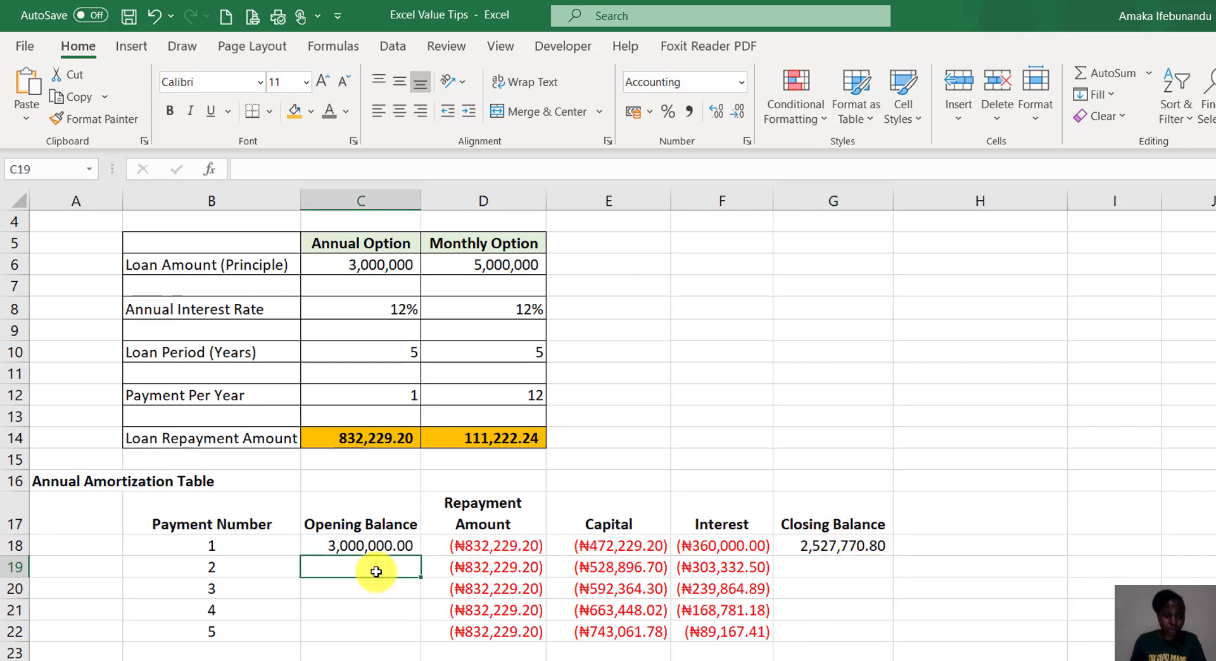
type("=")
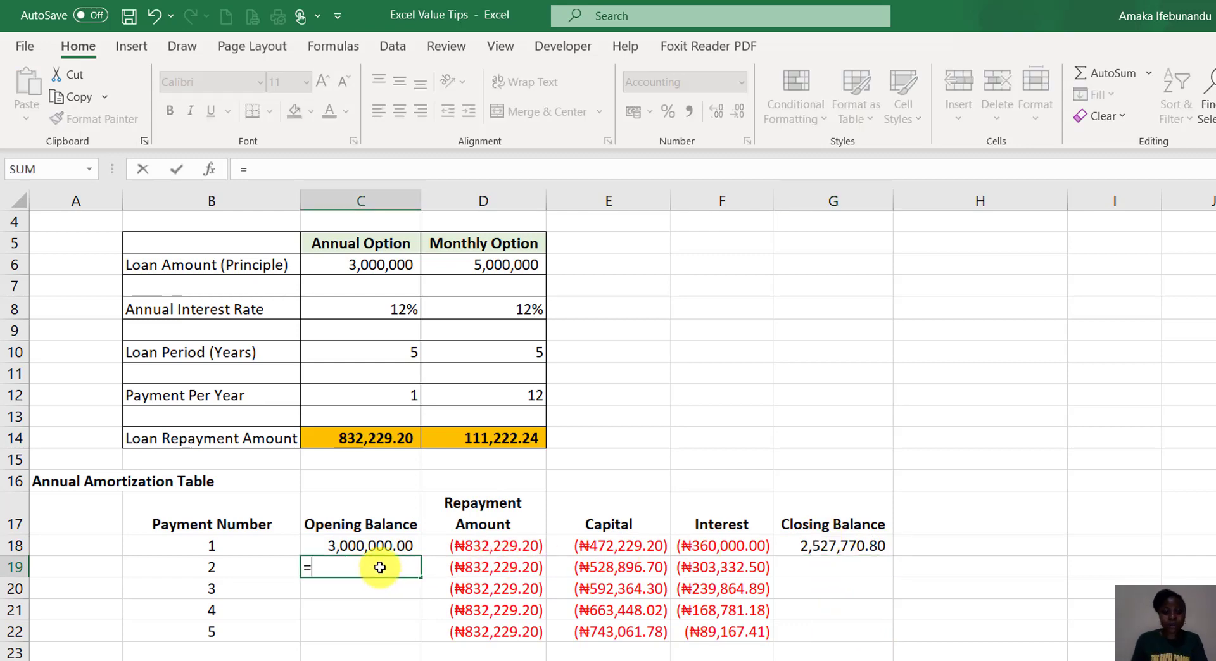
left_click(825, 542)
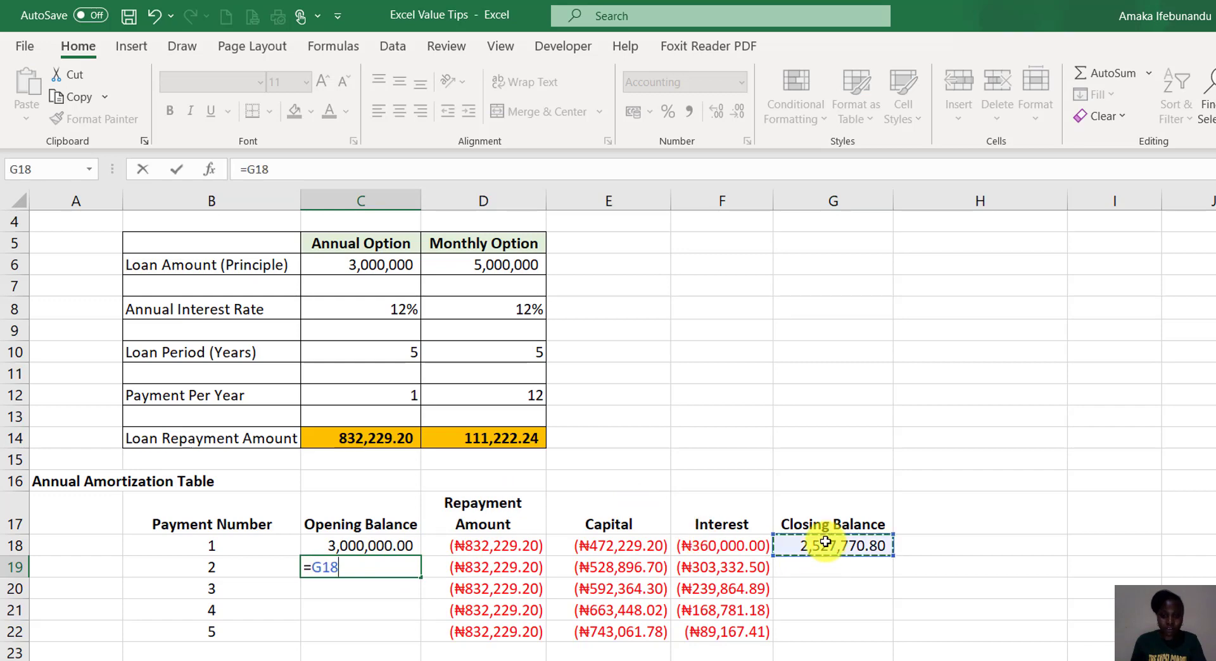
key("Return")
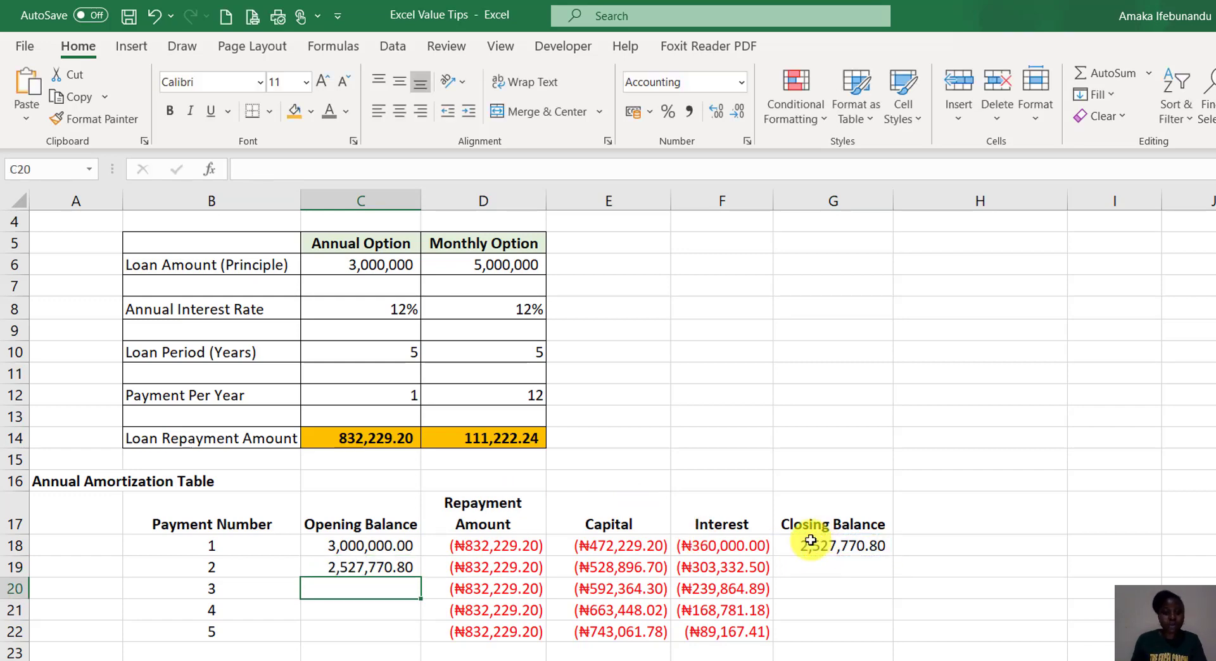
Step: Enter the formula =C19+E19 in the second Closing Balance cell, G19
left_click(842, 571)
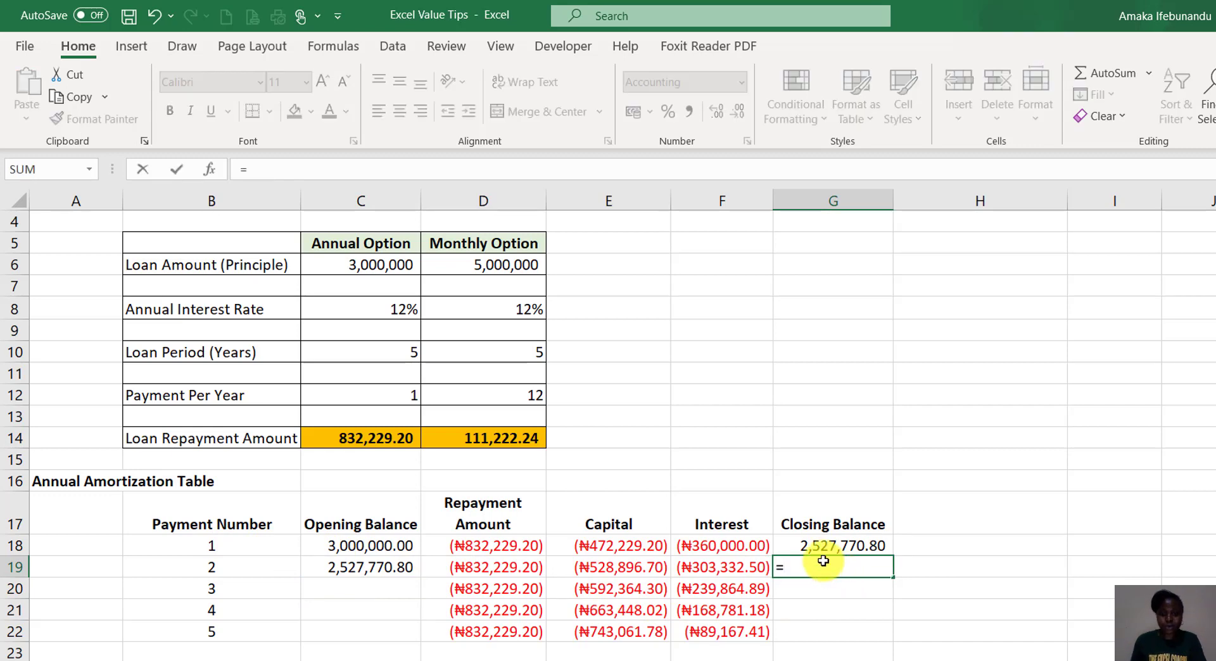
left_click(823, 543)
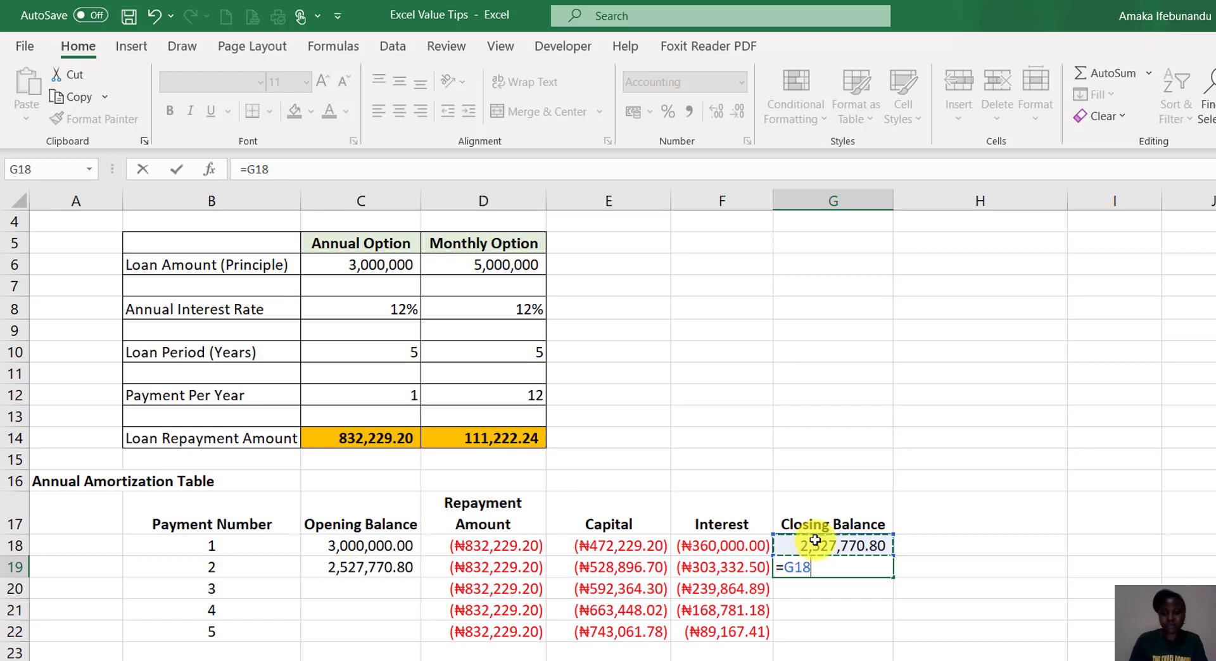
key("BackSpace")
key("BackSpace")
key("BackSpace")
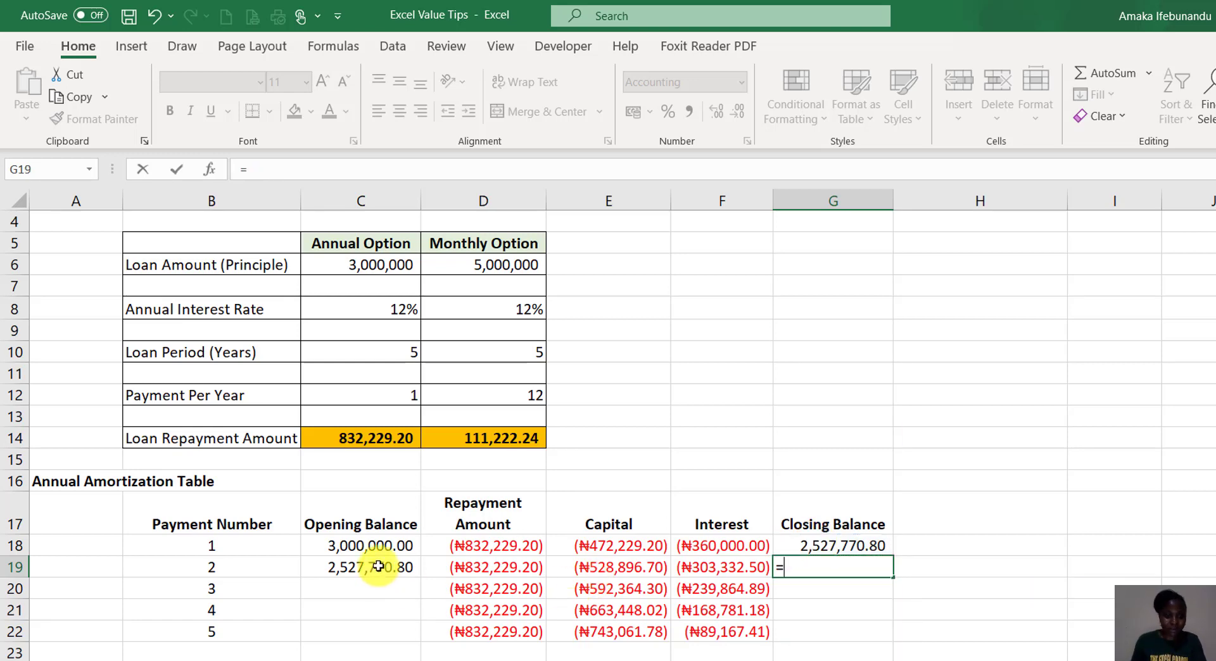
left_click(378, 566)
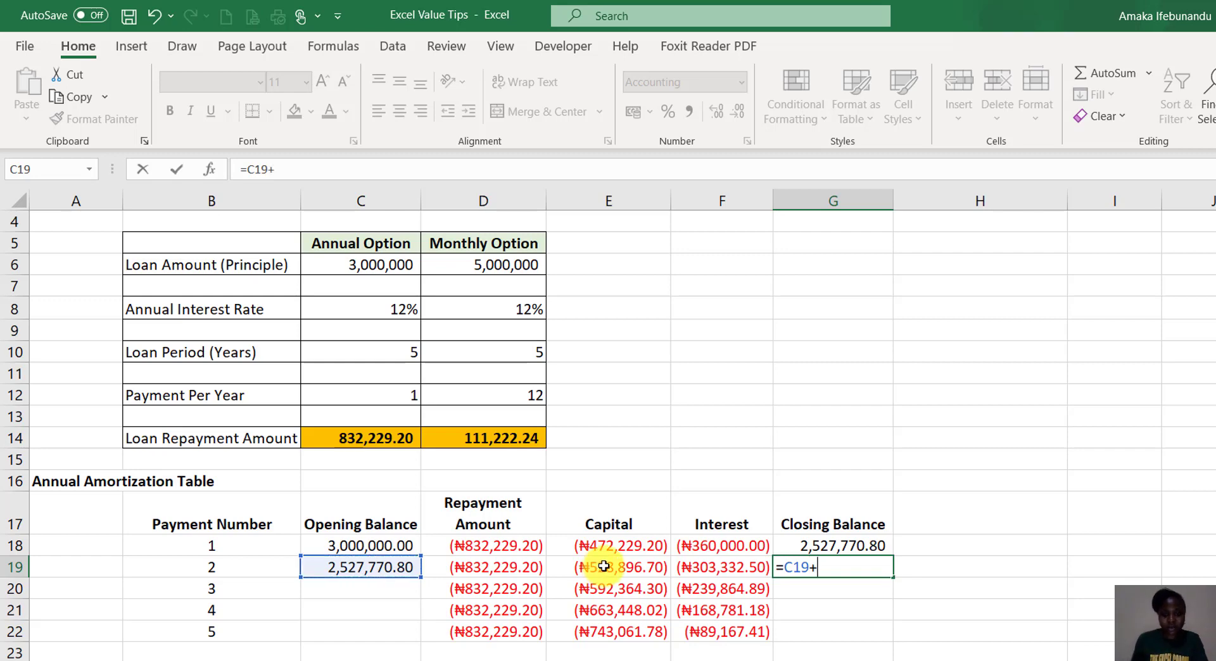
left_click(603, 566)
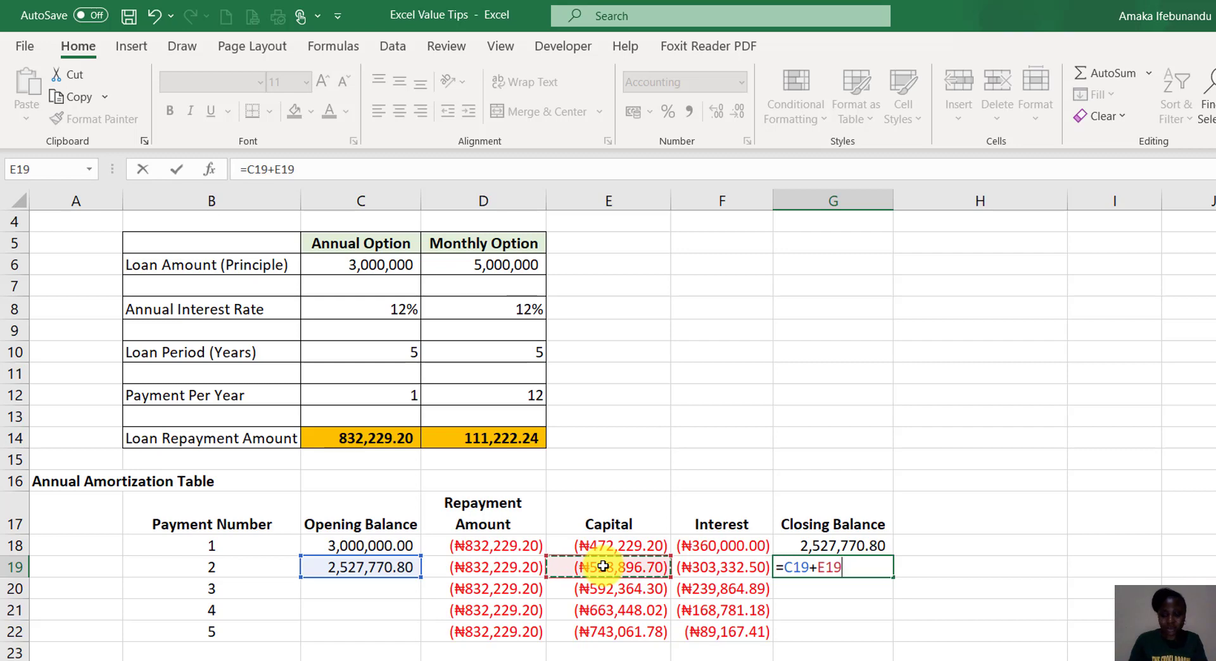
key("Return")
Step: Fill the row 19 formulas from Opening Balance to Closing Balance down to row 22
left_click_drag(361, 565, 884, 634)
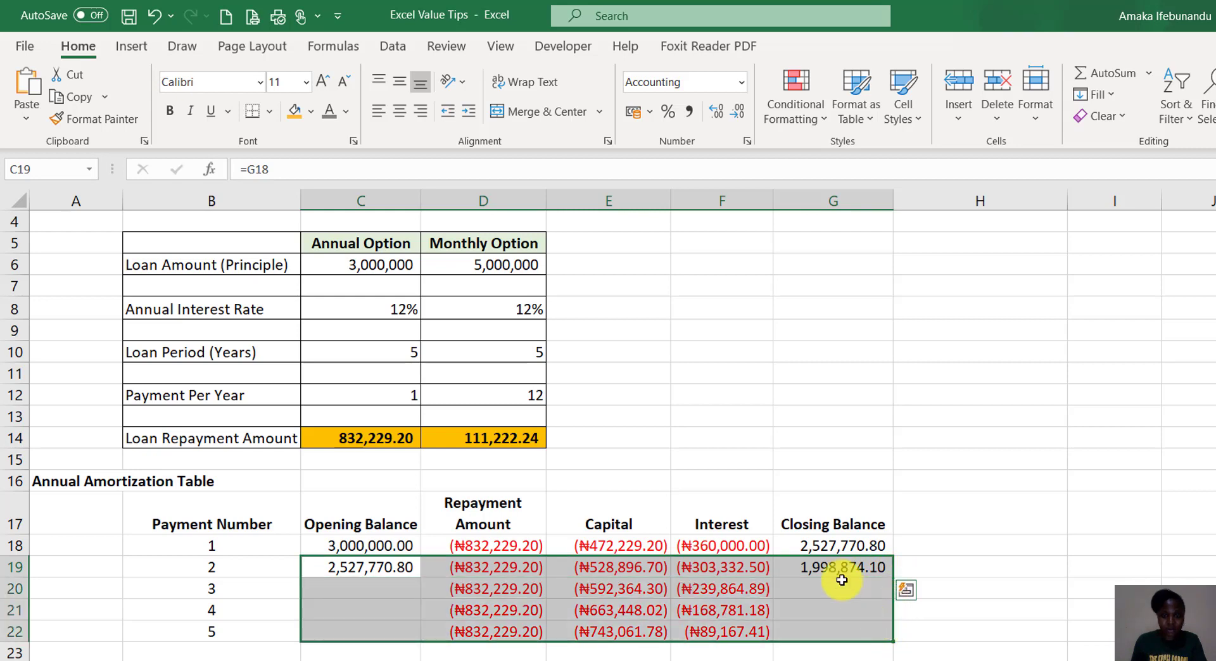
left_click(842, 631)
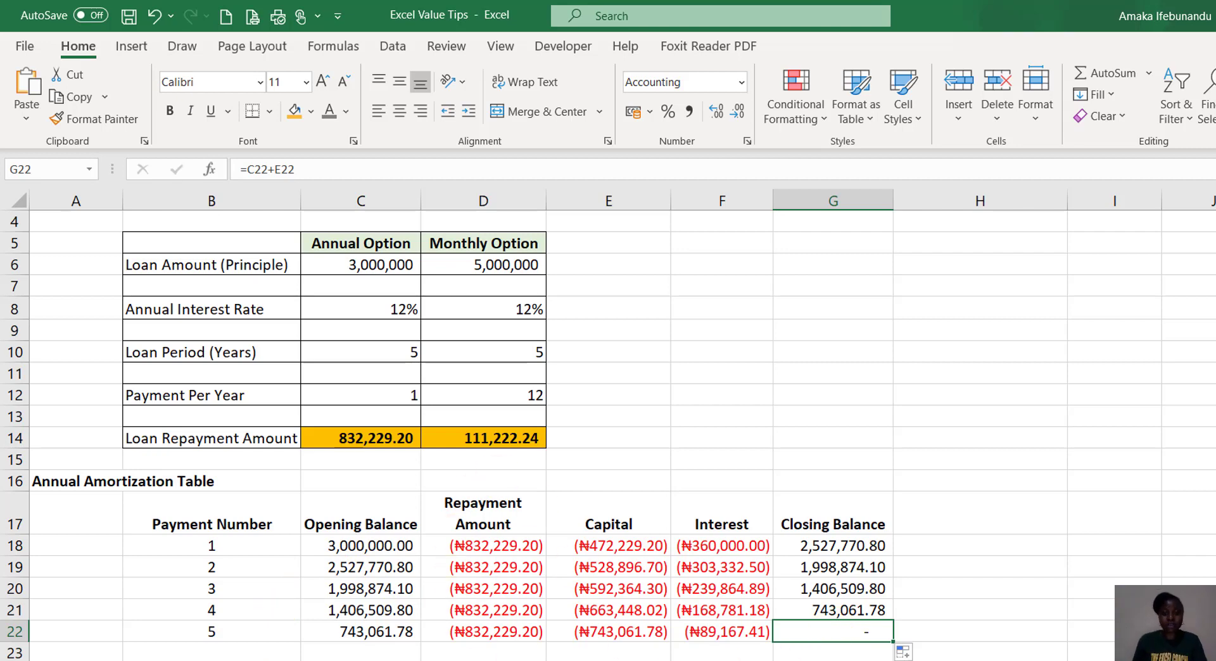
Step: On the Amortization_Monthly sheet, calculate the total number of monthly payments in E12 with the formula =D10*D12
key("ctrl+Page_Down")
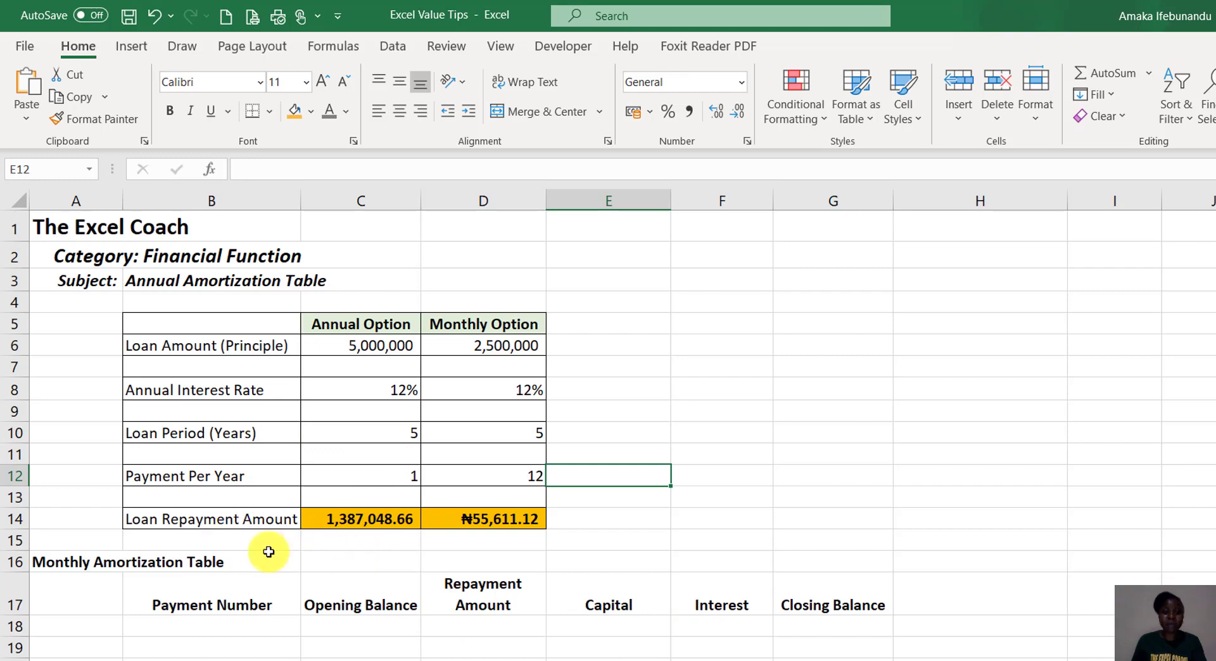
left_click(234, 625)
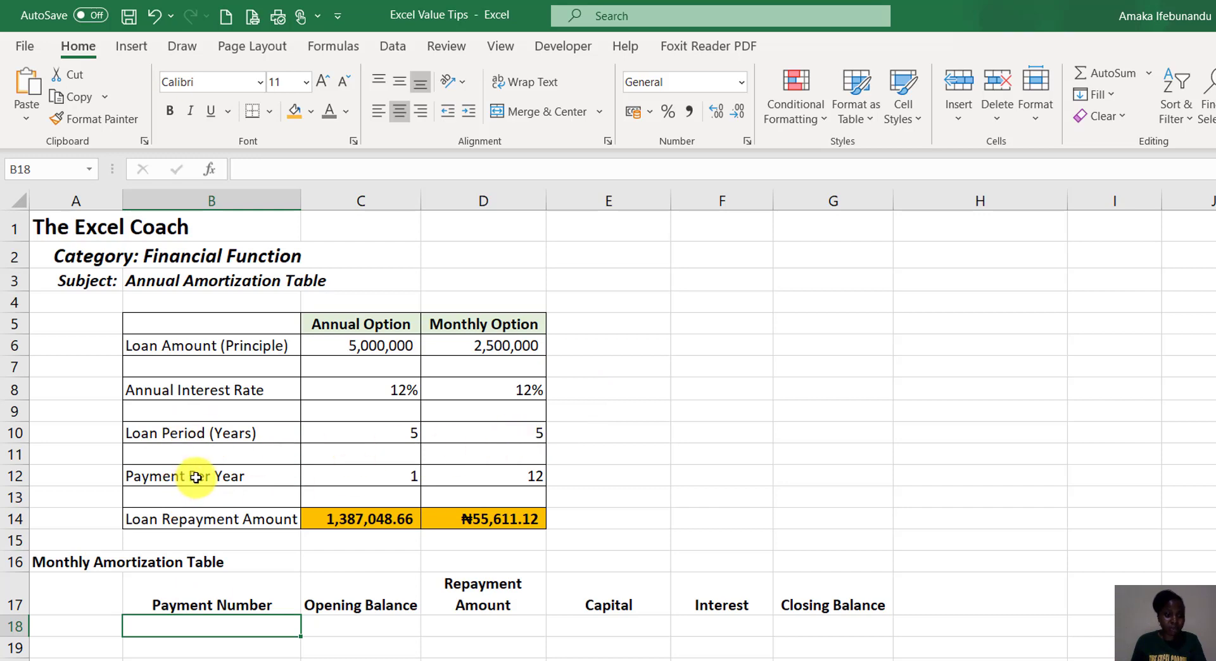
left_click(653, 478)
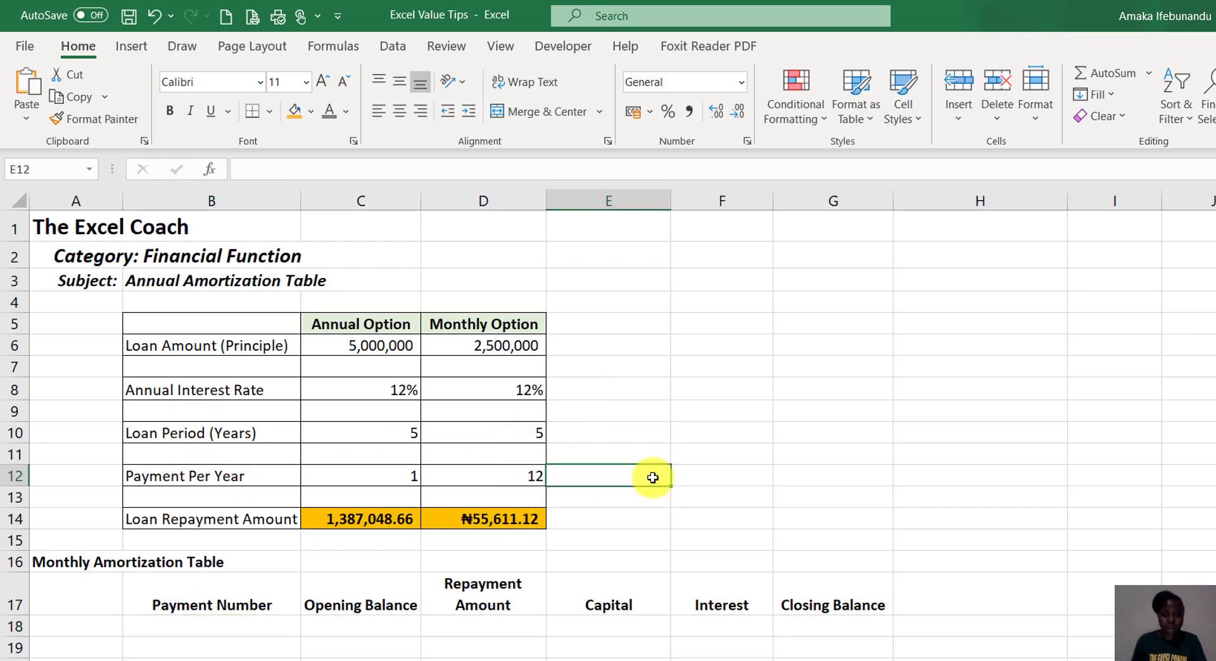
type("=")
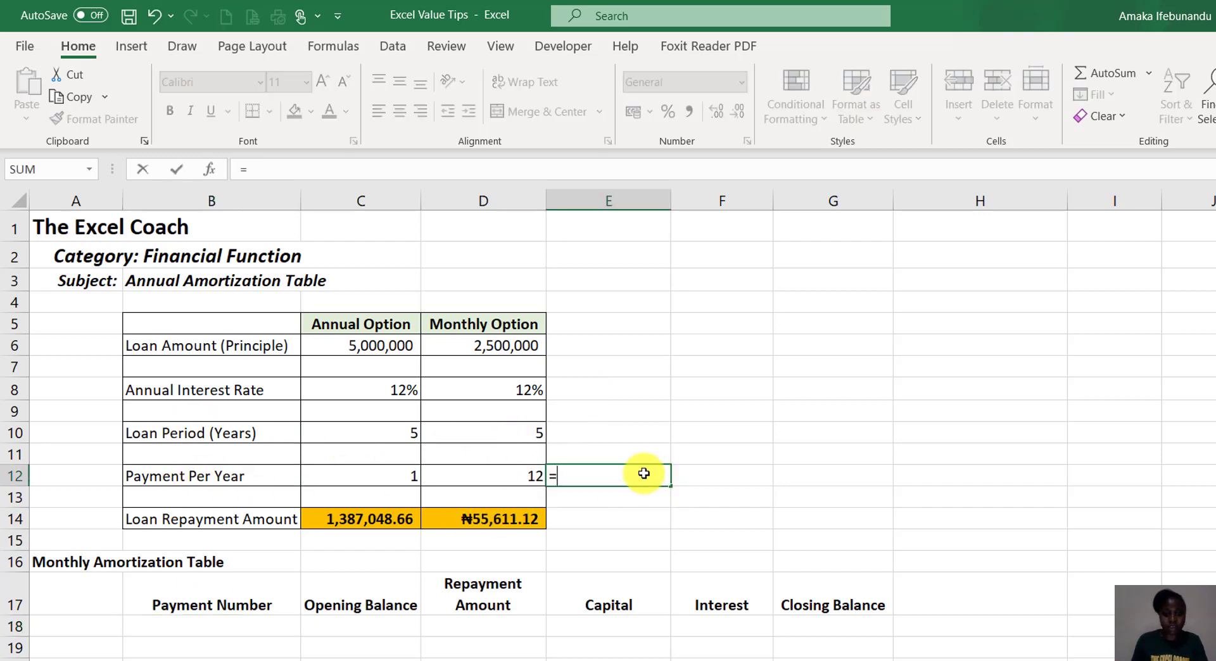
left_click(510, 432)
type("*")
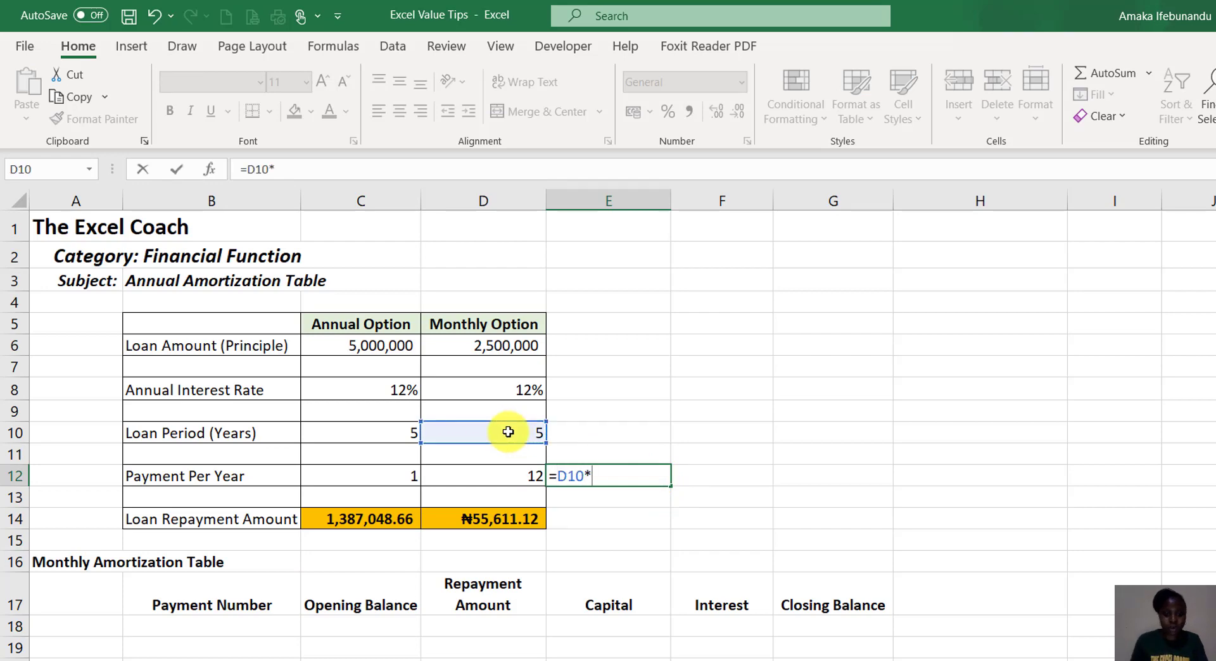
left_click(526, 472)
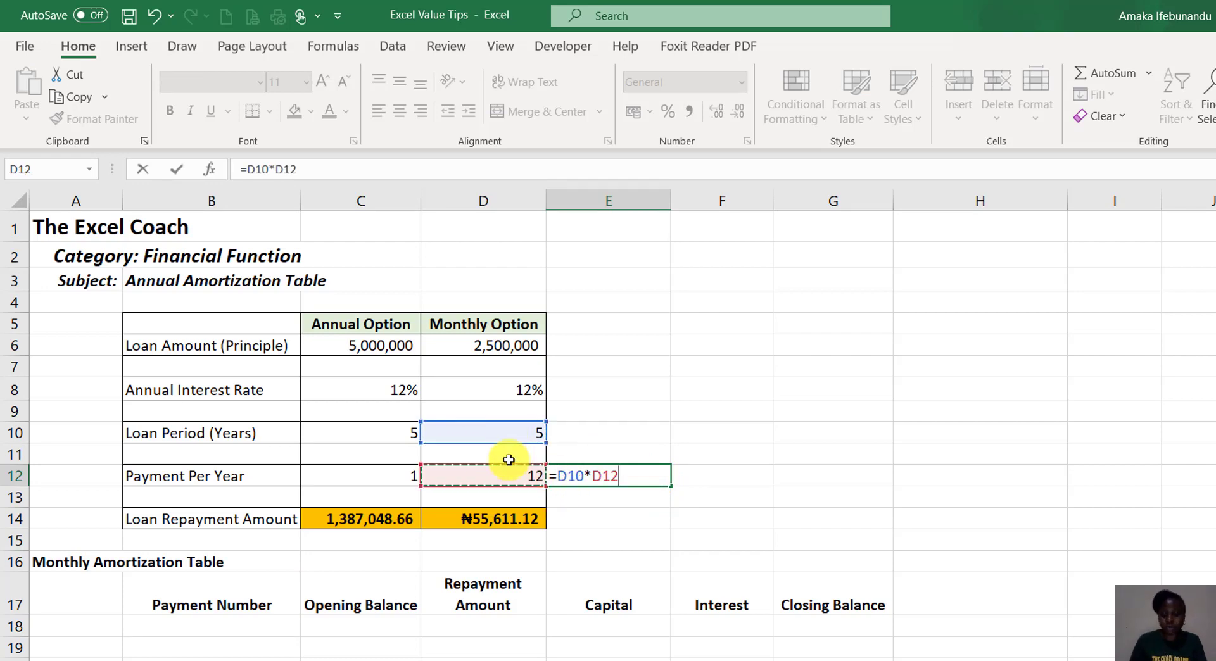
key("Return")
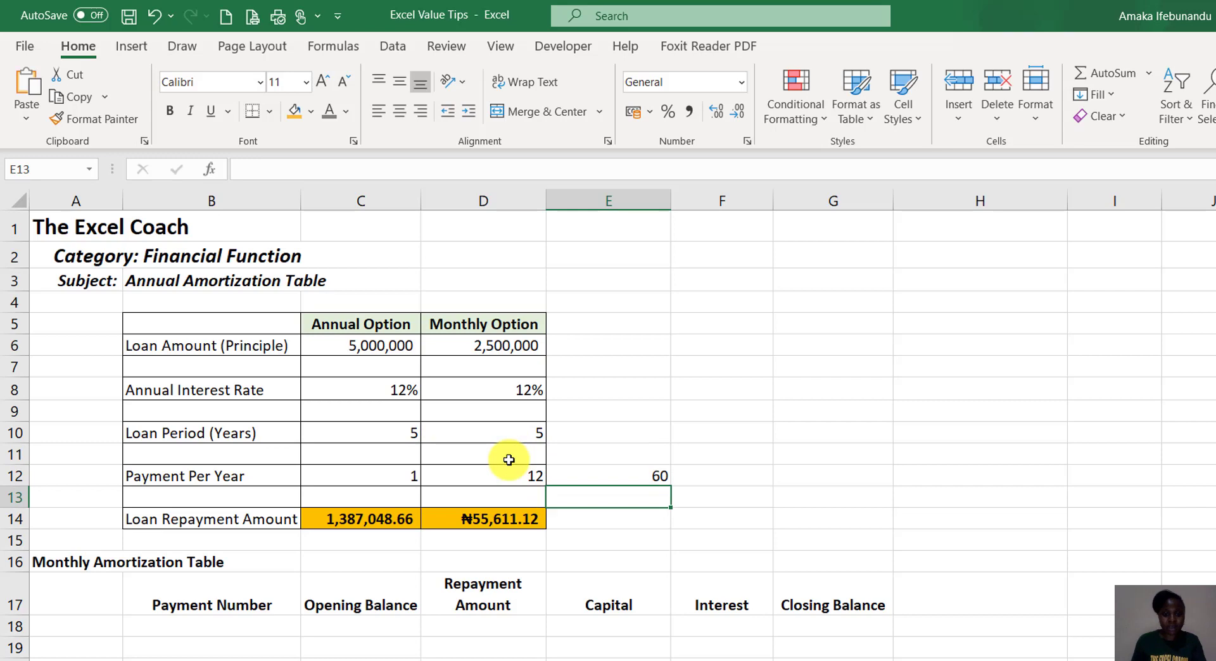
left_click(614, 475)
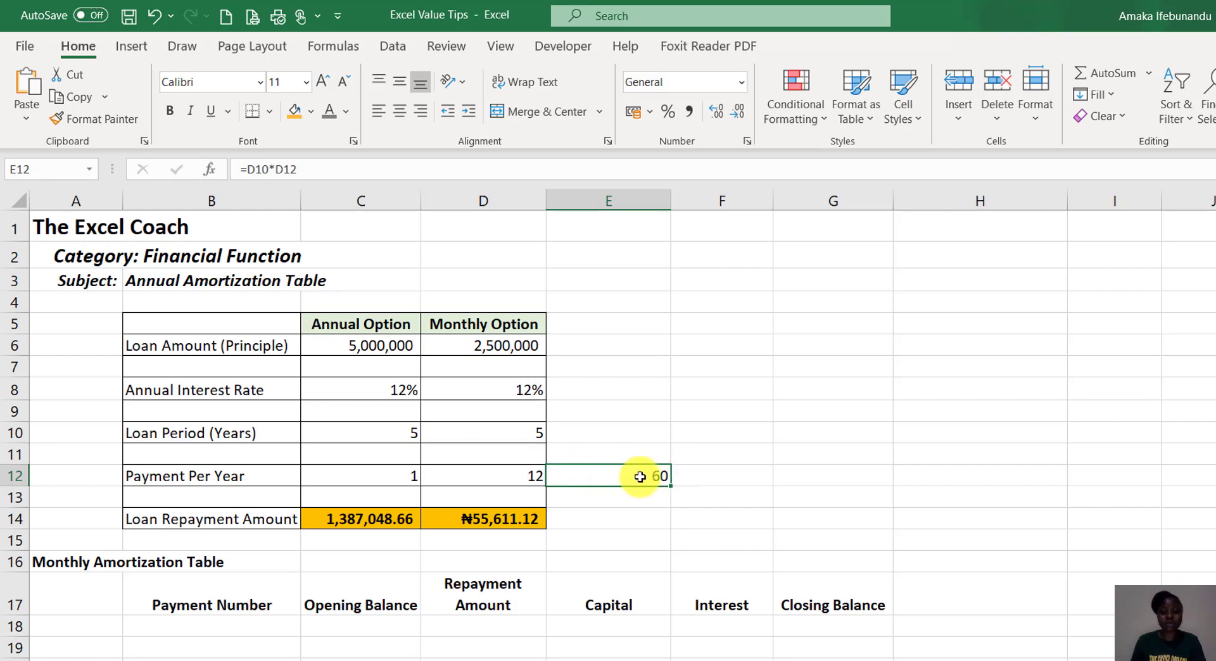
Step: Enter 1 and 2 as the first payment numbers in B18:B19 and fill the series down to 60 in B77
left_click(256, 623)
type("1")
key("Return")
type("2")
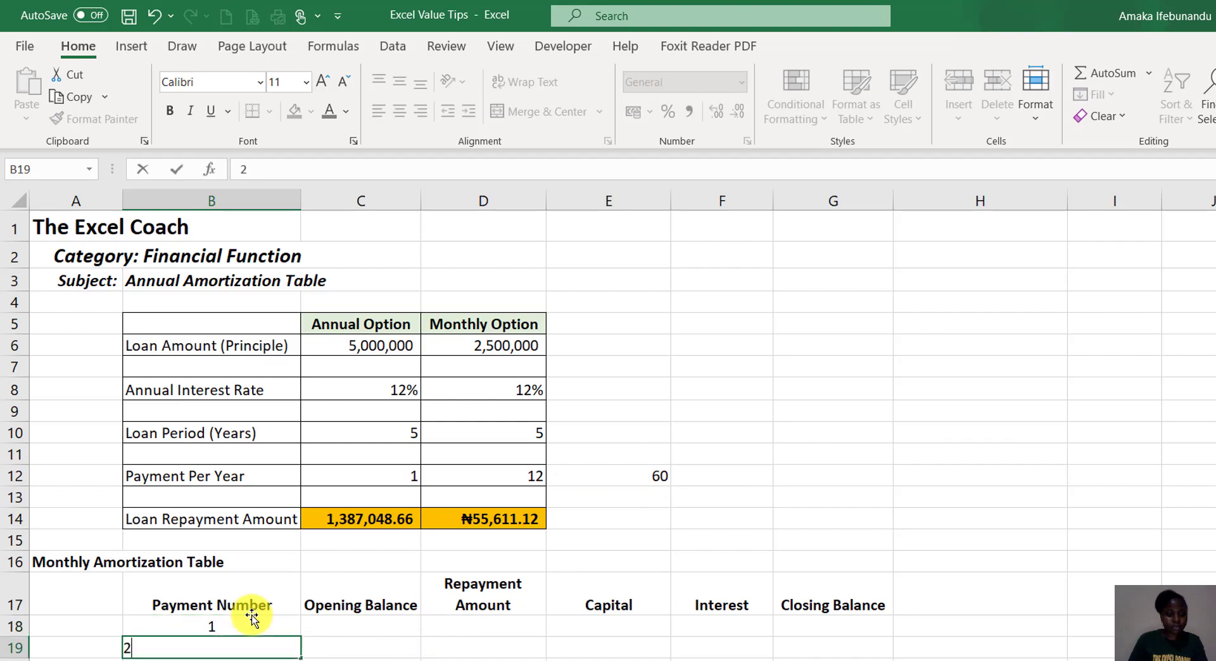
left_click_drag(229, 619, 231, 647)
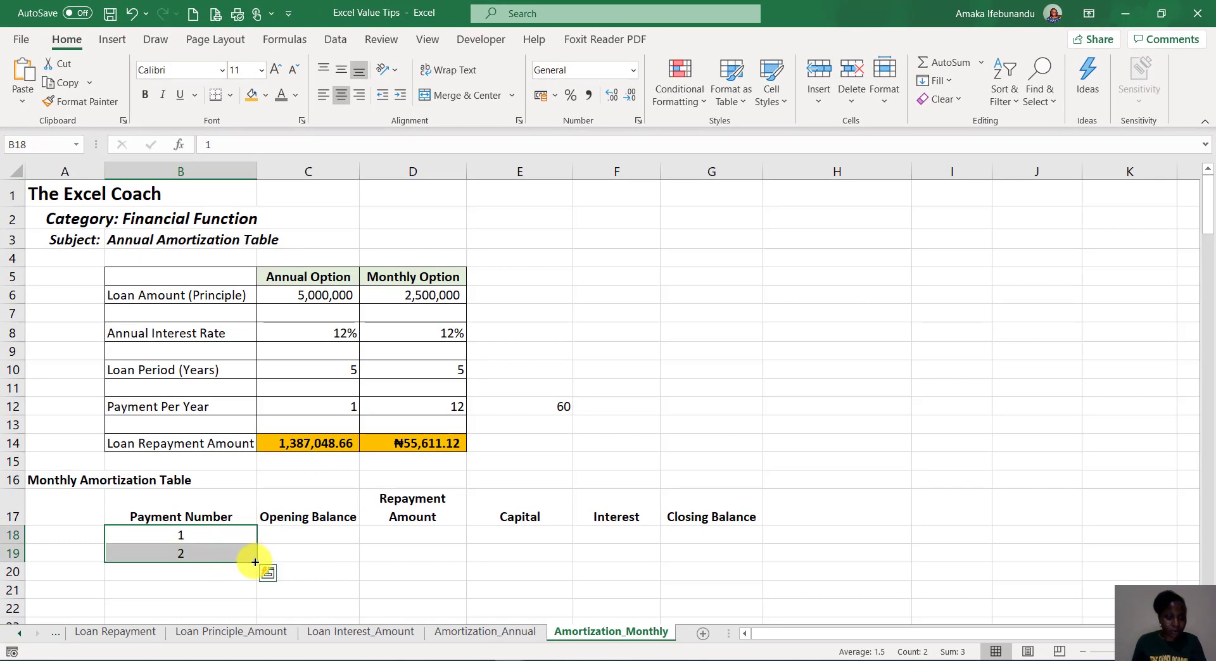
left_click_drag(256, 561, 245, 249)
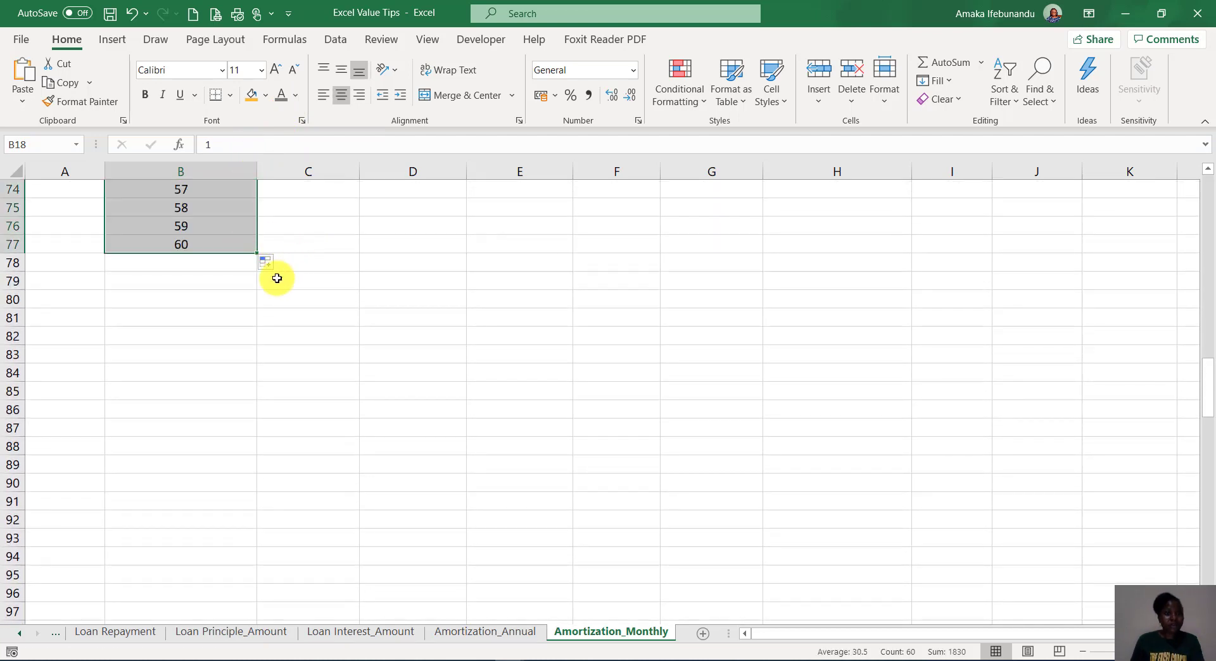
scroll(373, 268, "up", 20)
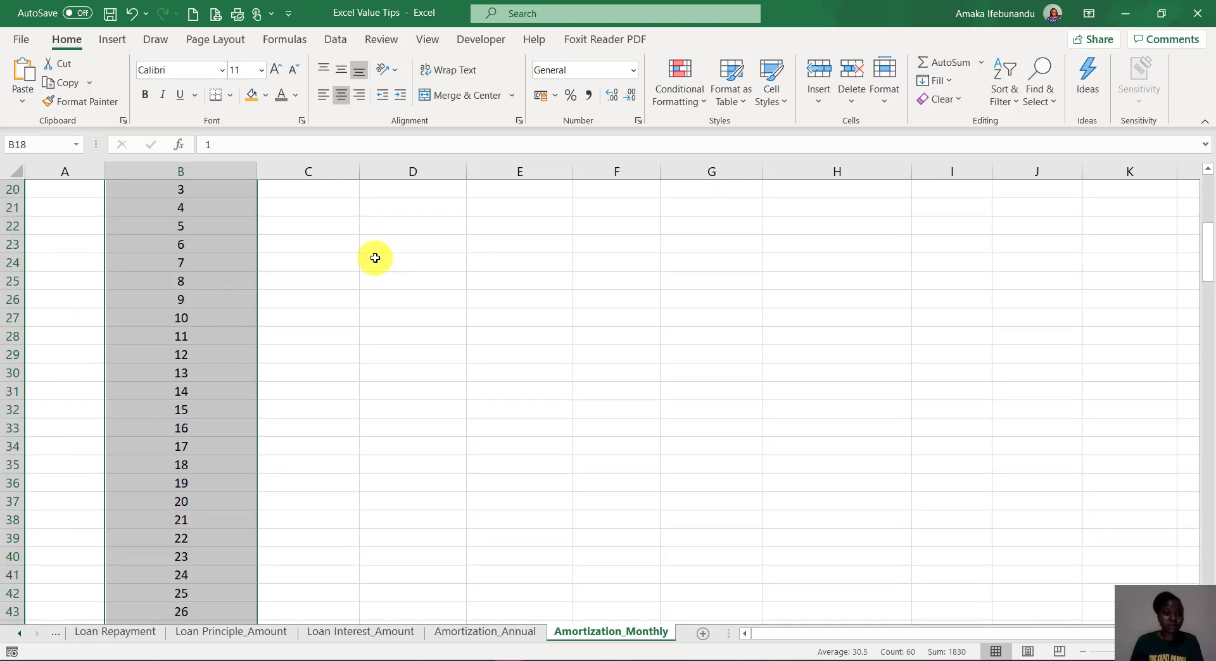
scroll(356, 367, "down", 3)
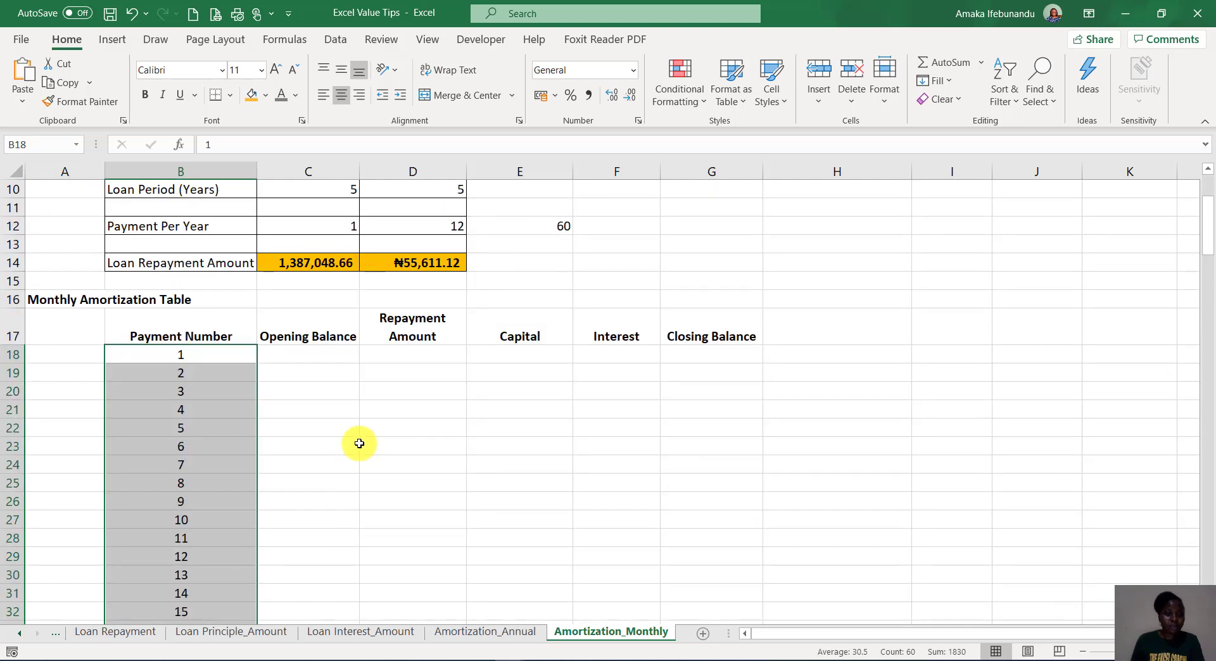
Step: Link the first Opening Balance cell, C18, to the monthly option's loan amount with the formula =D6
left_click(317, 354)
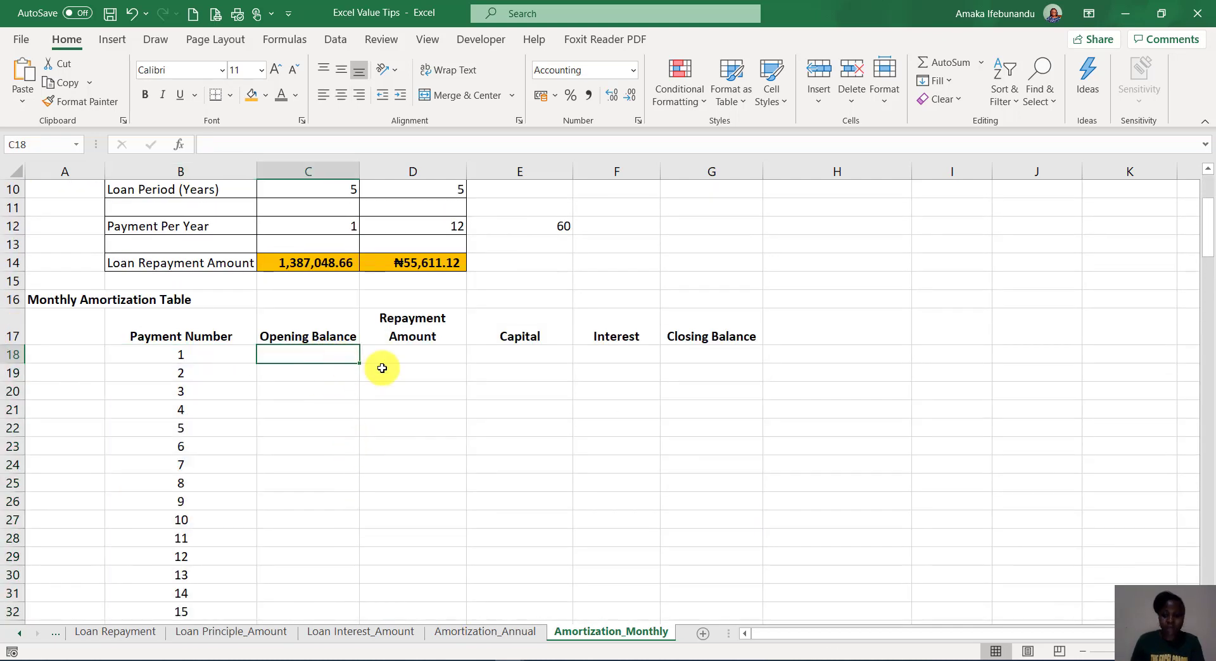
type("=")
scroll(354, 373, "up", 3)
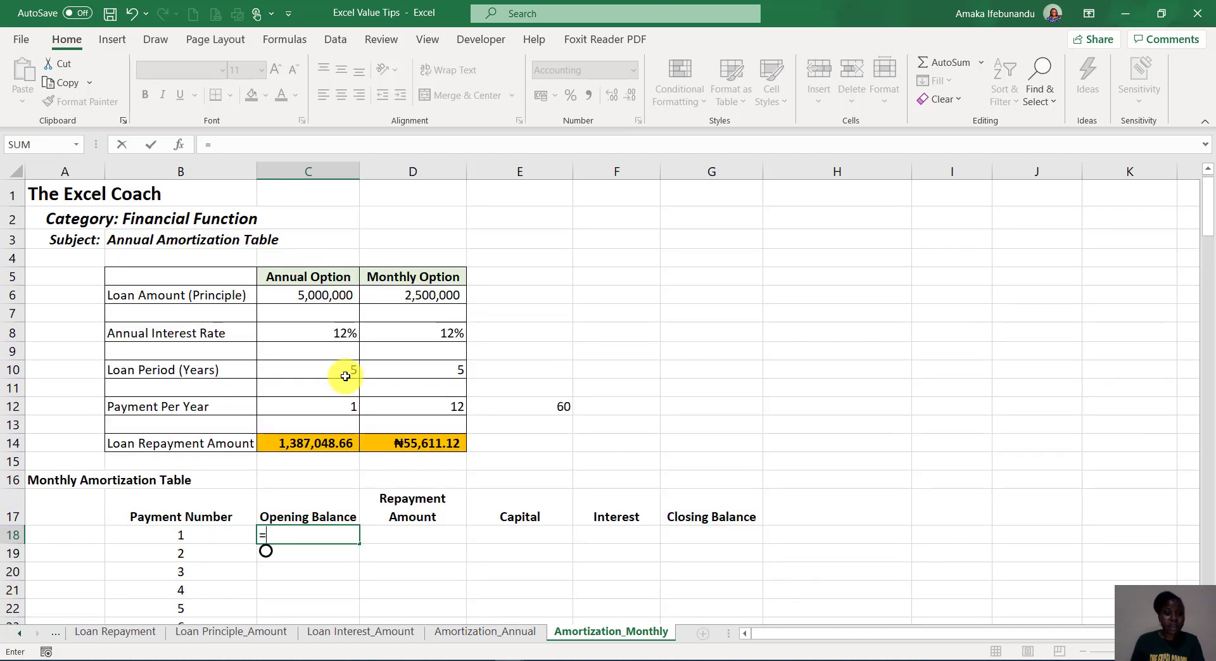
left_click(437, 297)
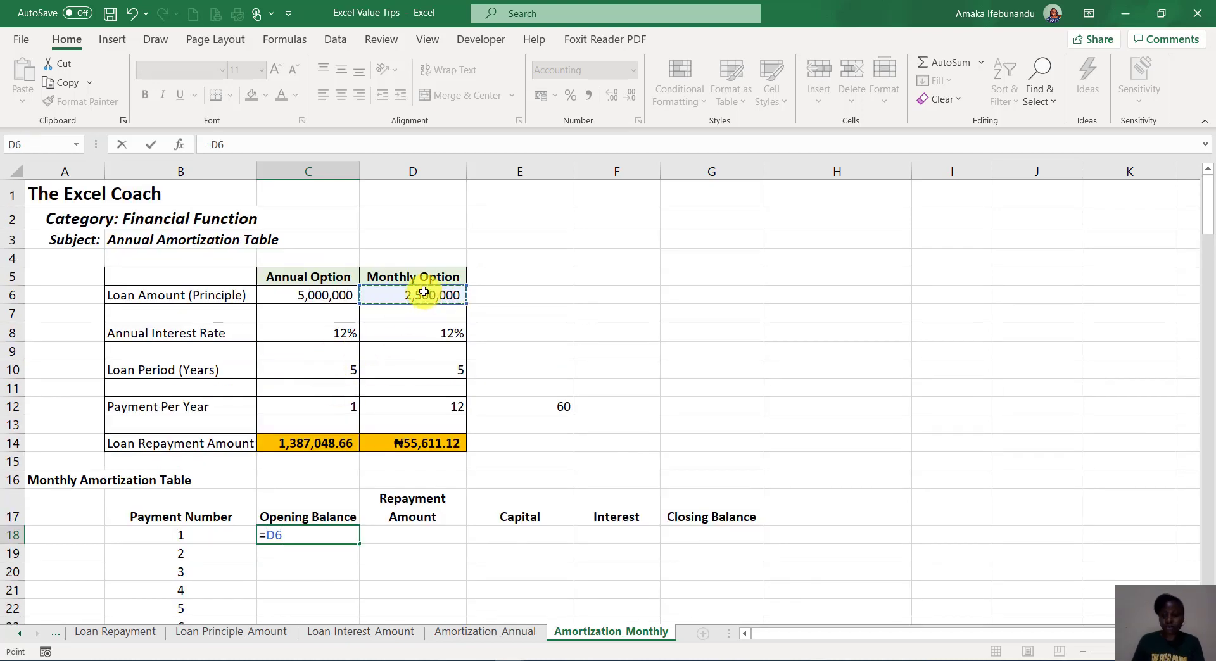
key("Return")
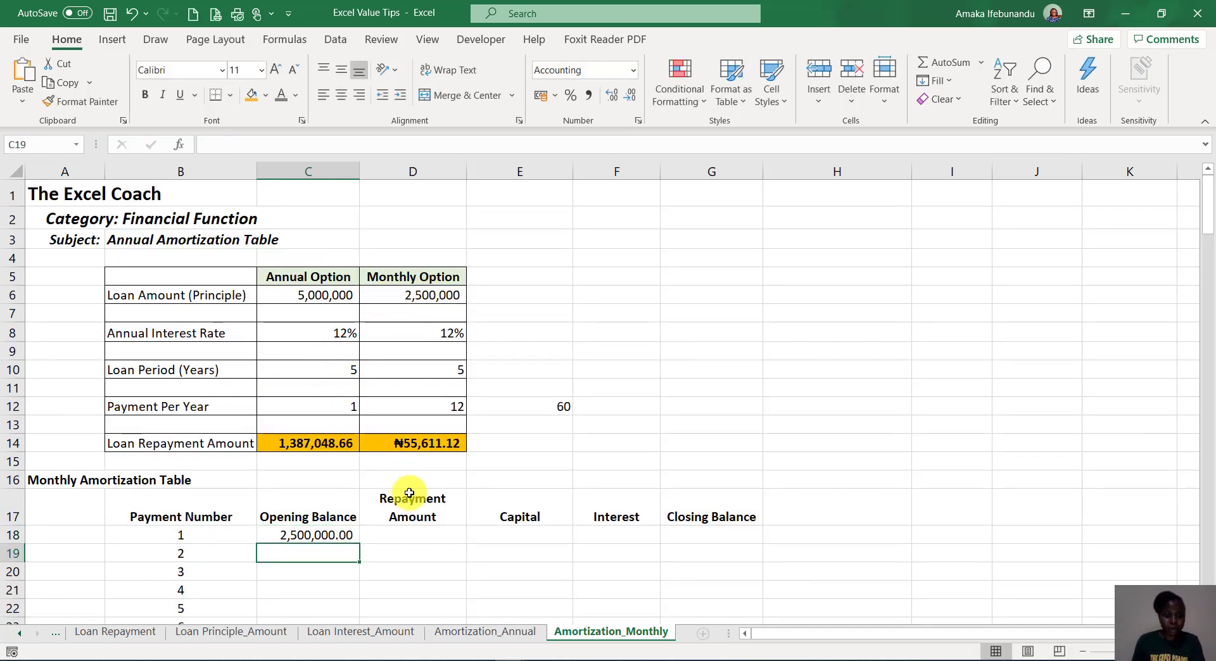
Step: Start a PMT formula in the first Repayment Amount cell, D18, with the absolute rate $D$8/$D$12
left_click(401, 532)
type("=pmt")
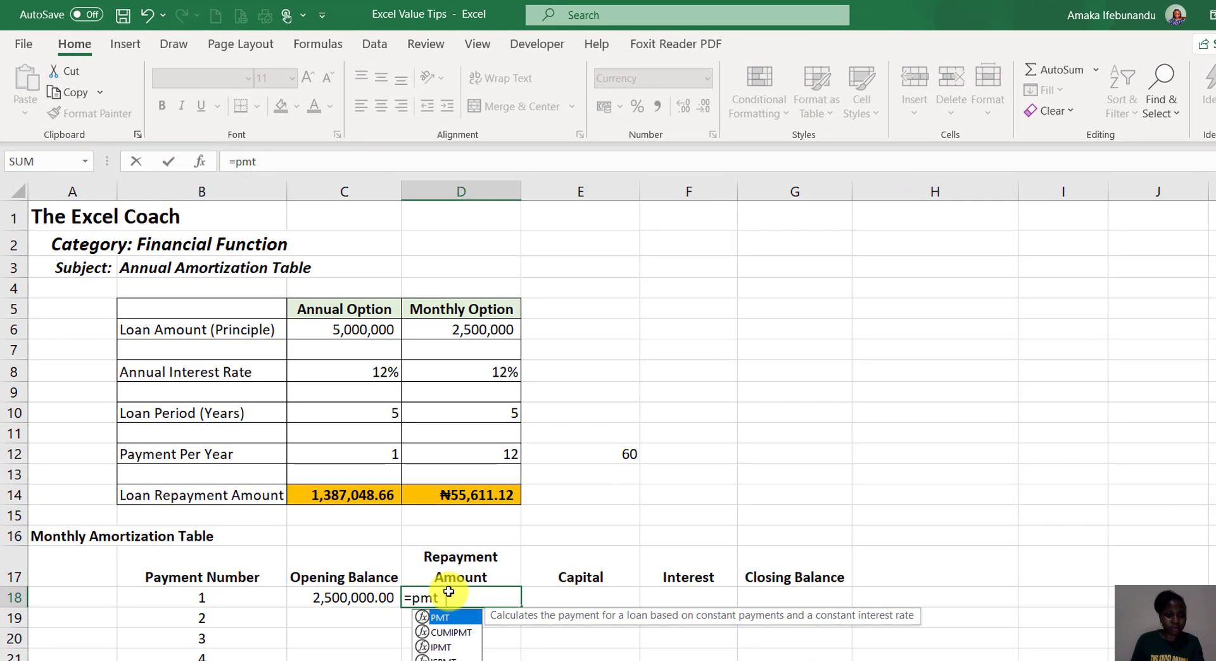
key("Tab")
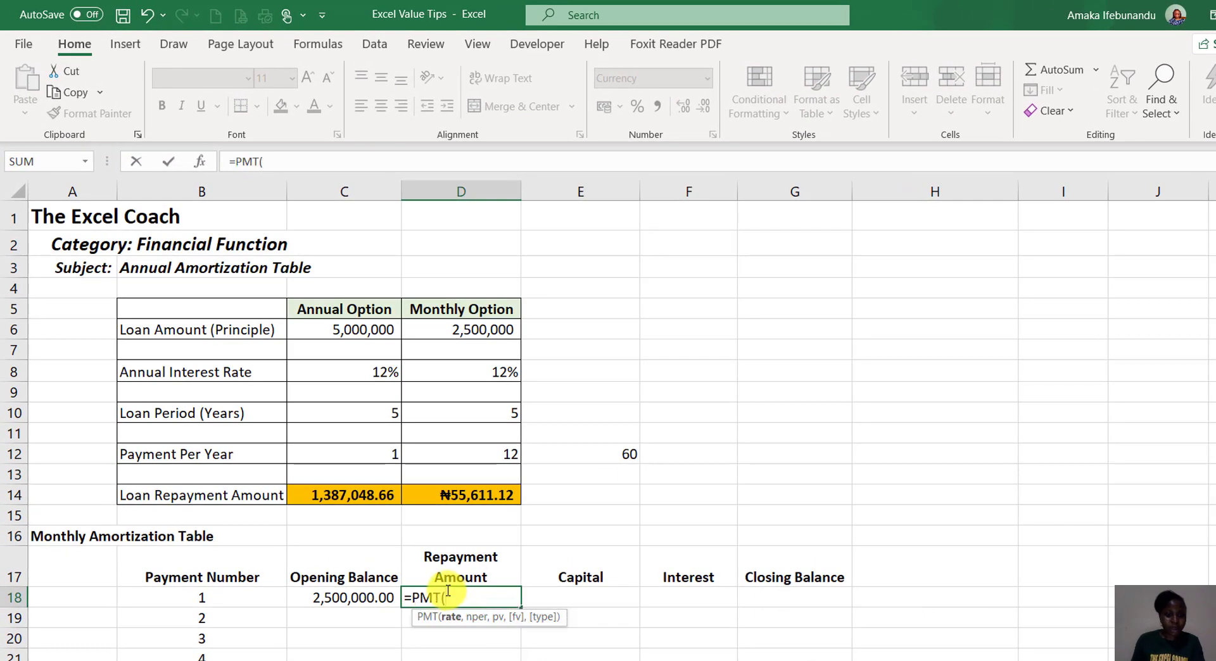
left_click(491, 369)
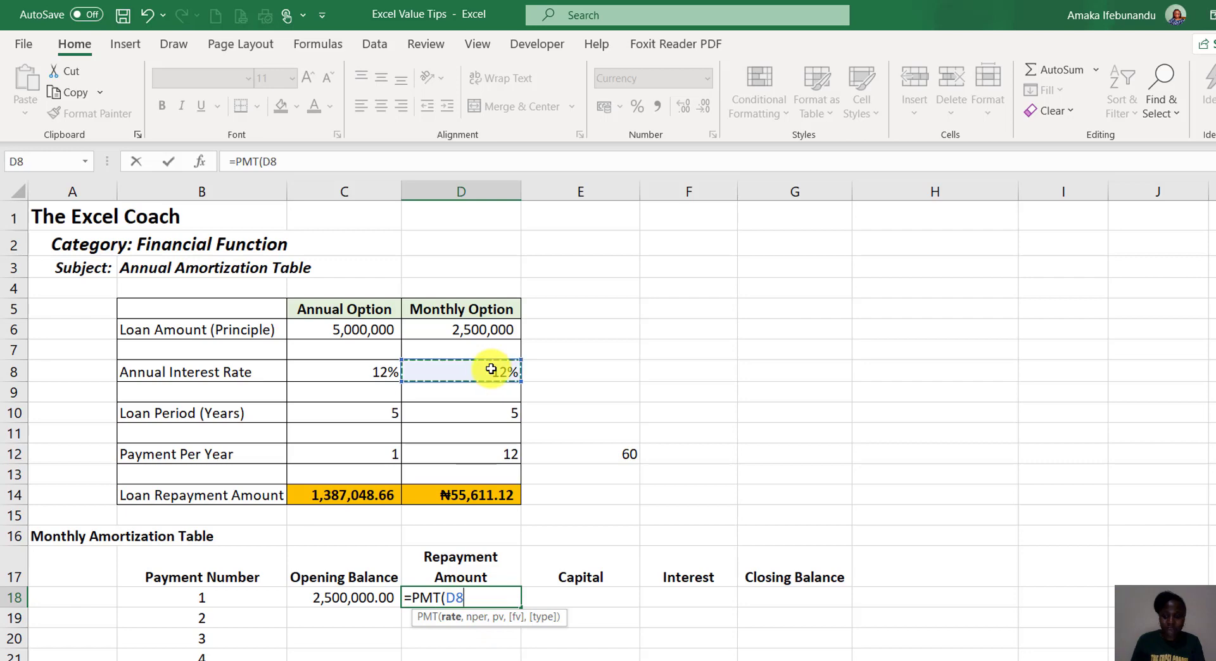
type("/")
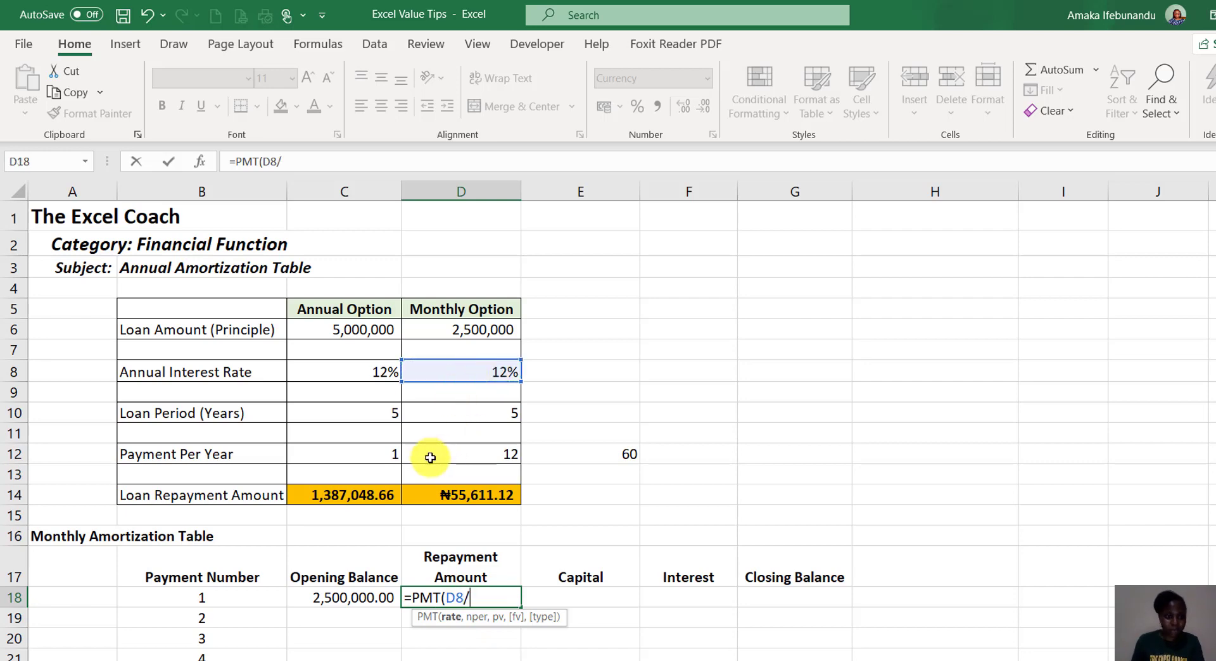
left_click(477, 456)
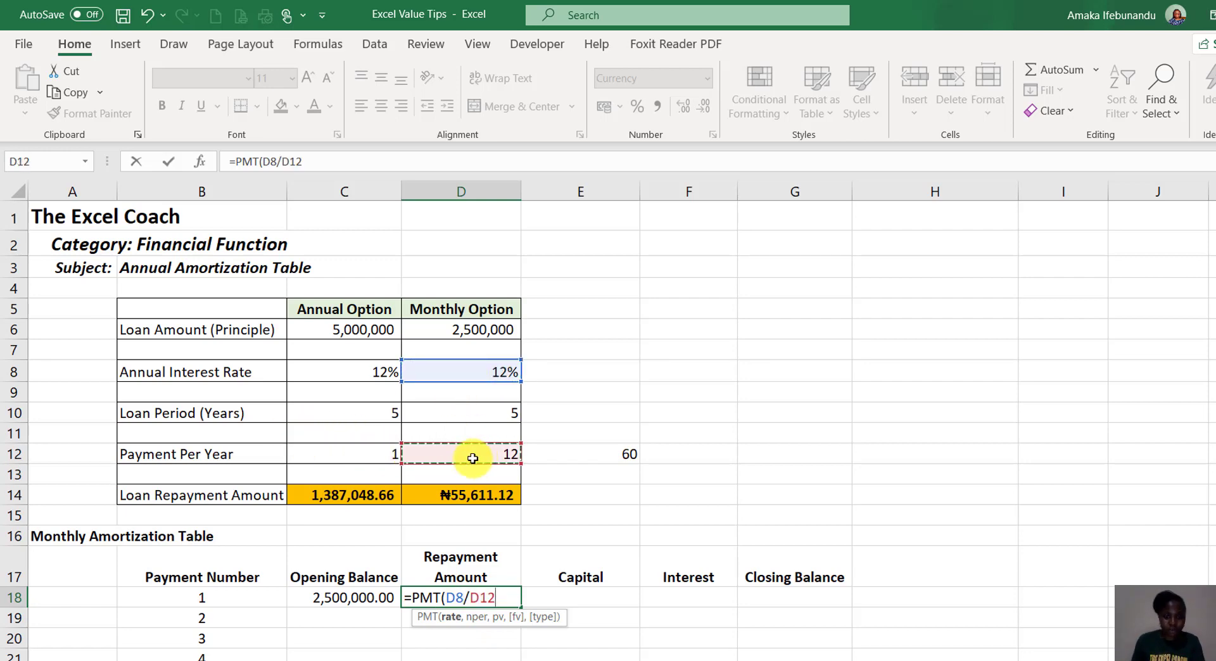
left_click_drag(495, 602, 454, 605)
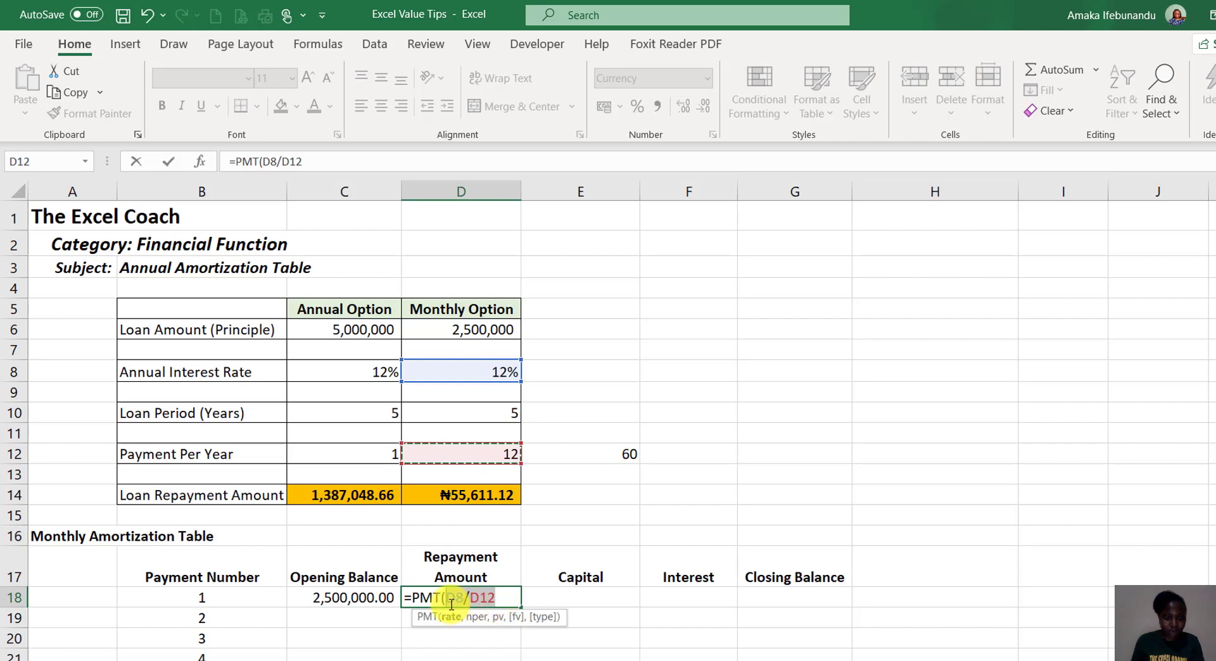
key("F4")
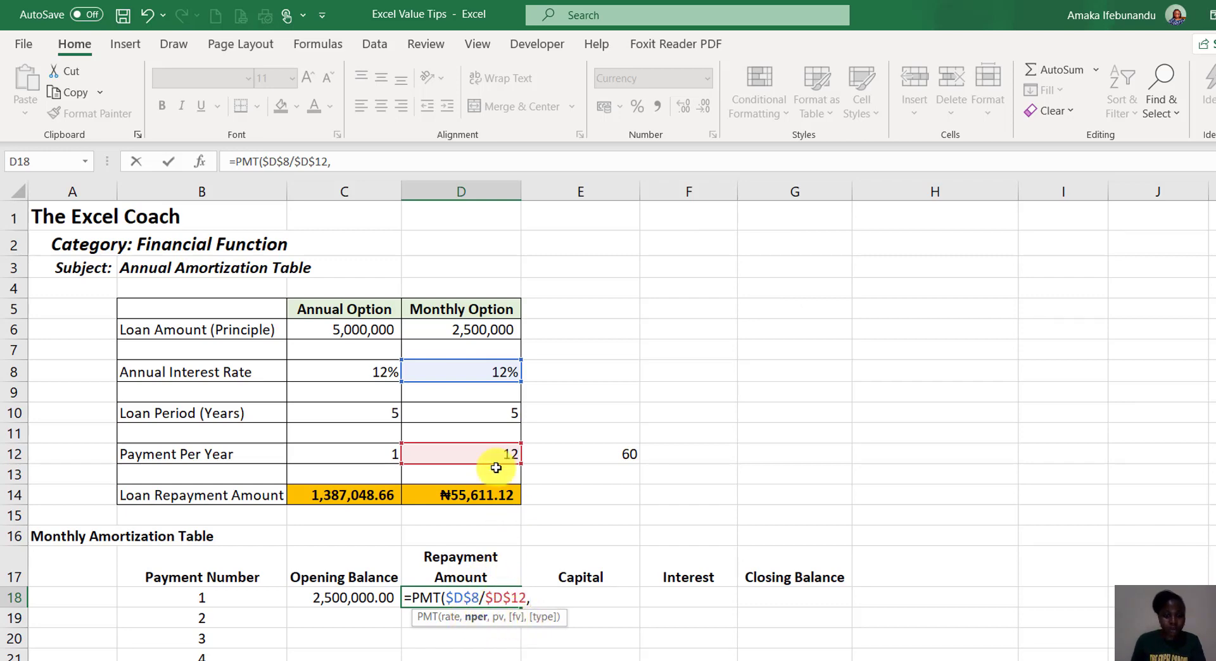
Step: Add $D$10*$D$12 as the number of periods to the PMT formula in D18
left_click(494, 412)
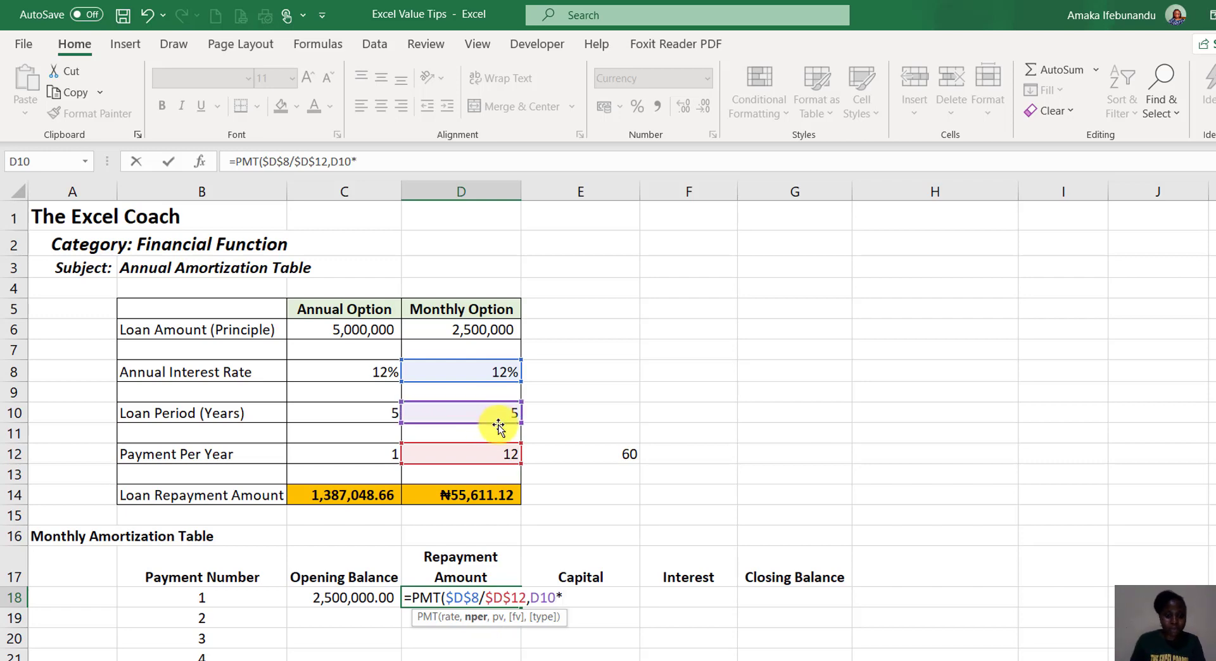
left_click(466, 453)
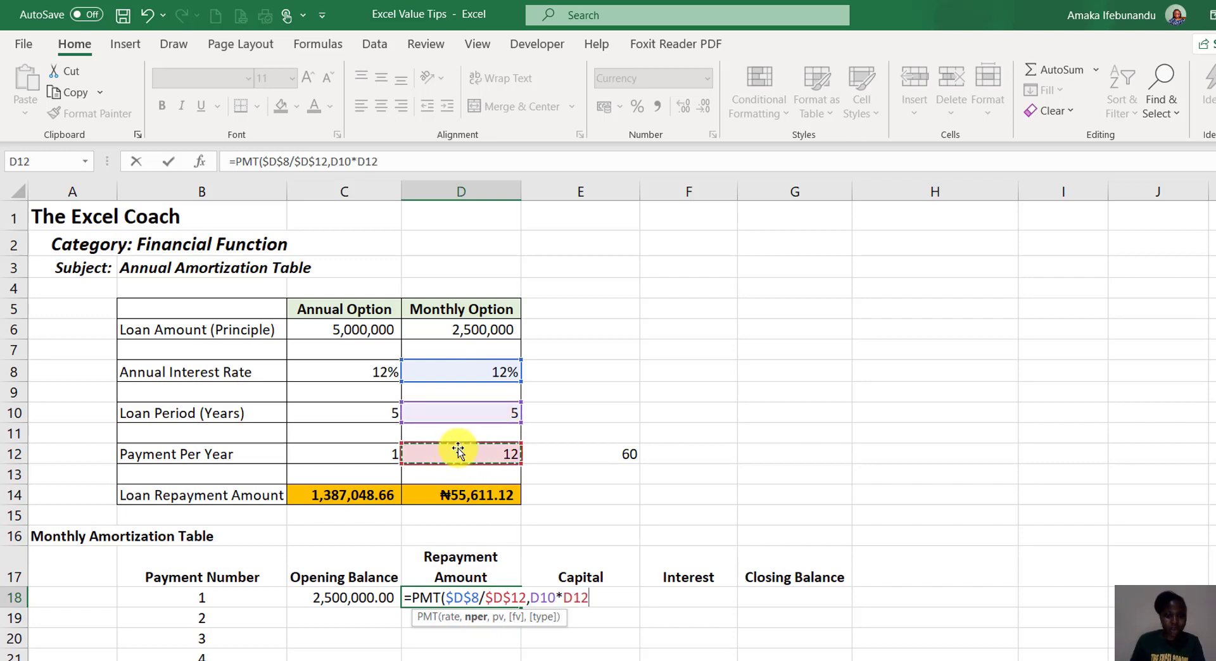
left_click_drag(532, 600, 591, 600)
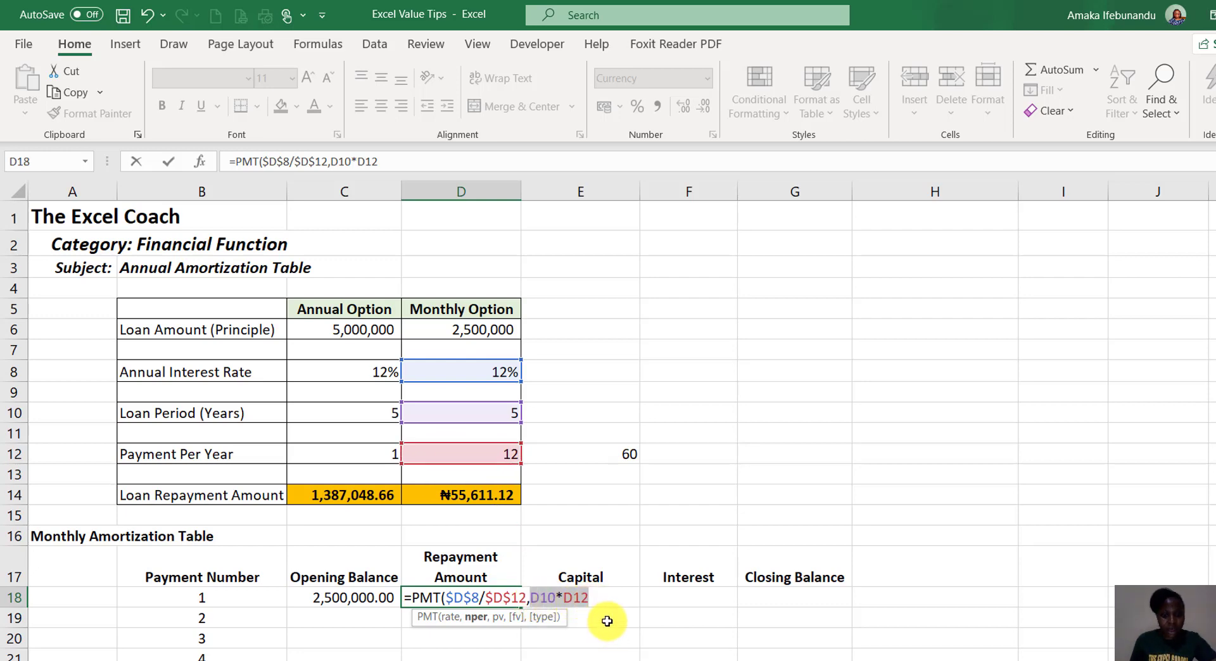
key("F4")
left_click(621, 598)
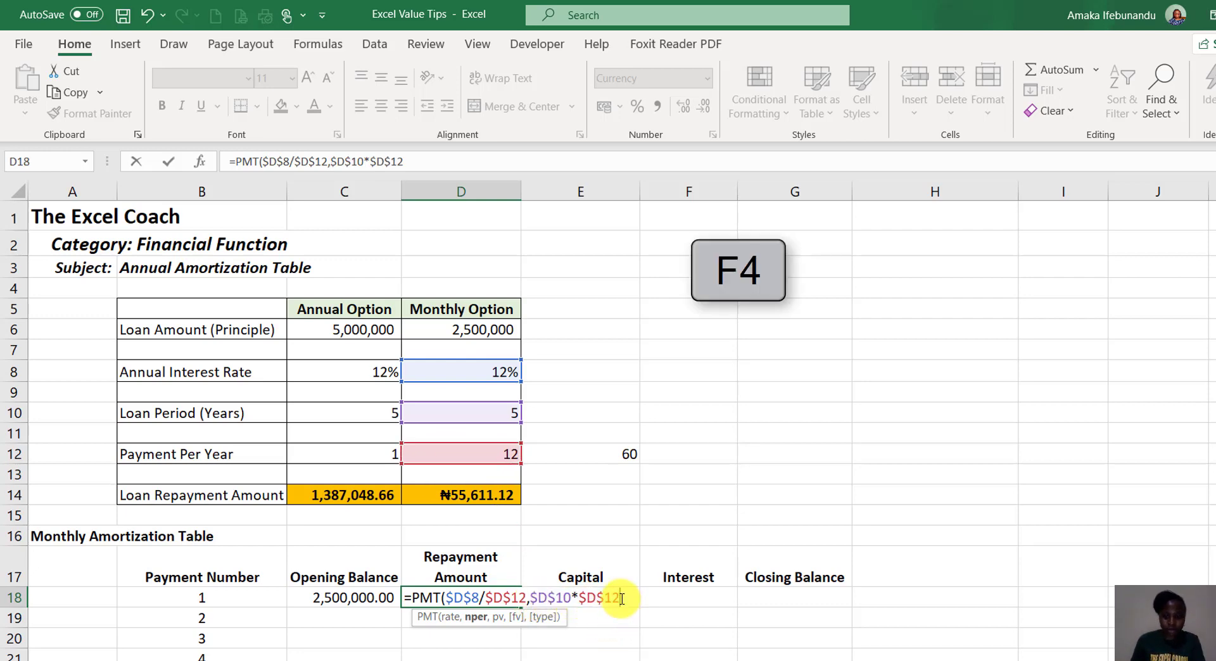
Step: Complete the PMT formula in D18 with the absolute loan amount $D$6 as the present value
type(",")
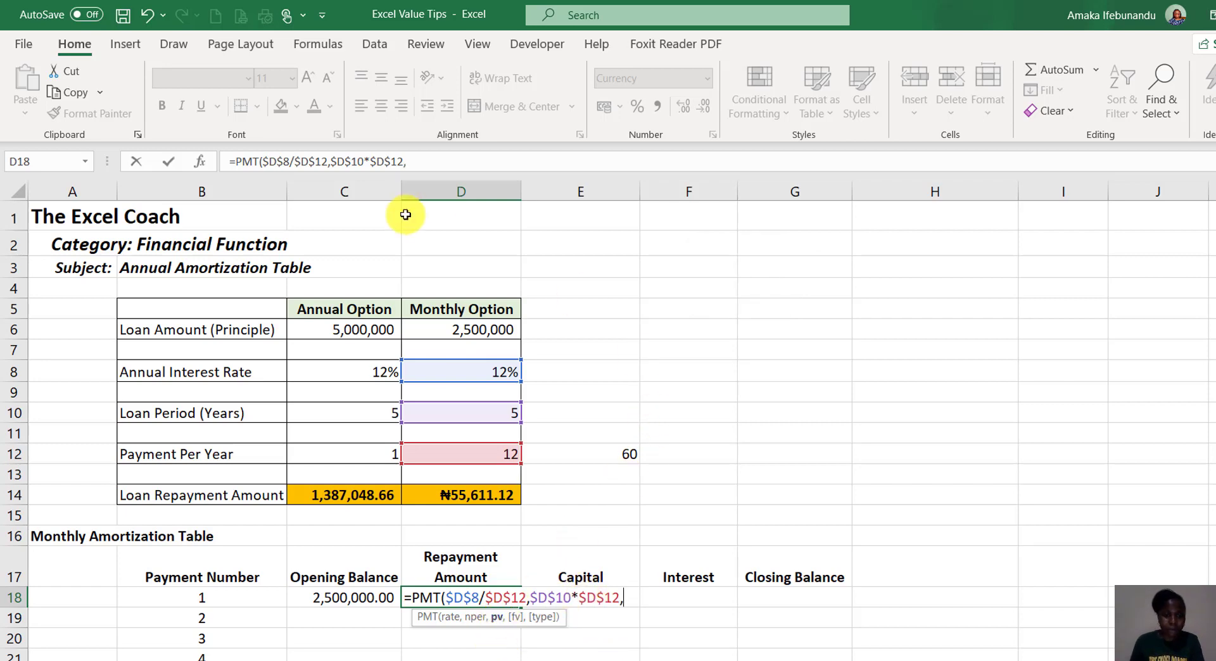
left_click(454, 328)
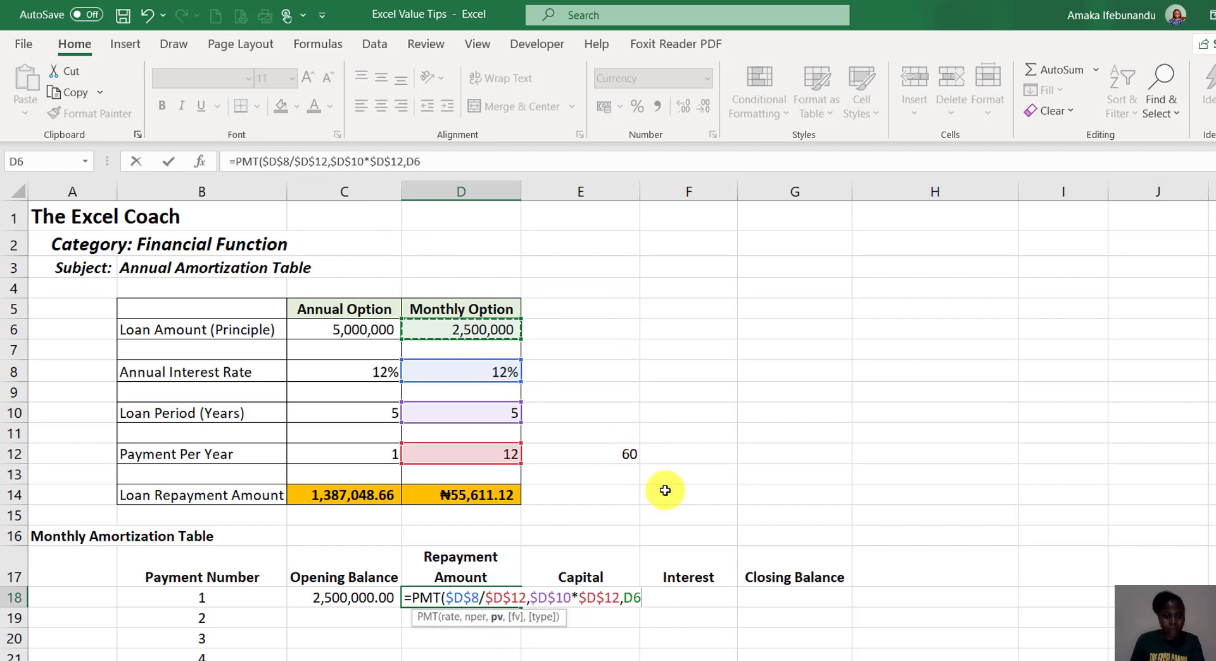
key("F4")
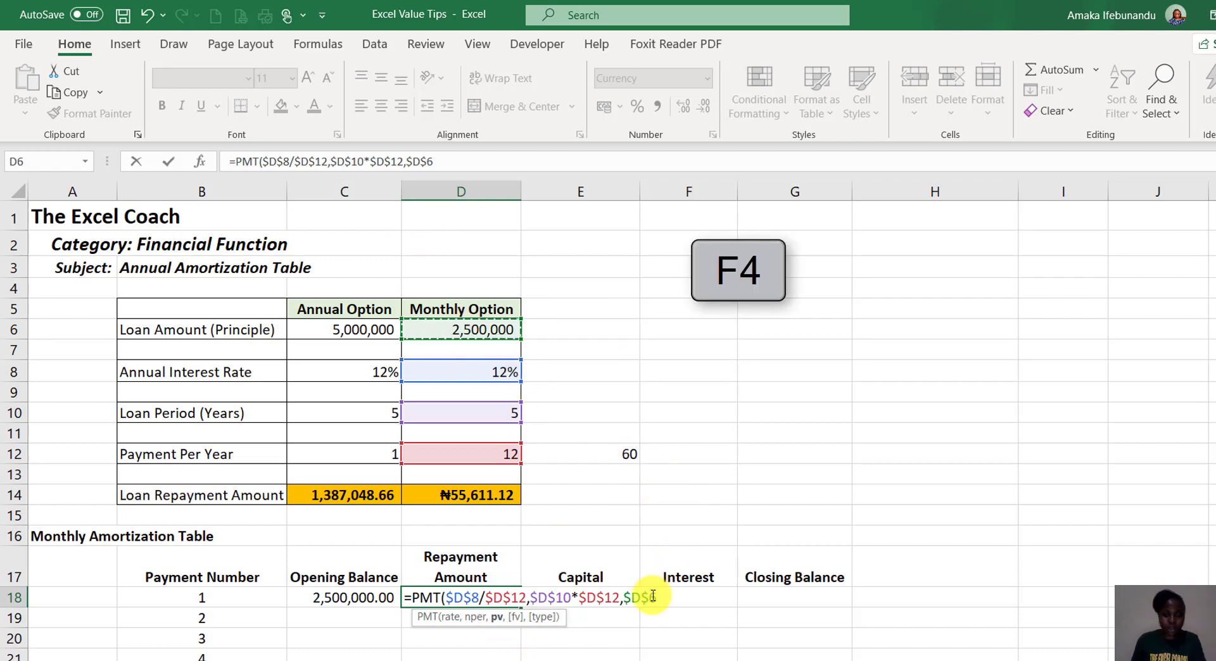
type(")")
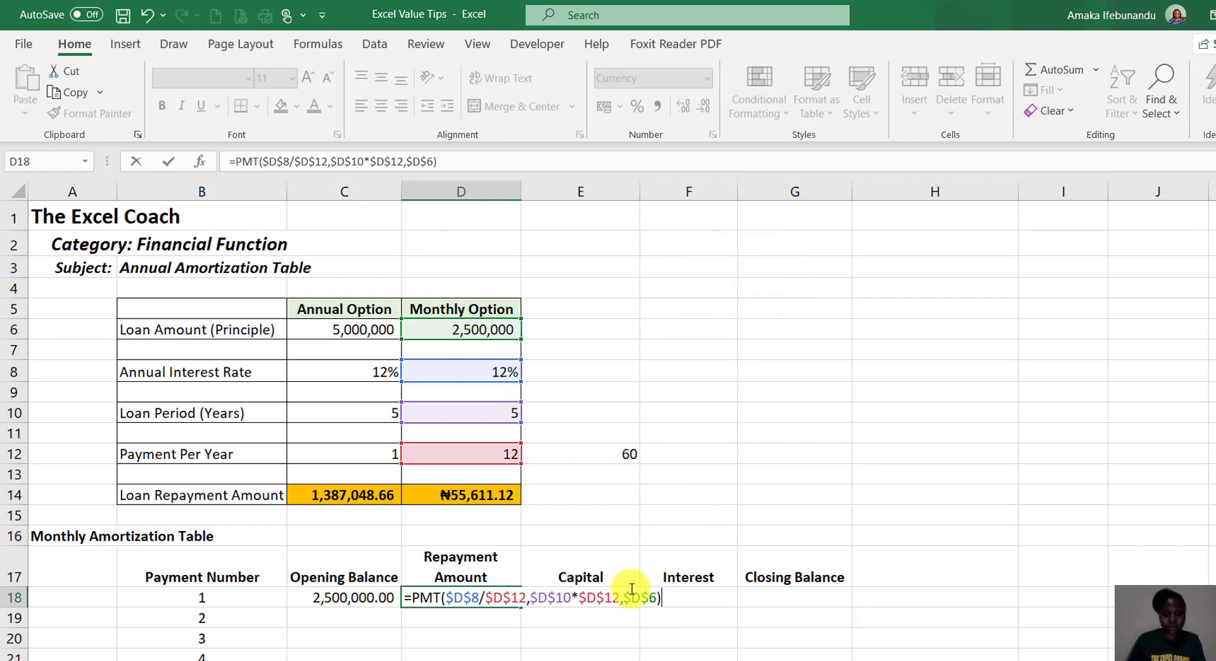
key("Return")
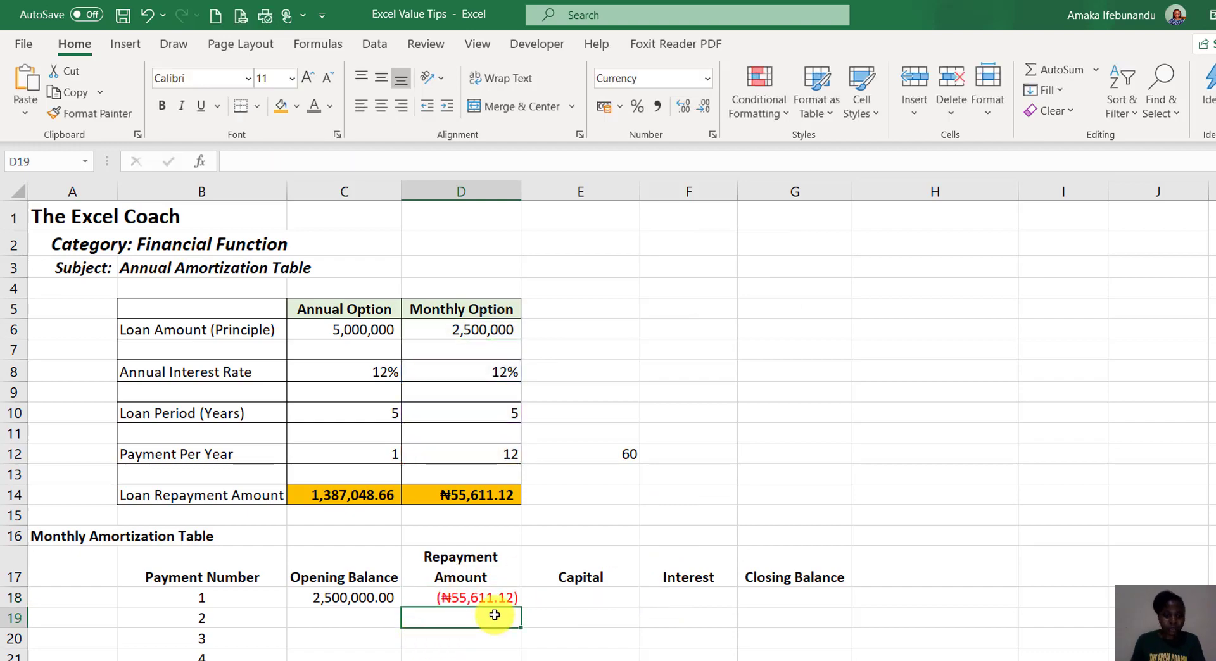
Step: Fill the Repayment Amount formula from D18 down to D77, the row of payment 60
left_click(510, 599)
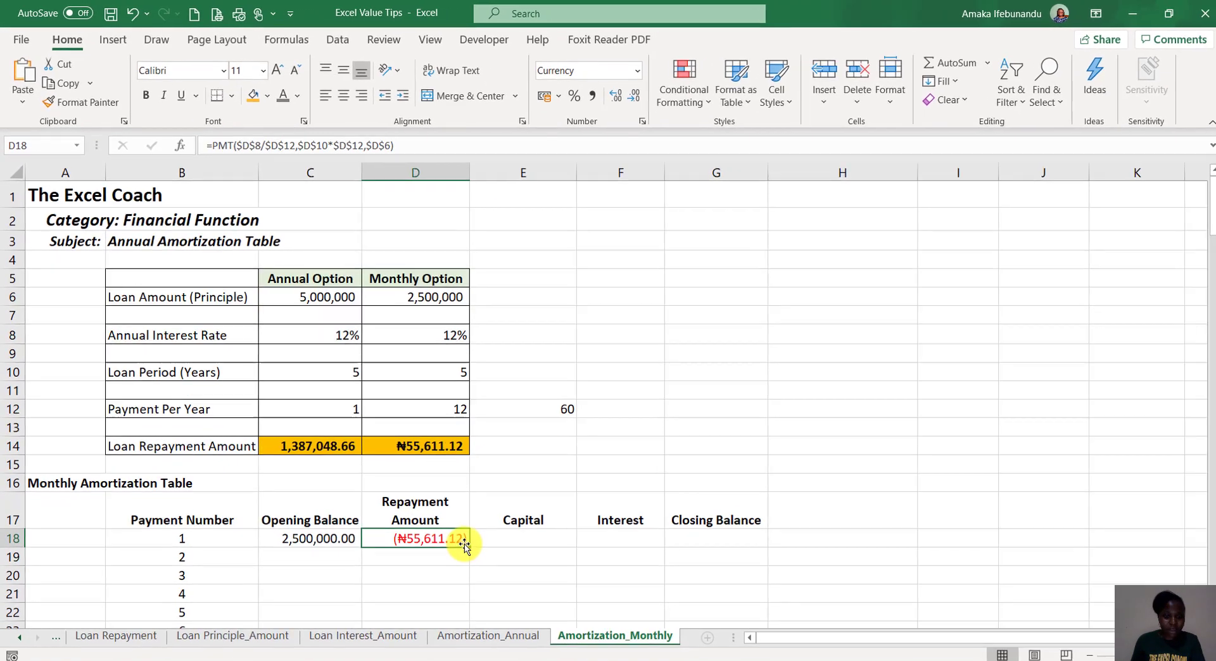
left_click_drag(464, 544, 448, 596)
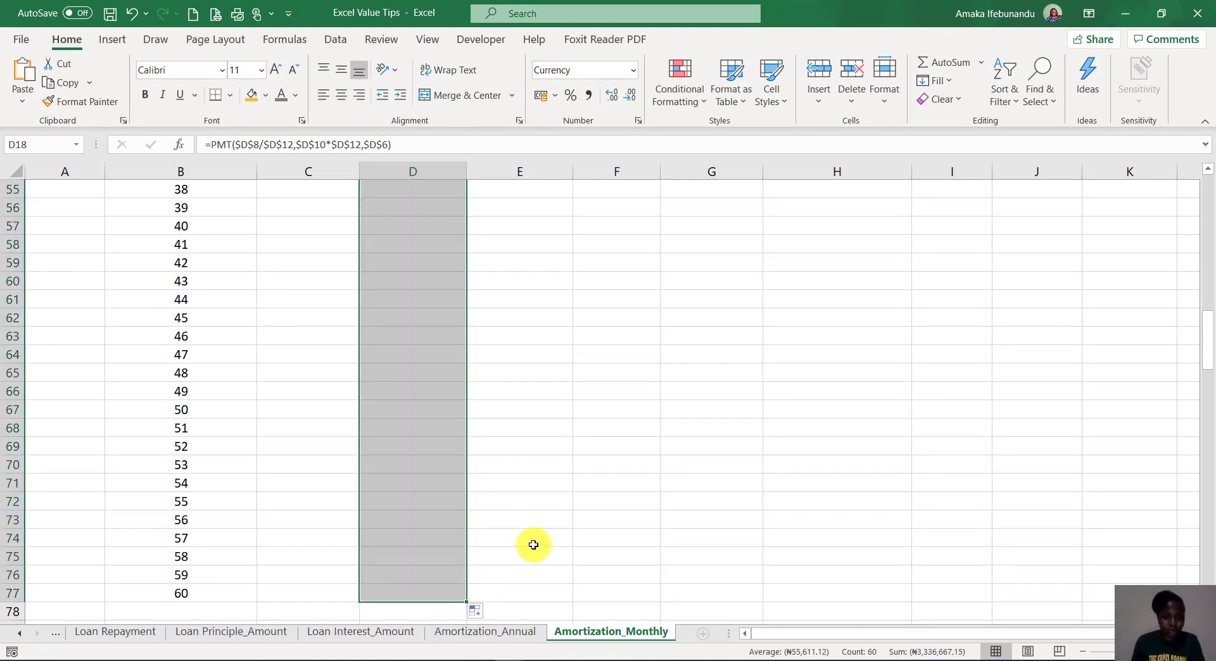
scroll(456, 494, "up", 15)
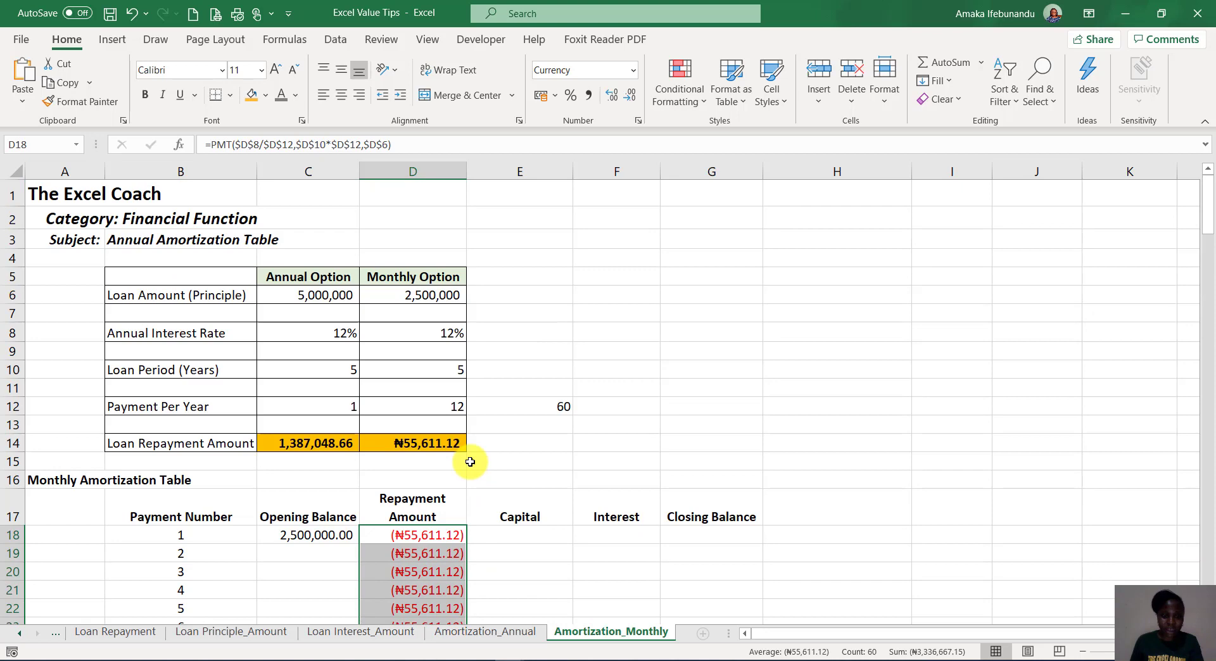
left_click(421, 538)
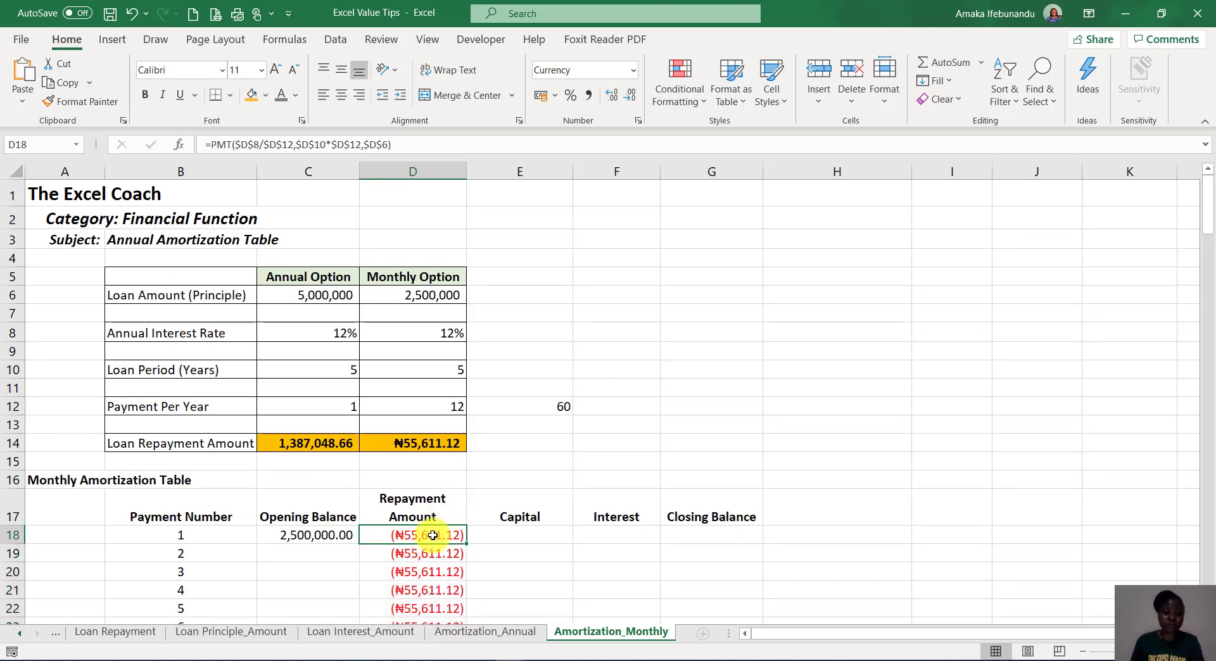
Step: Start a PPMT formula in the first Capital cell, E18, with the absolute rate $D$8/$D$12
left_click(532, 533)
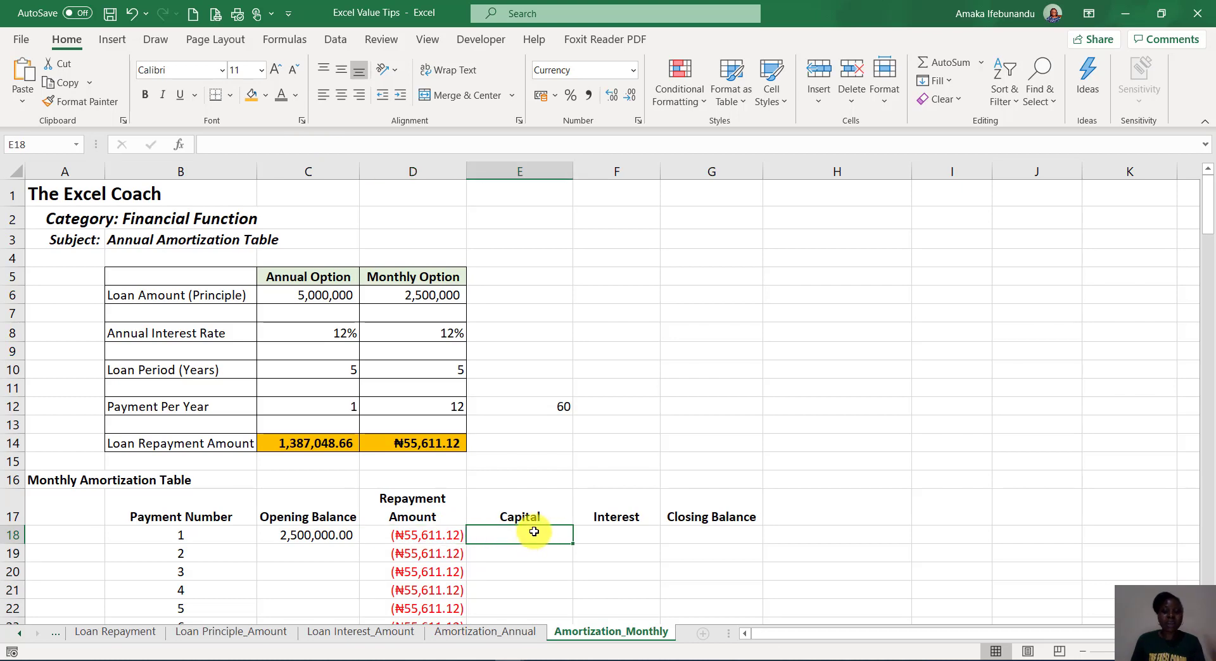
type("=")
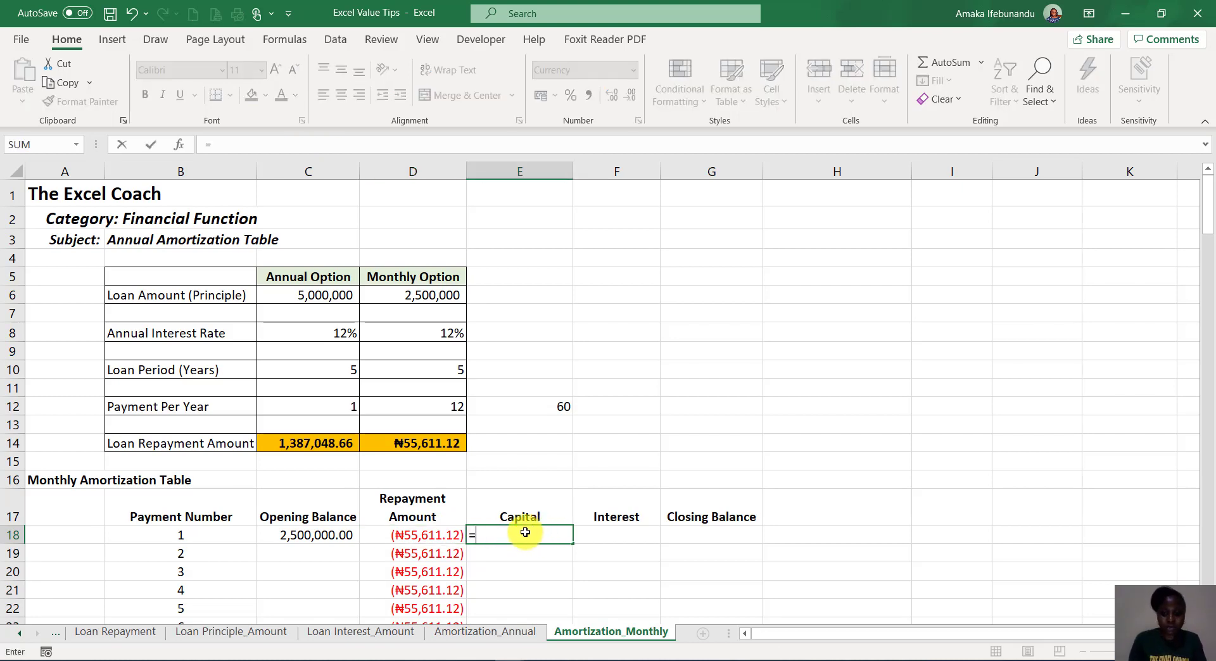
type("ppmt")
key("Tab")
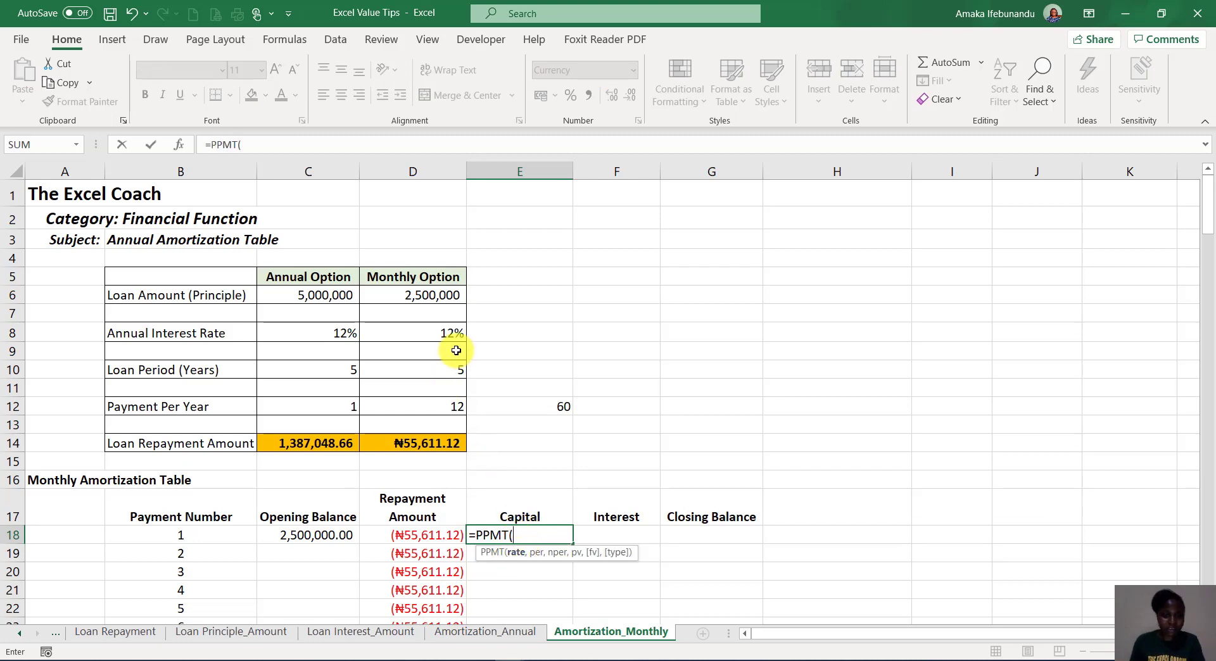
left_click(447, 331)
type("/")
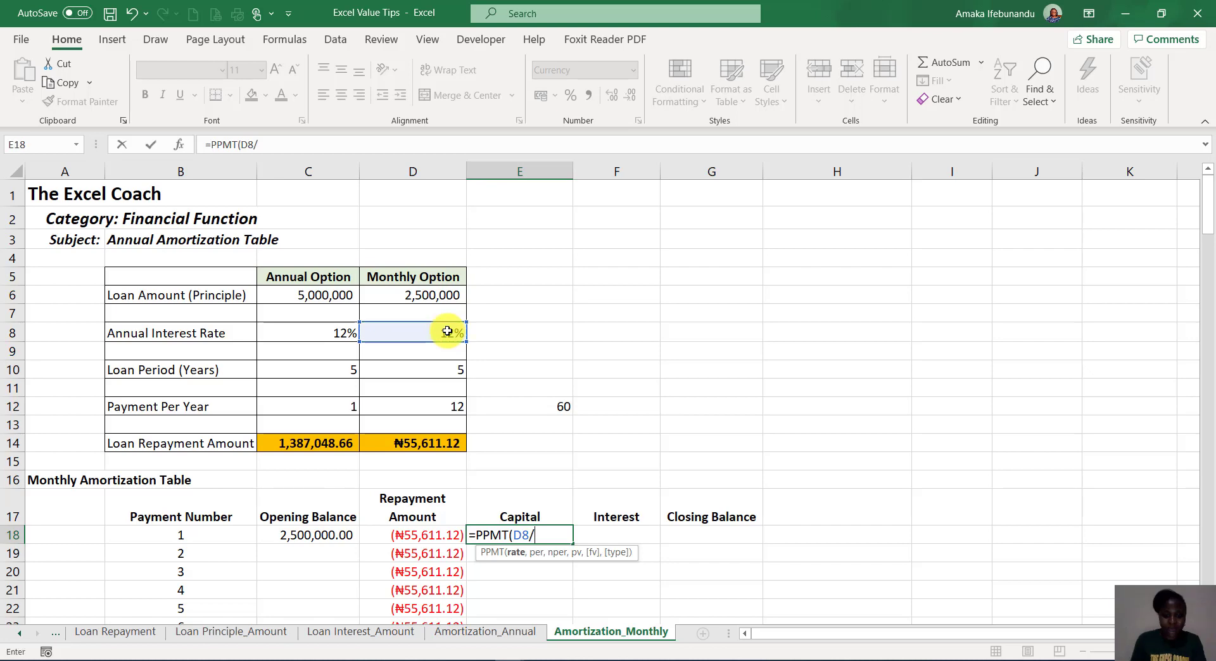
left_click(407, 409)
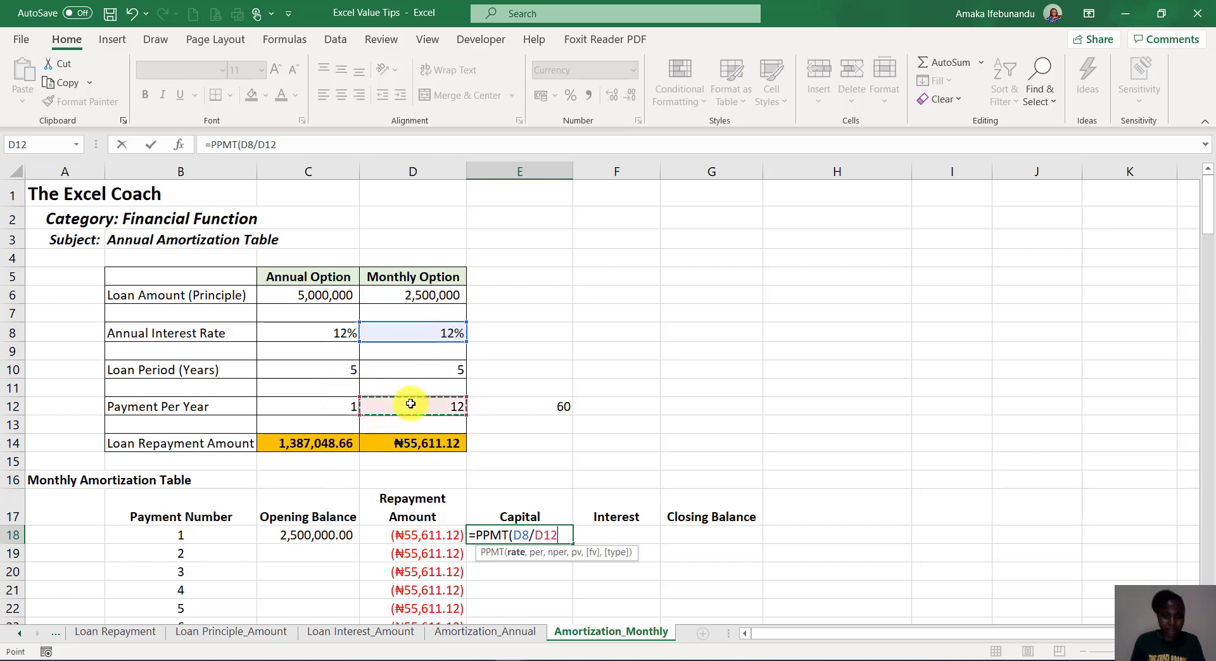
left_click_drag(557, 535, 521, 535)
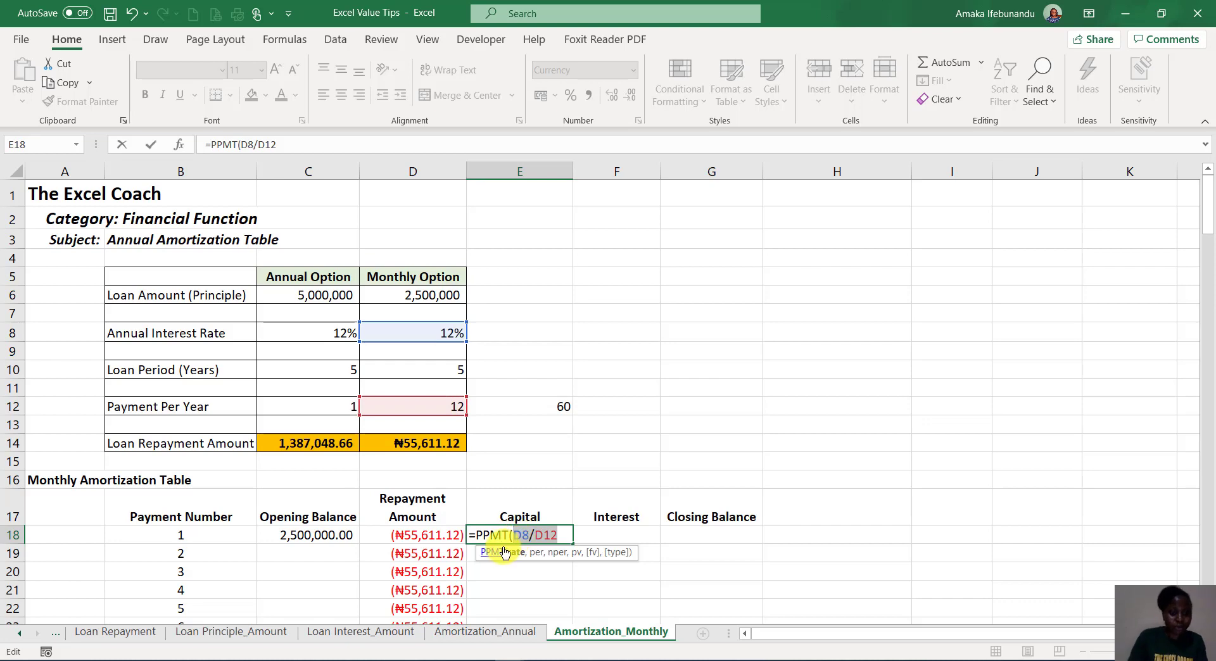
key("F4")
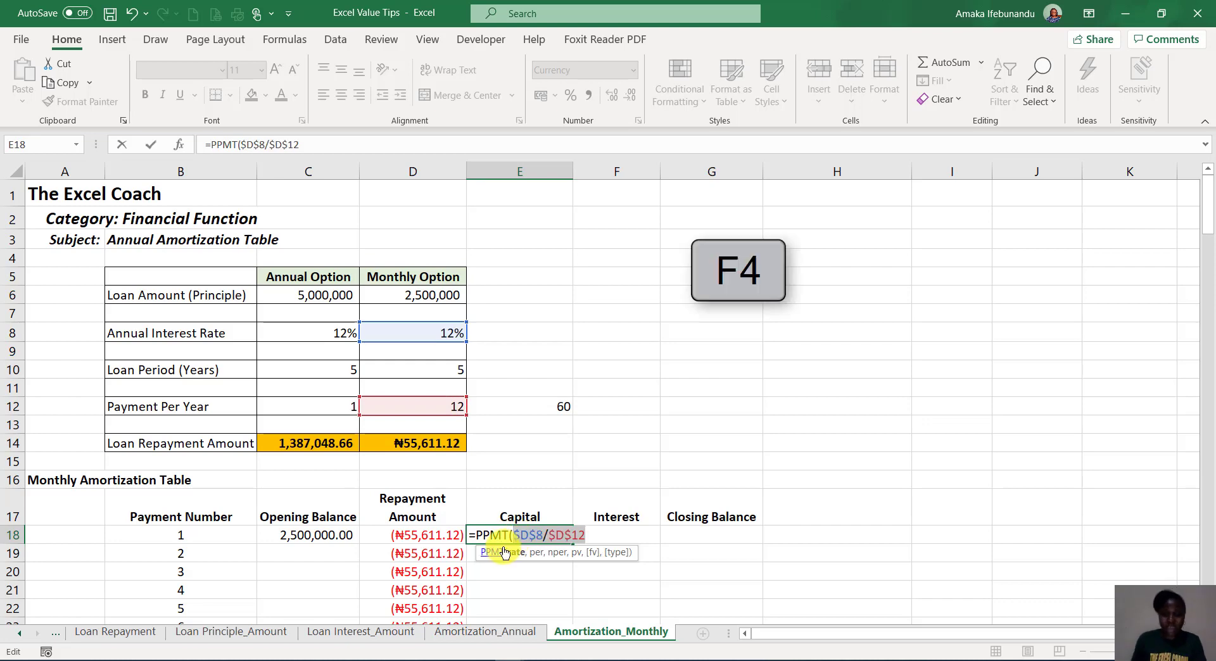
left_click(591, 534)
type(",")
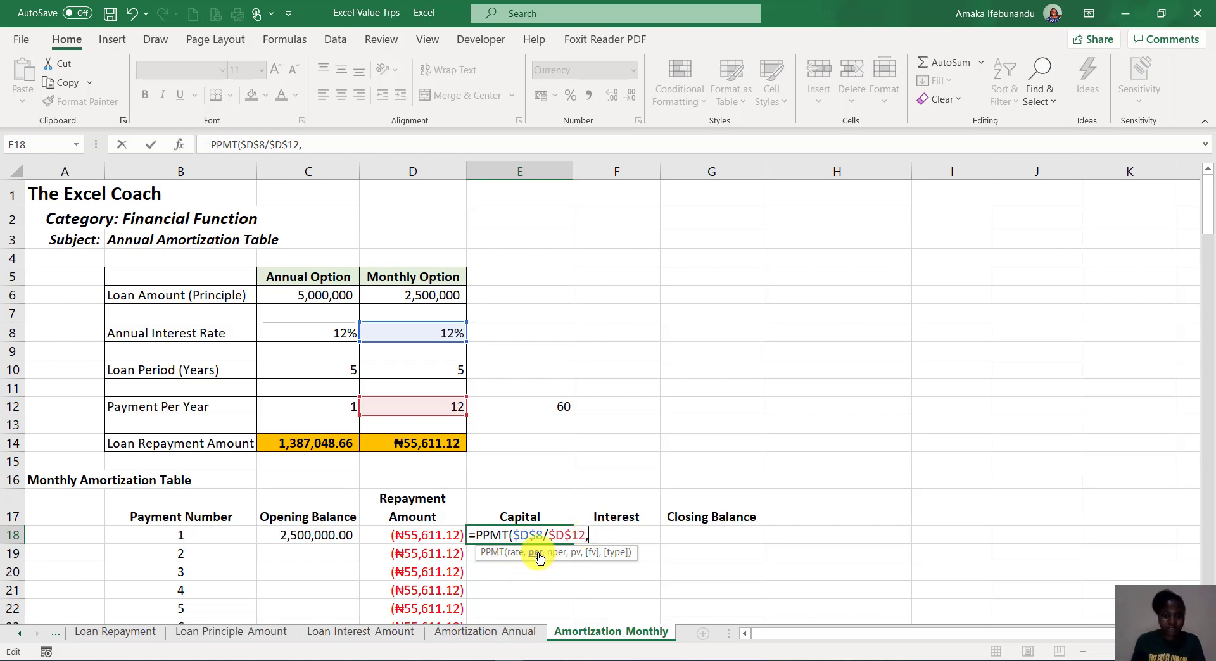
Step: Add payment number B18 as the period and $D$10*$D$12 as the number of periods to the PPMT formula in E18
left_click(199, 539)
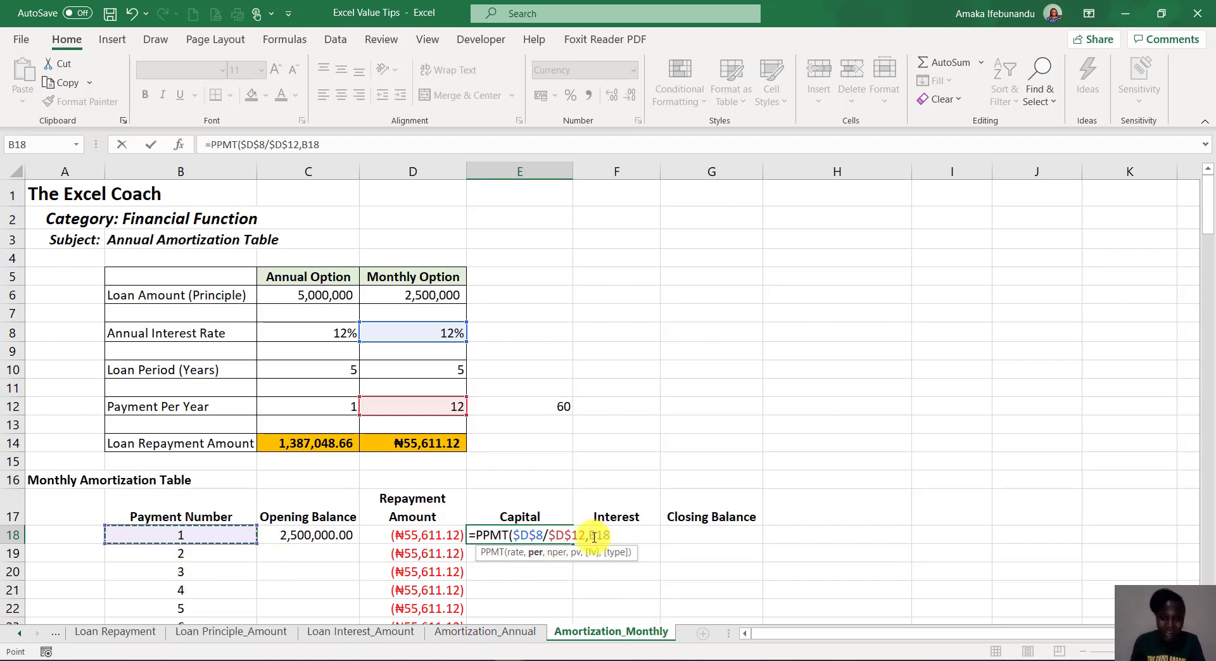
type(",")
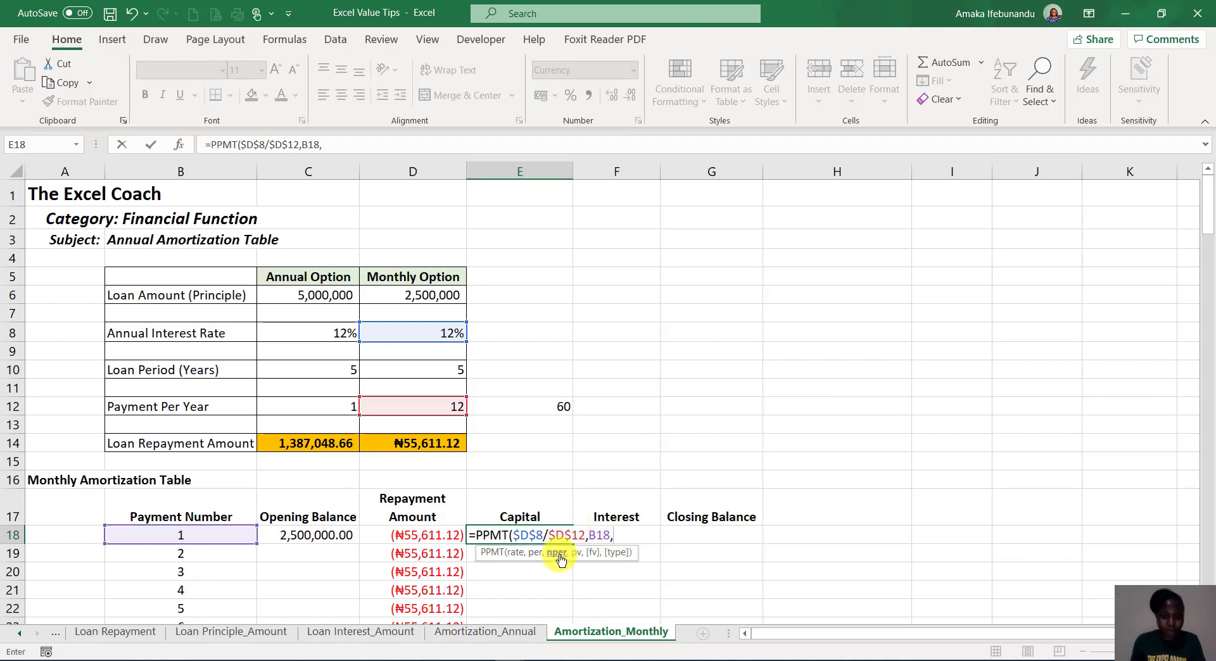
left_click(424, 370)
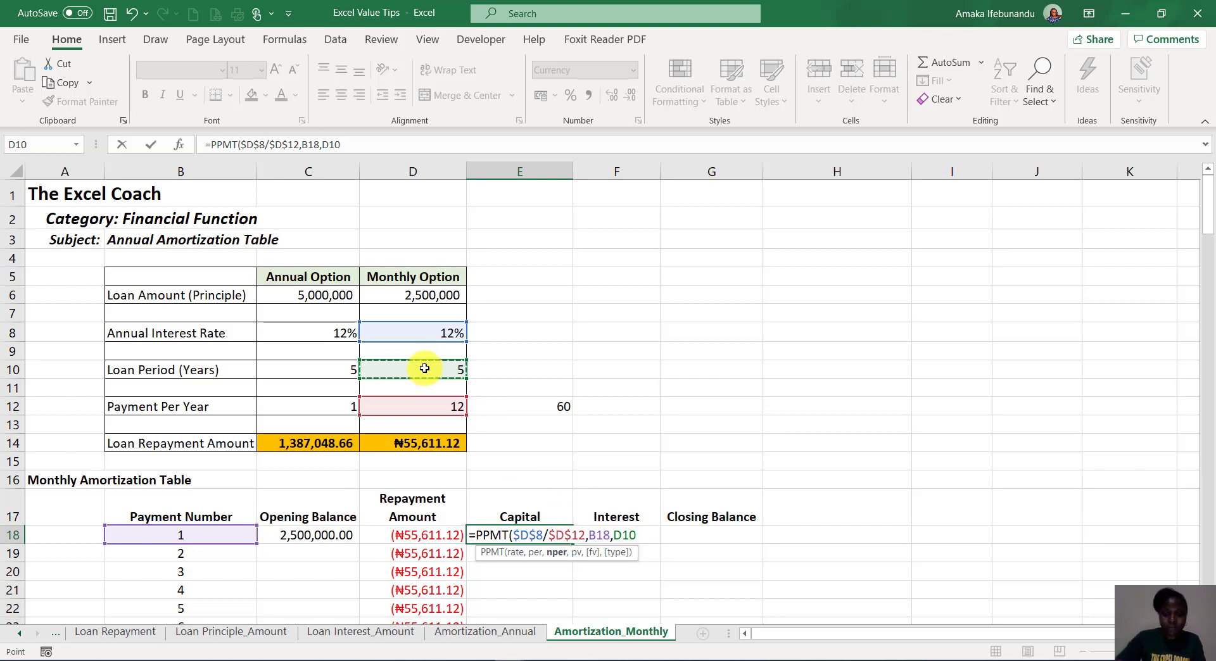
type("*")
left_click(399, 405)
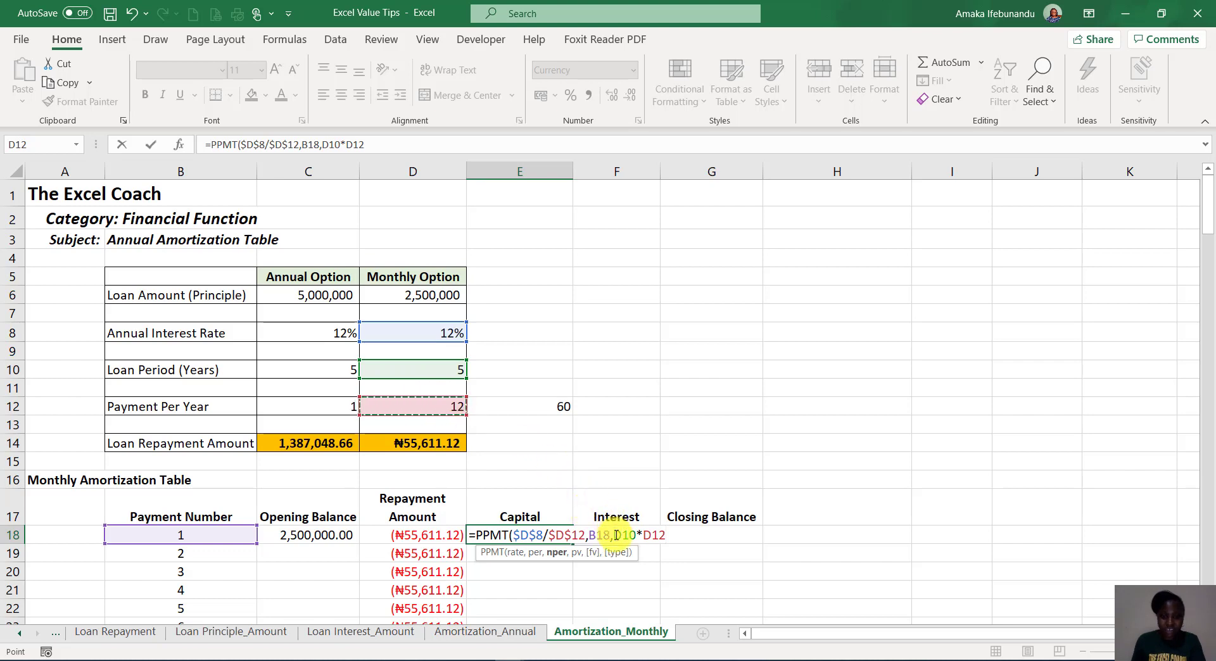
left_click_drag(613, 536, 664, 536)
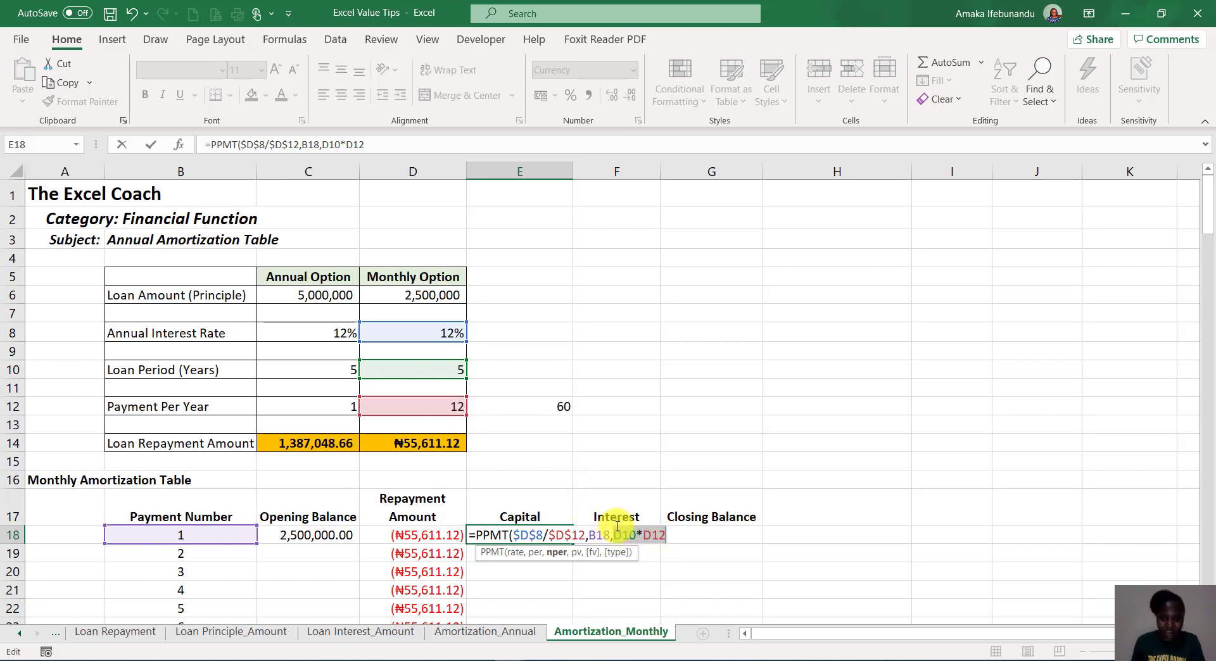
key("F4")
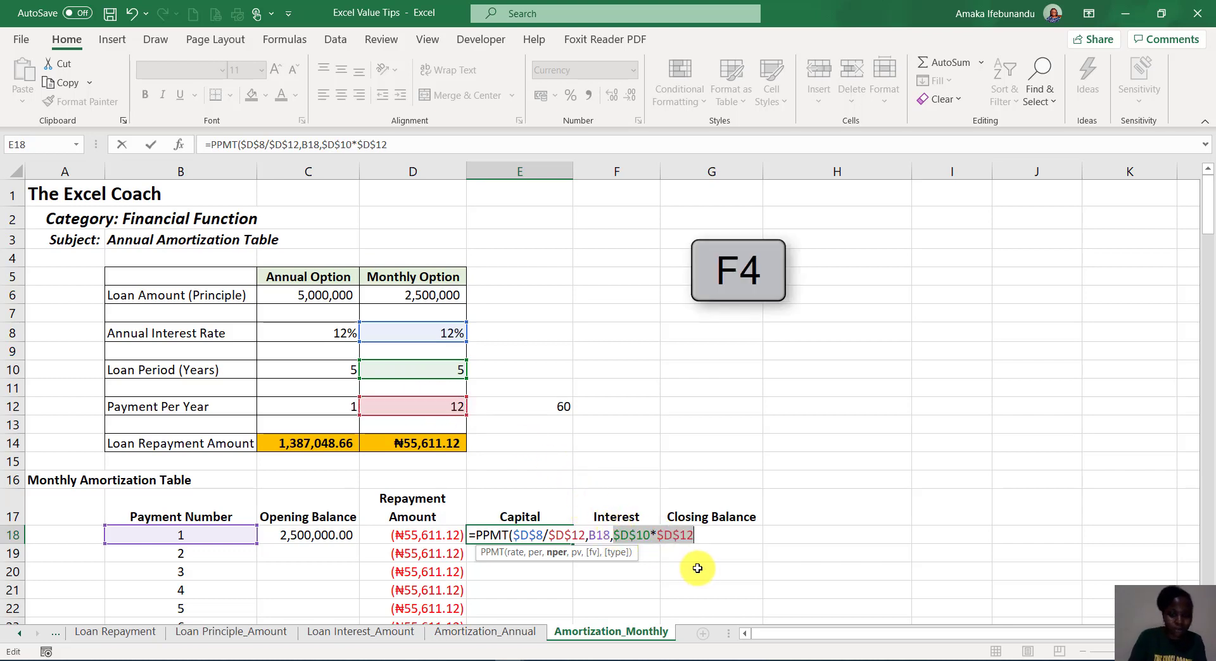
left_click(696, 536)
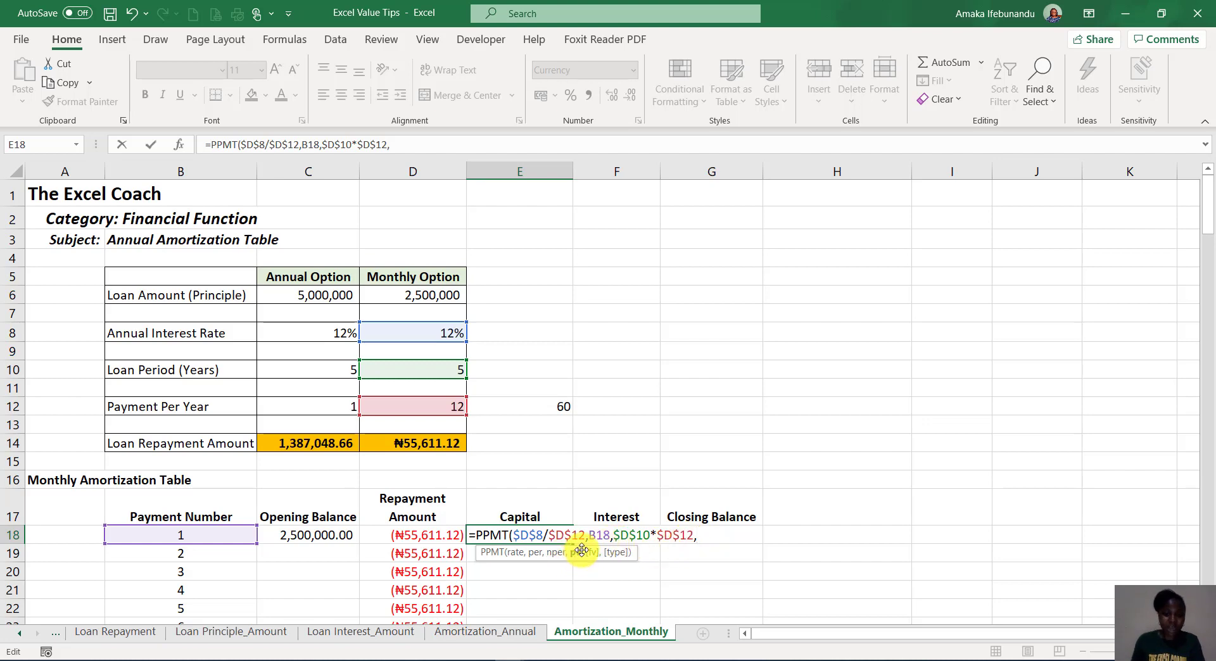
Step: Complete the PPMT formula in E18 with the absolute loan amount $D$6 as the present value
left_click(440, 294)
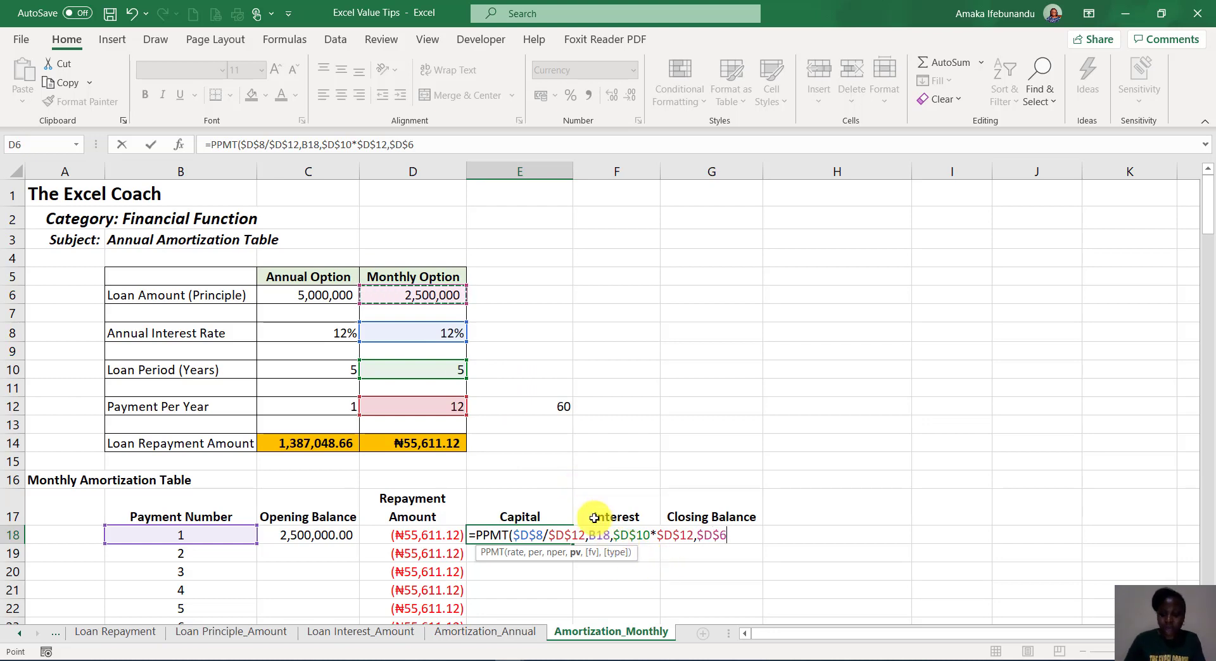
type(")")
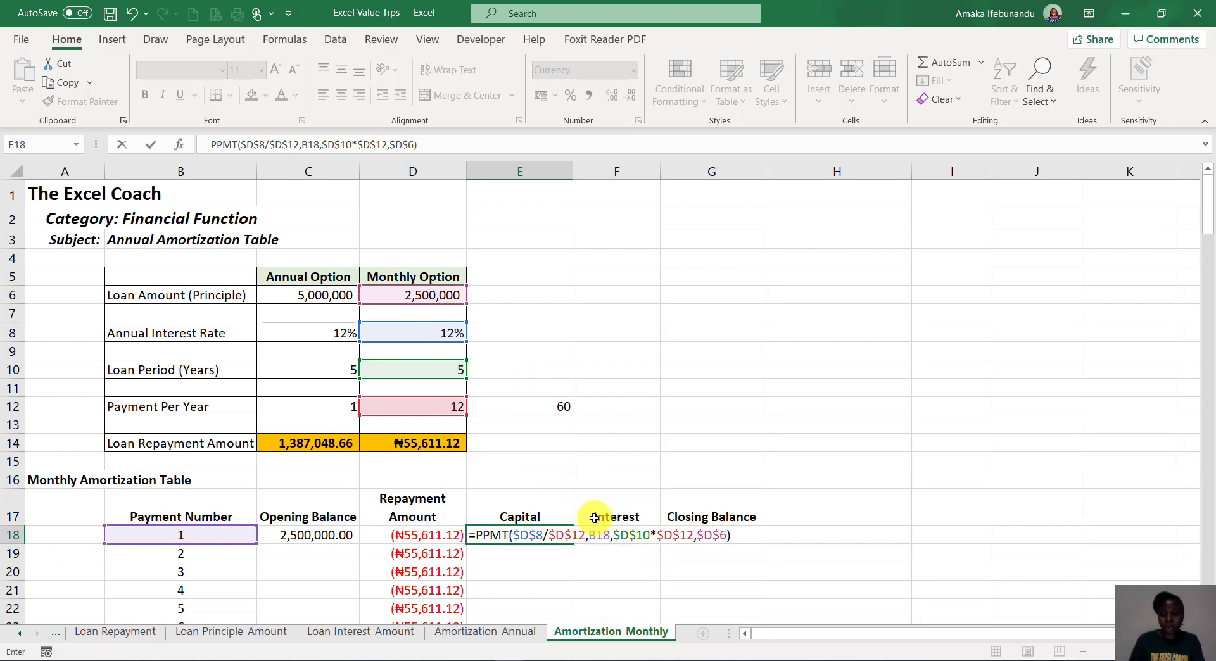
key("Return")
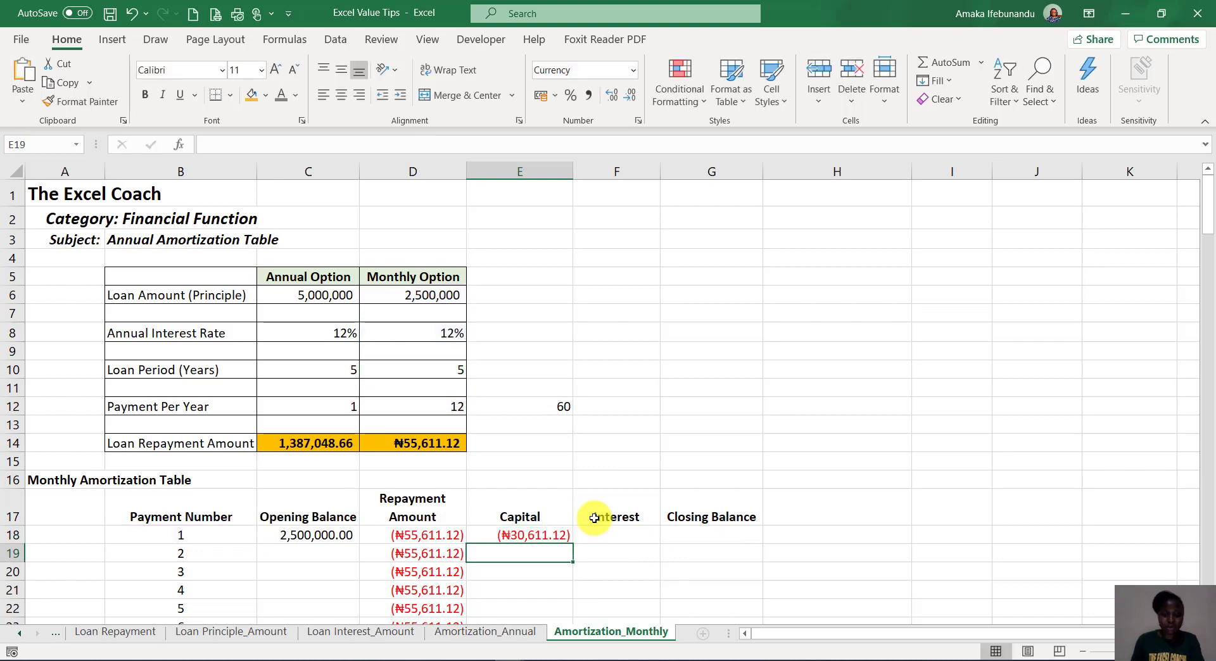
Step: Fill the Capital formula from E18 down to E77, the row of payment 60
left_click(538, 534)
left_click_drag(570, 546, 539, 564)
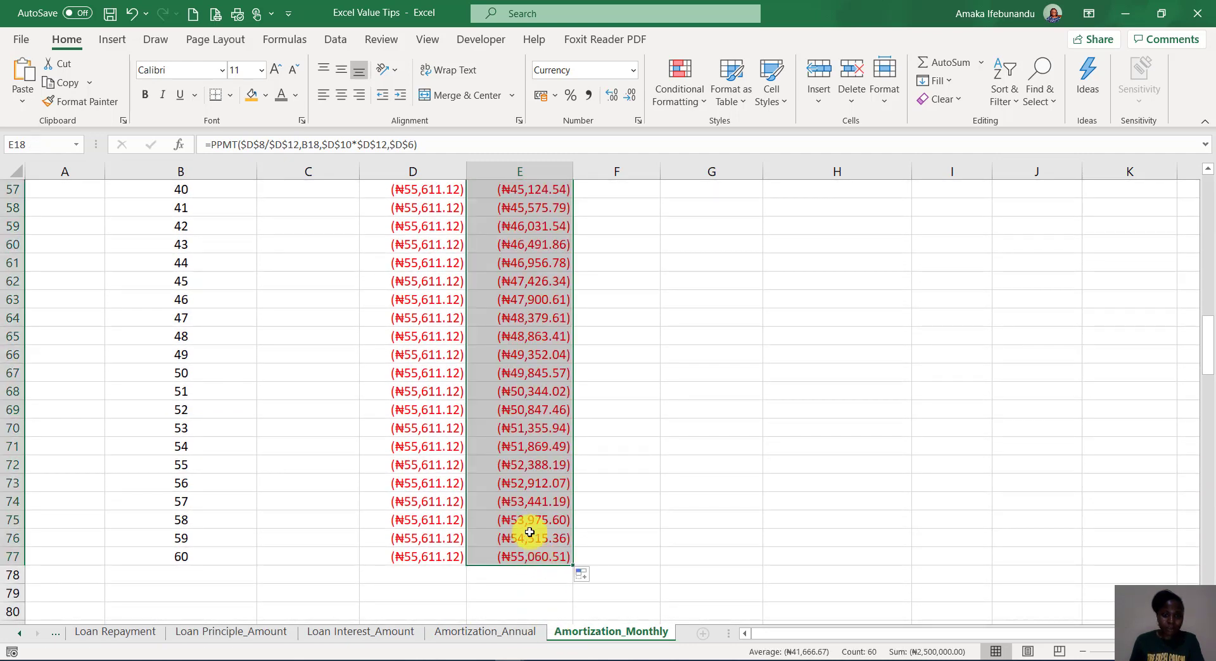
scroll(539, 450, "up", 1)
scroll(539, 450, "up", 14)
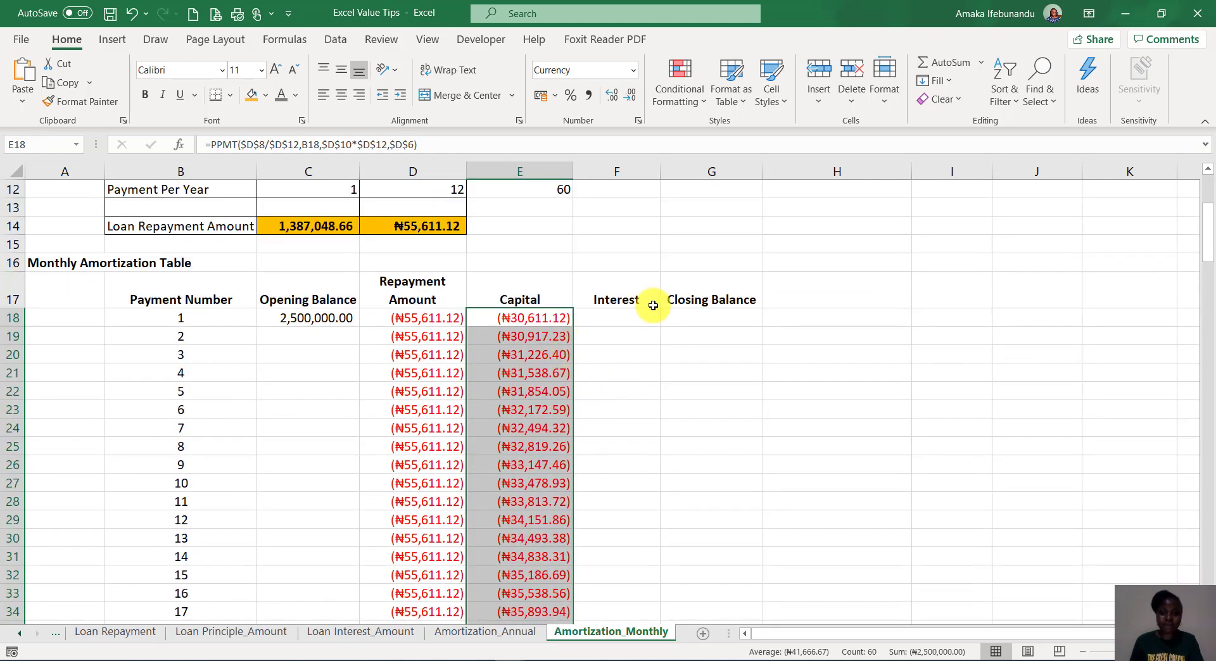
Step: Start an IPMT formula in the first Interest cell, F18, with the absolute rate $D$8/$D$12
left_click(636, 317)
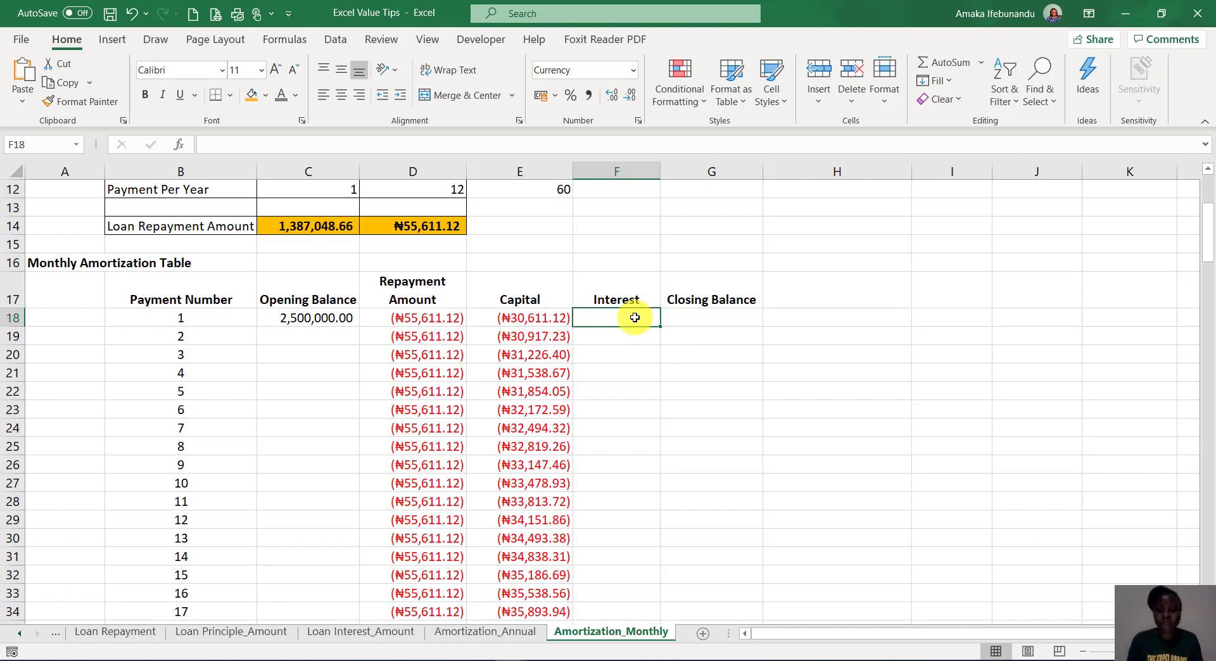
type("=")
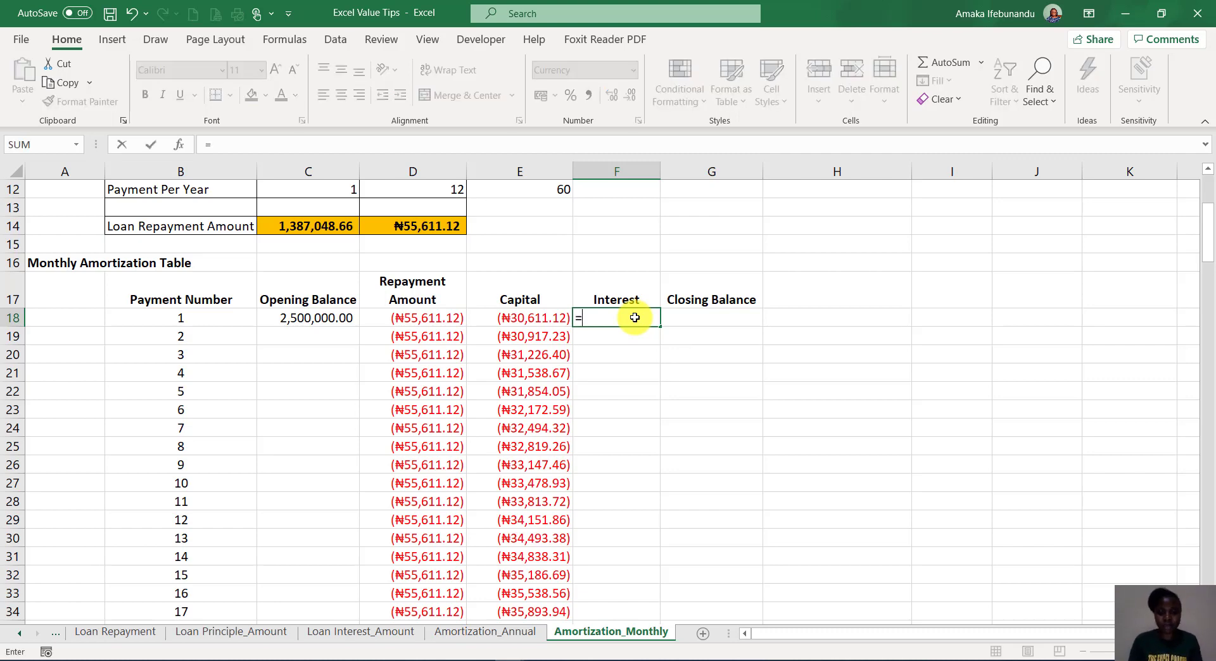
type("ipmt")
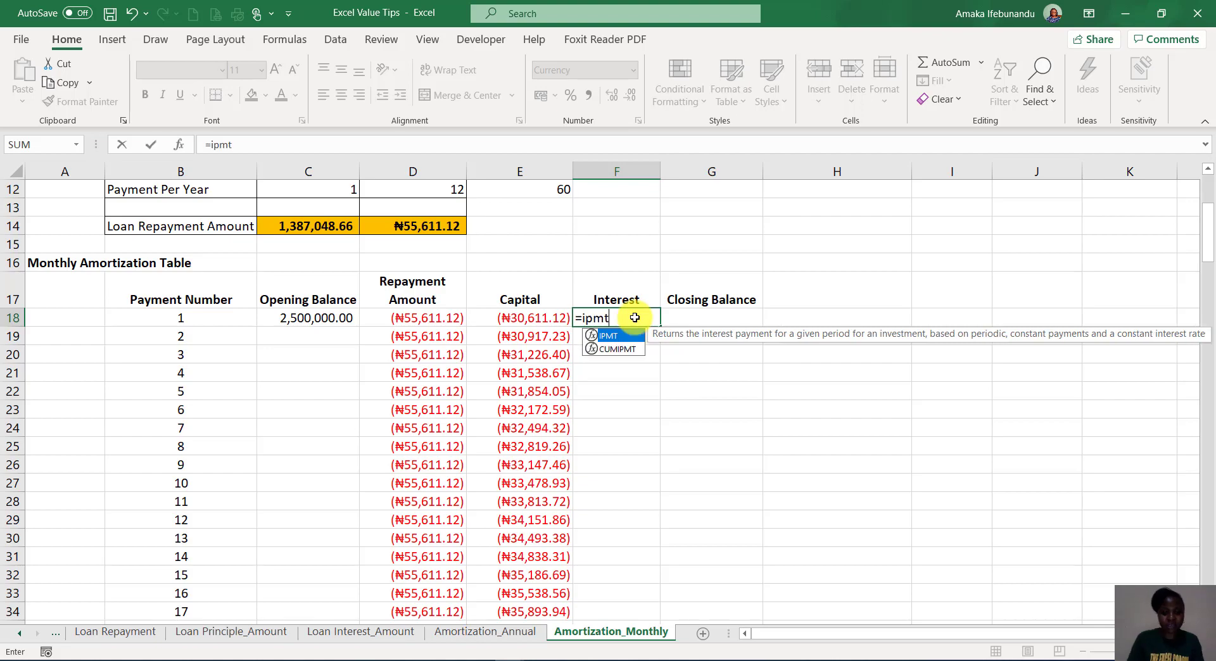
key("Tab")
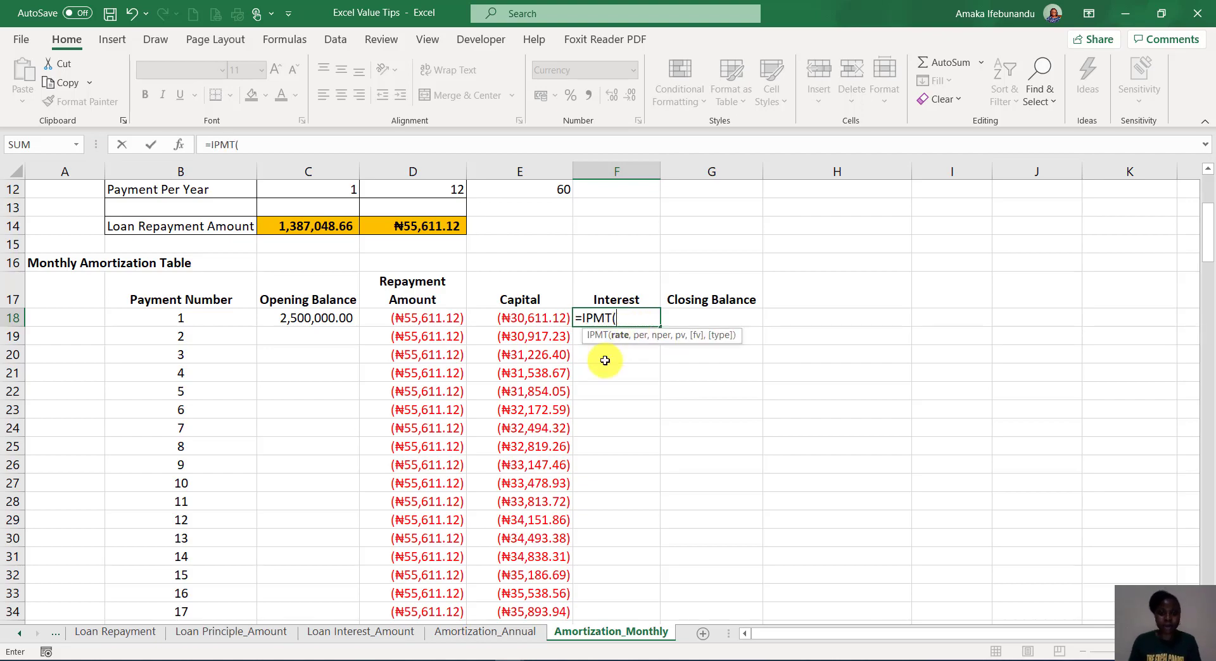
scroll(636, 322, "up", 4)
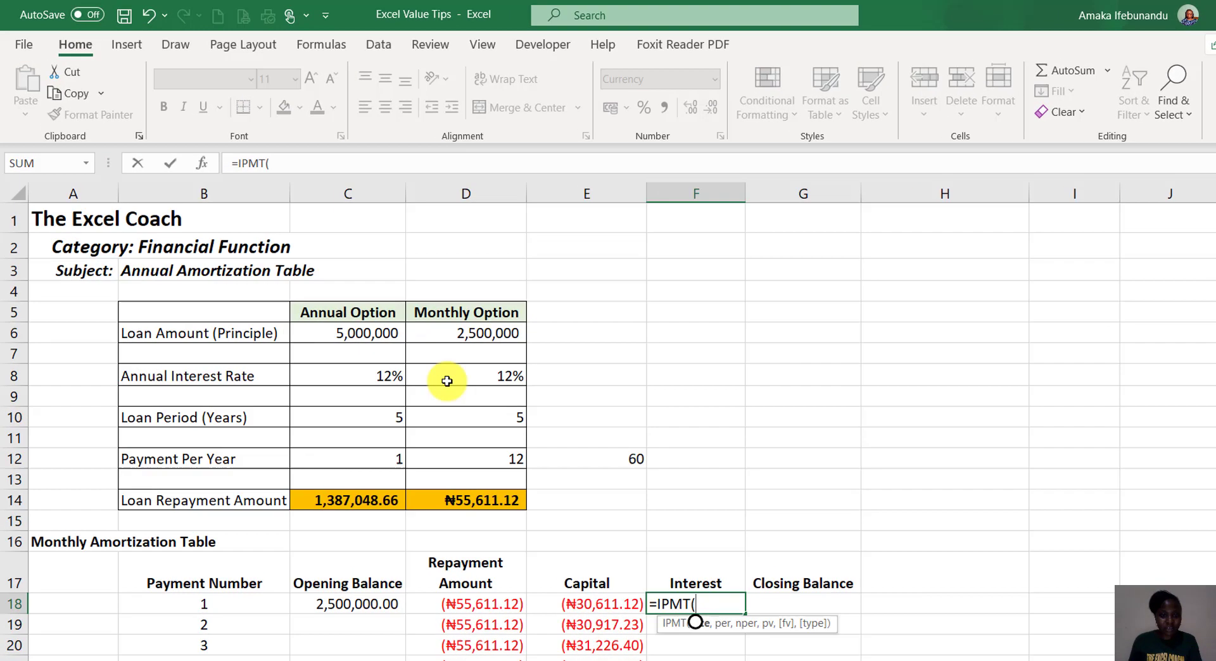
left_click(406, 333)
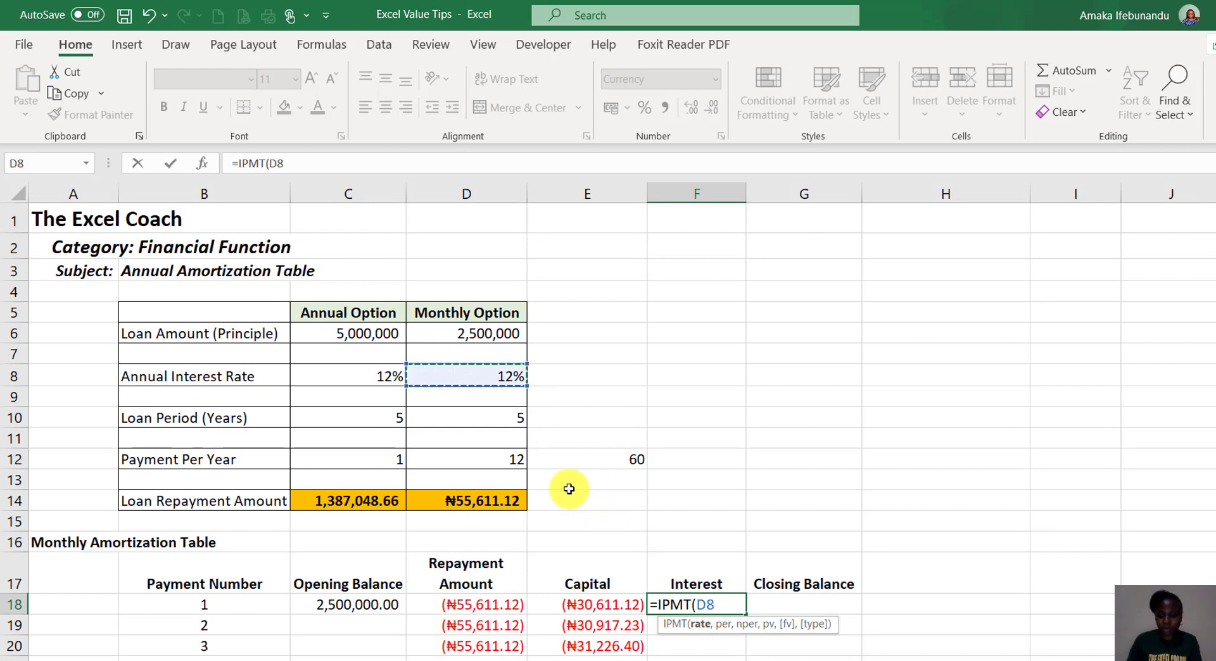
type("/")
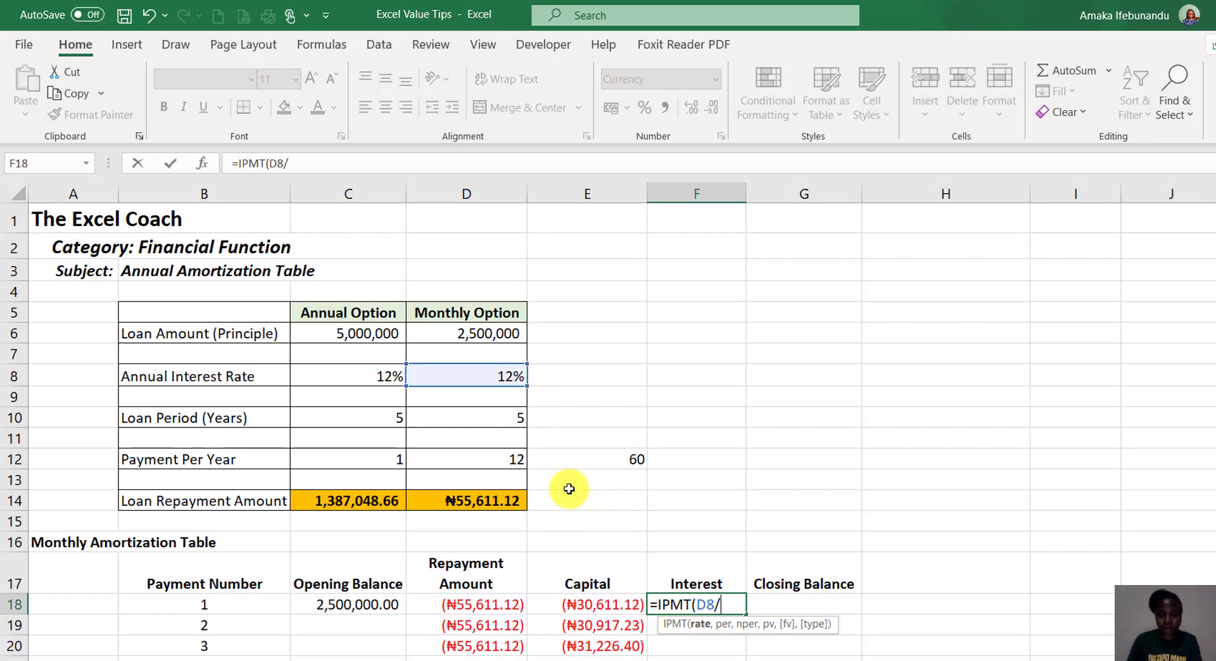
left_click(454, 459)
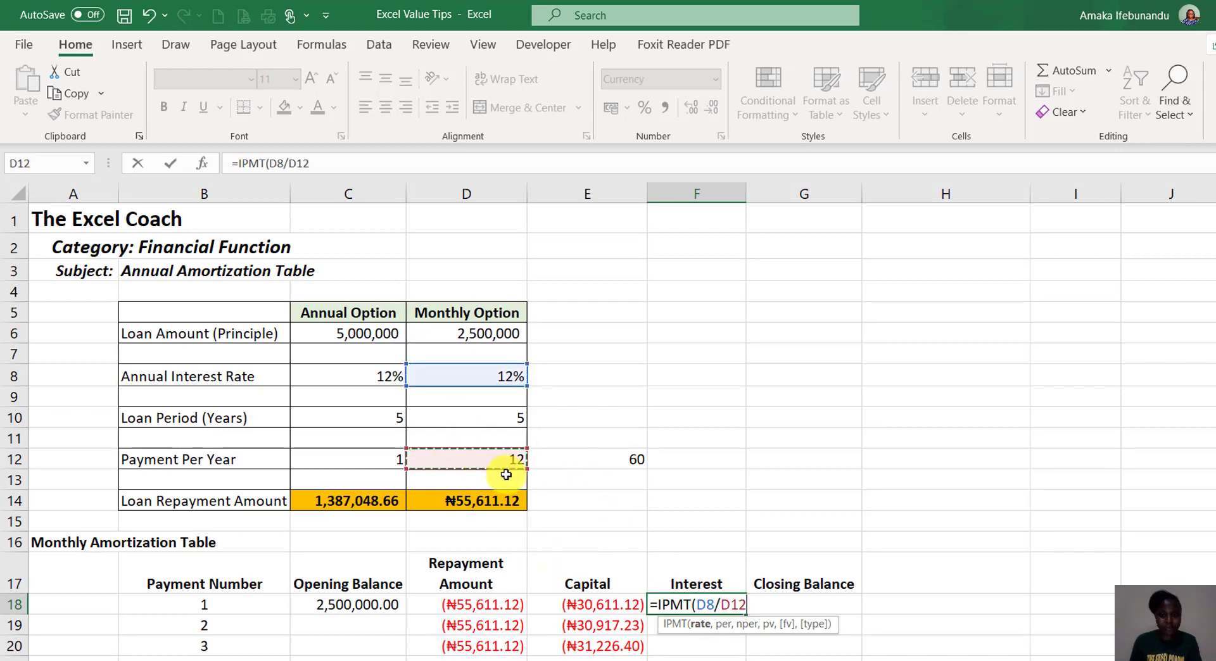
double_click(700, 606)
key("F4")
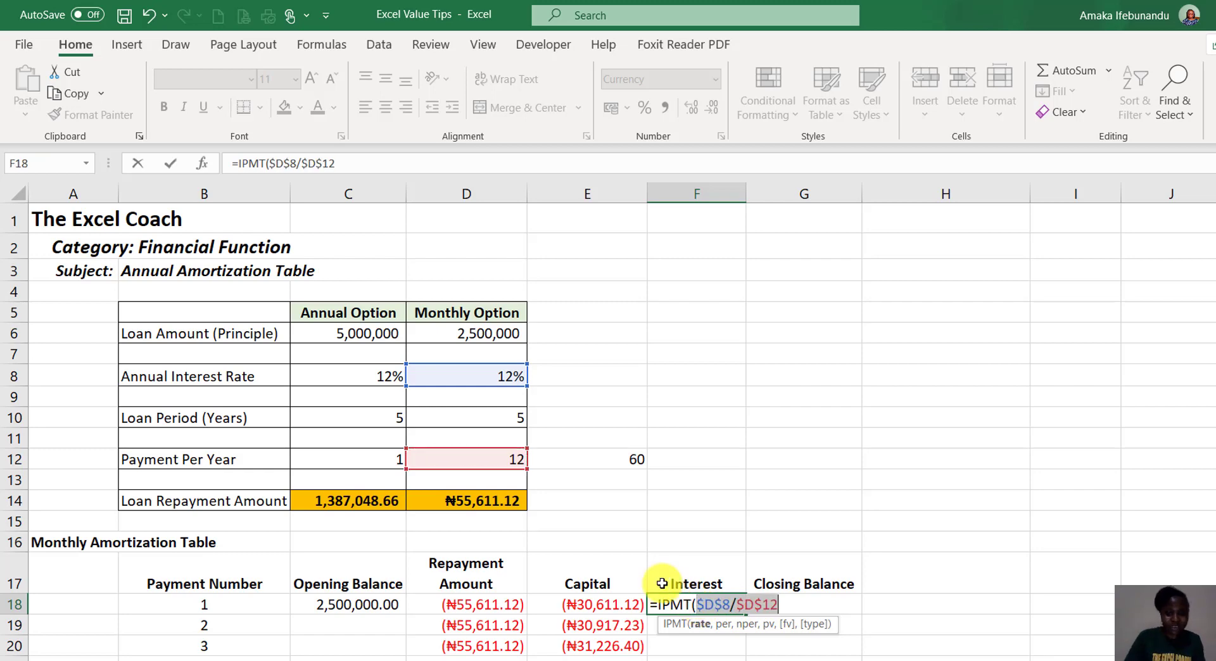
Step: Add payment number B18 as the period and $D$10*$D$12 as the number of periods to the IPMT formula in F18
left_click(773, 599)
type(",")
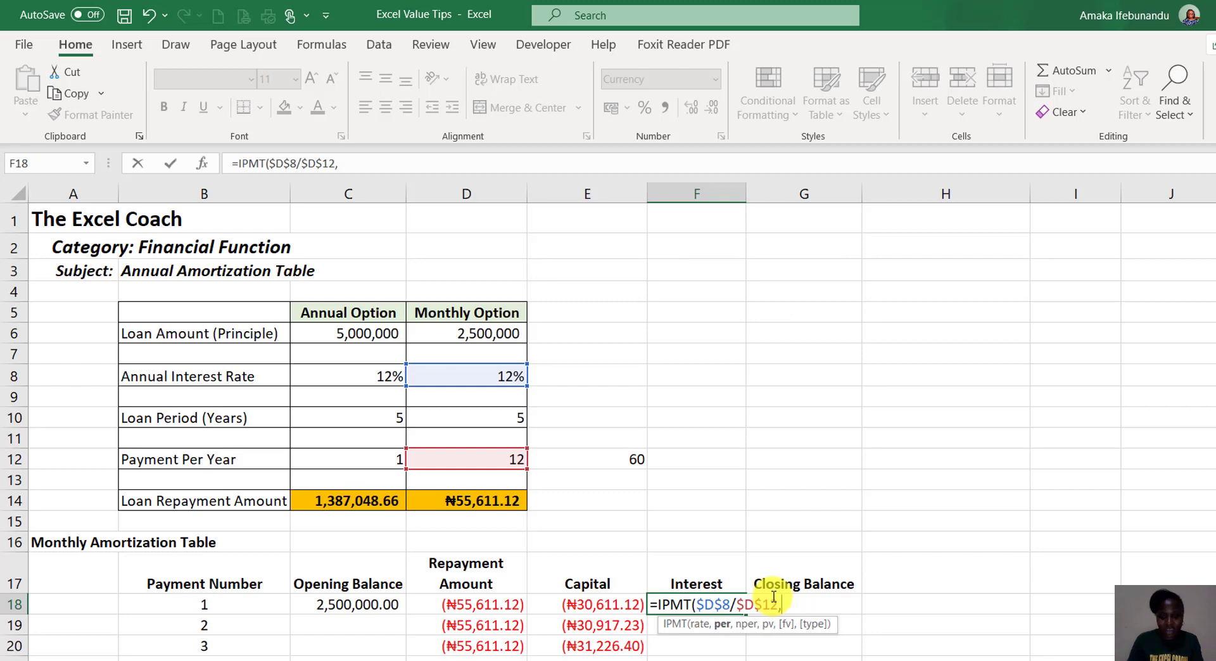
left_click(197, 604)
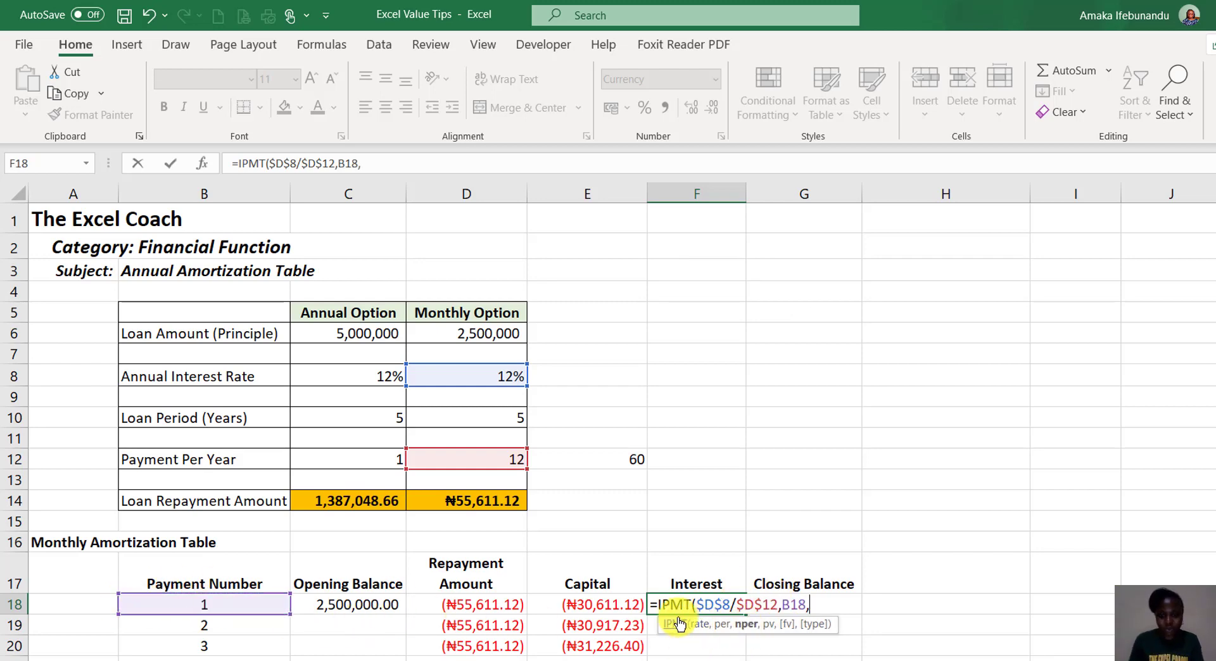
type(",")
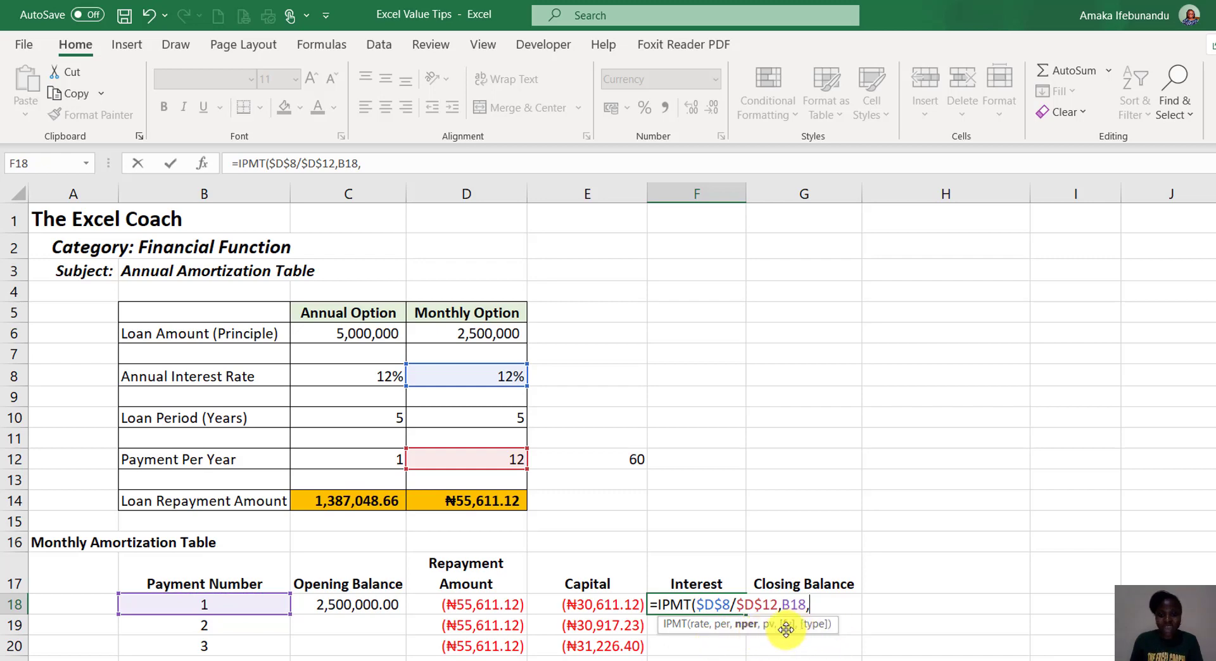
left_click(454, 416)
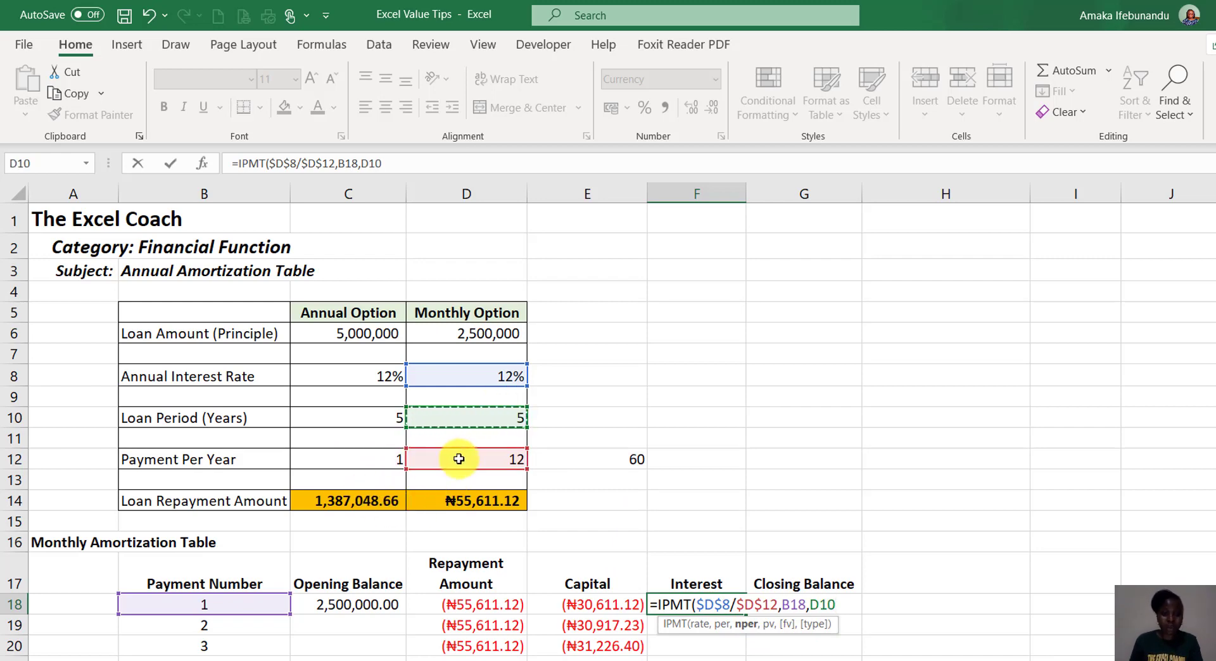
type("*")
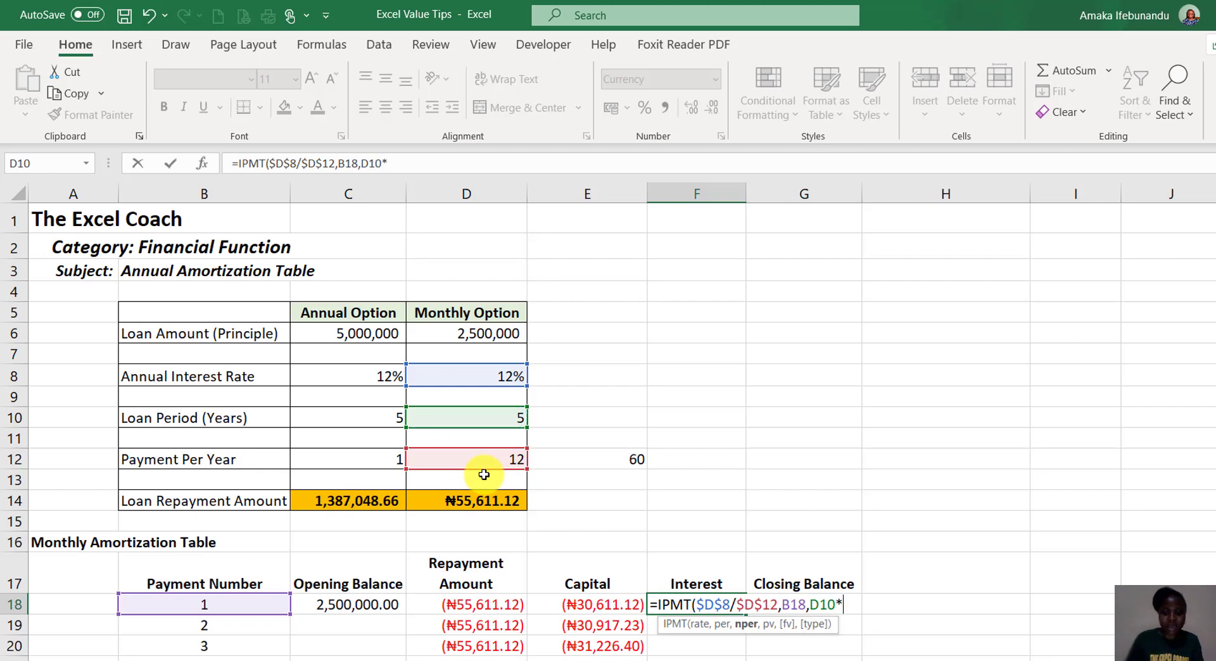
left_click(464, 460)
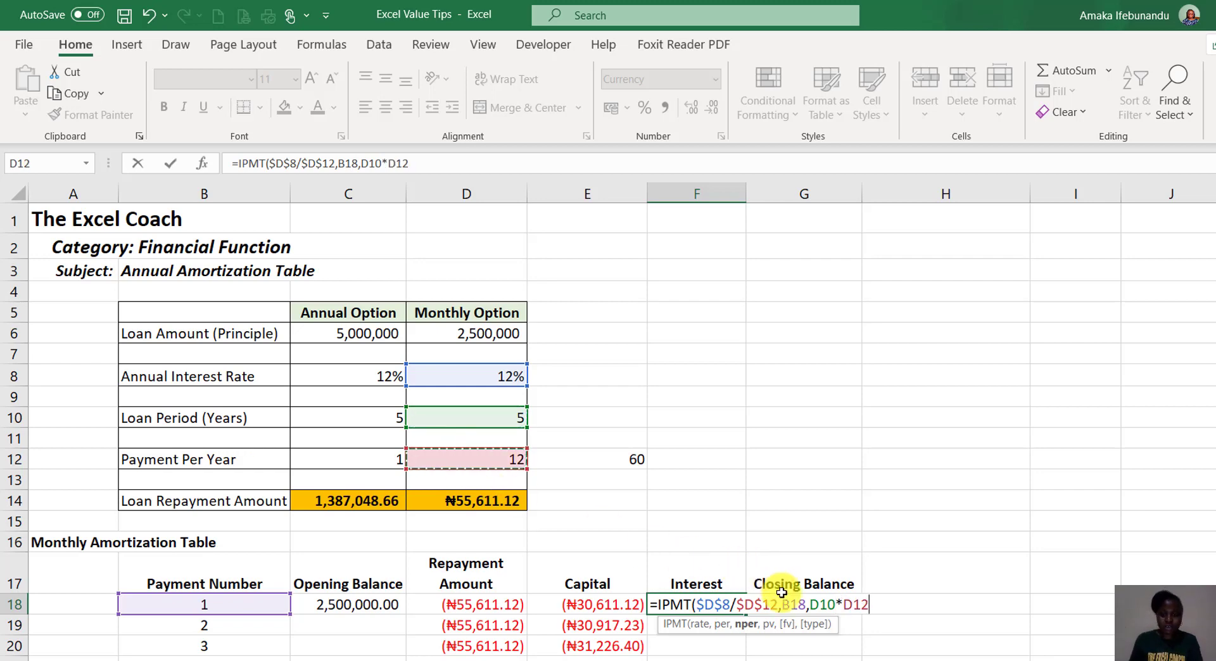
left_click_drag(811, 607, 866, 606)
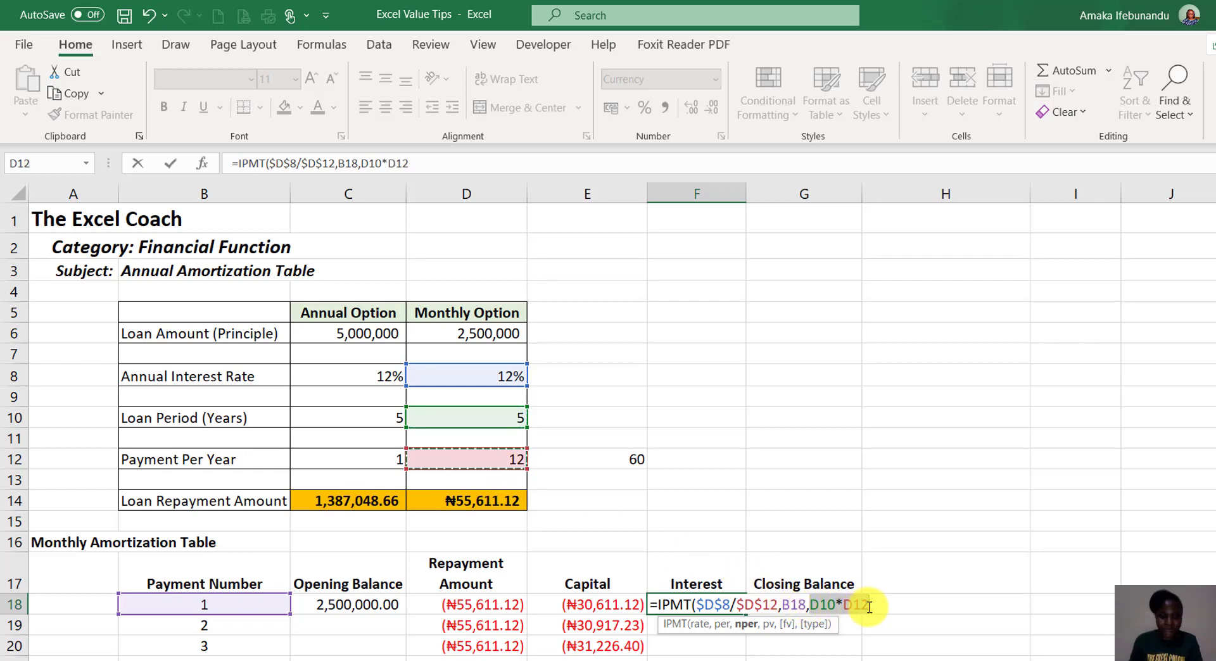
key("F4")
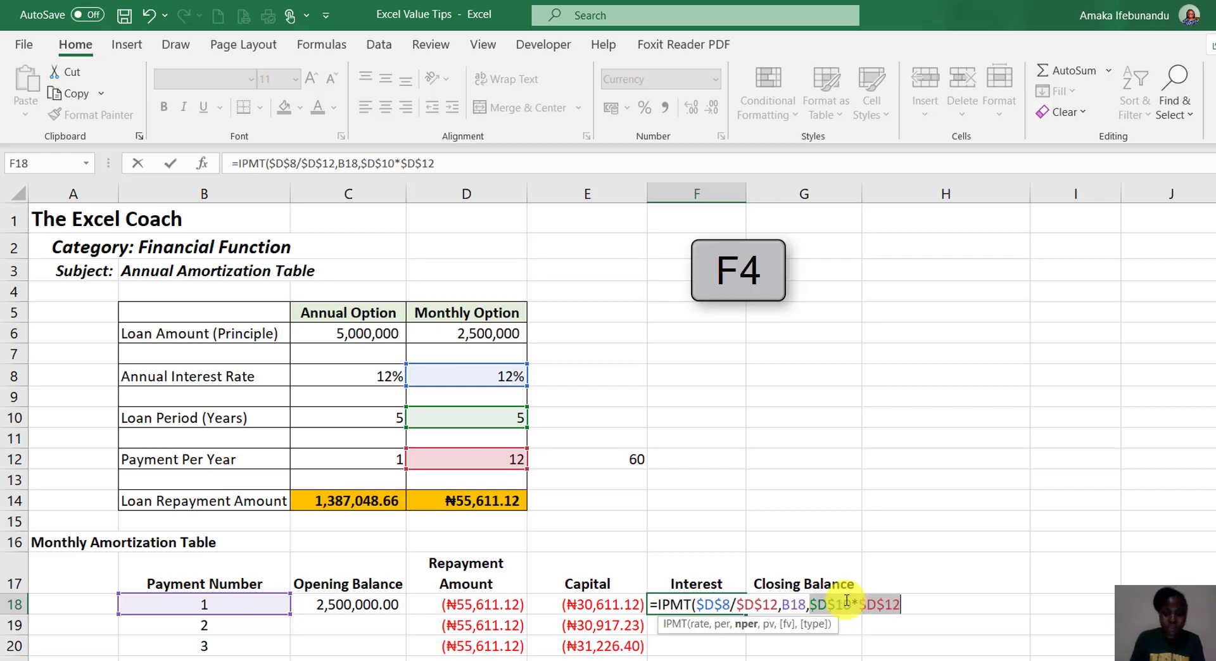
Step: Complete the IPMT formula in F18 with the absolute loan amount $D$6 as present value and fill it down to F77
left_click(904, 603)
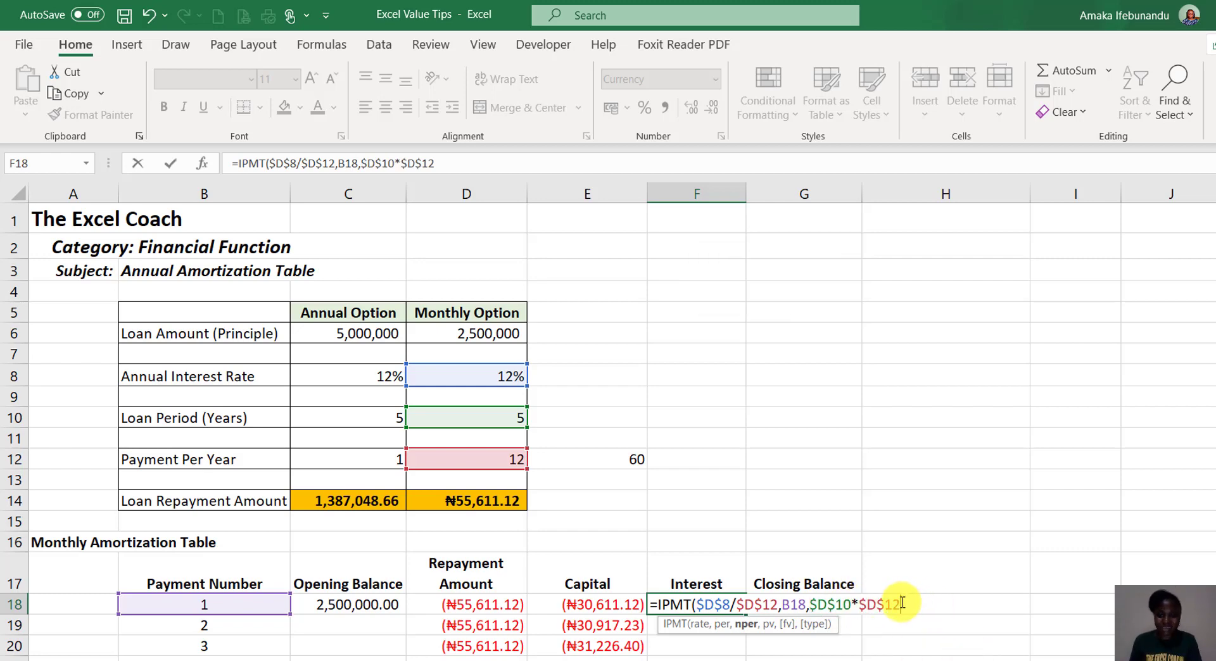
type(",")
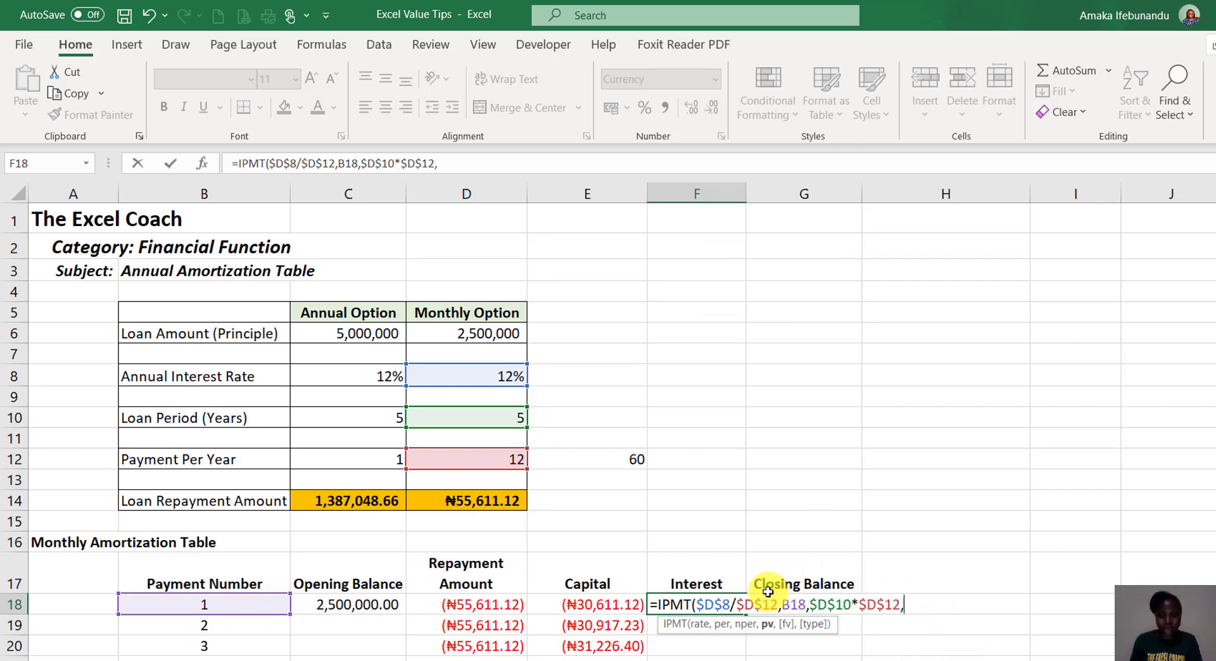
left_click(490, 334)
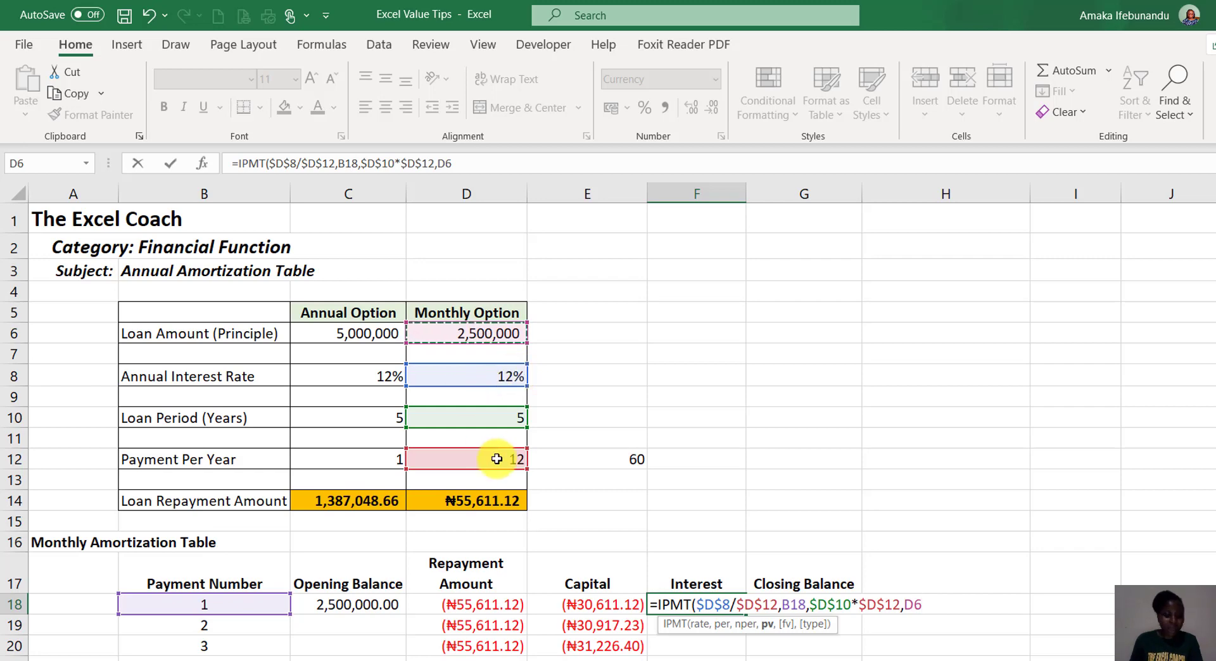
key("F4")
key("F4")
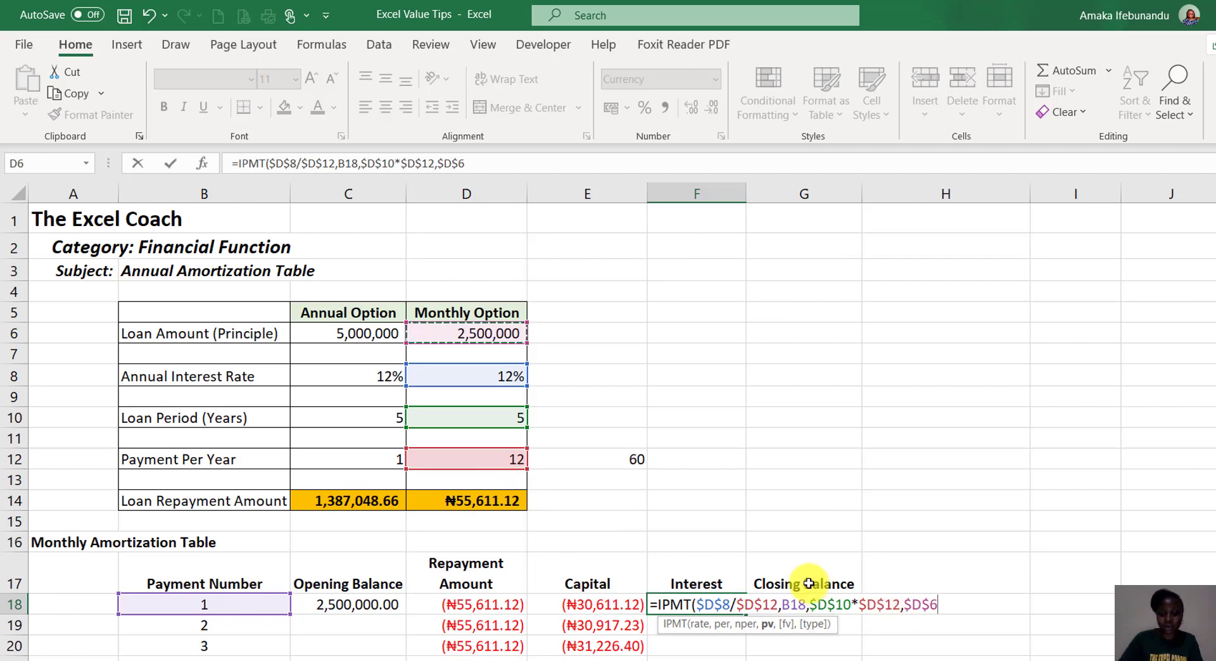
type(")")
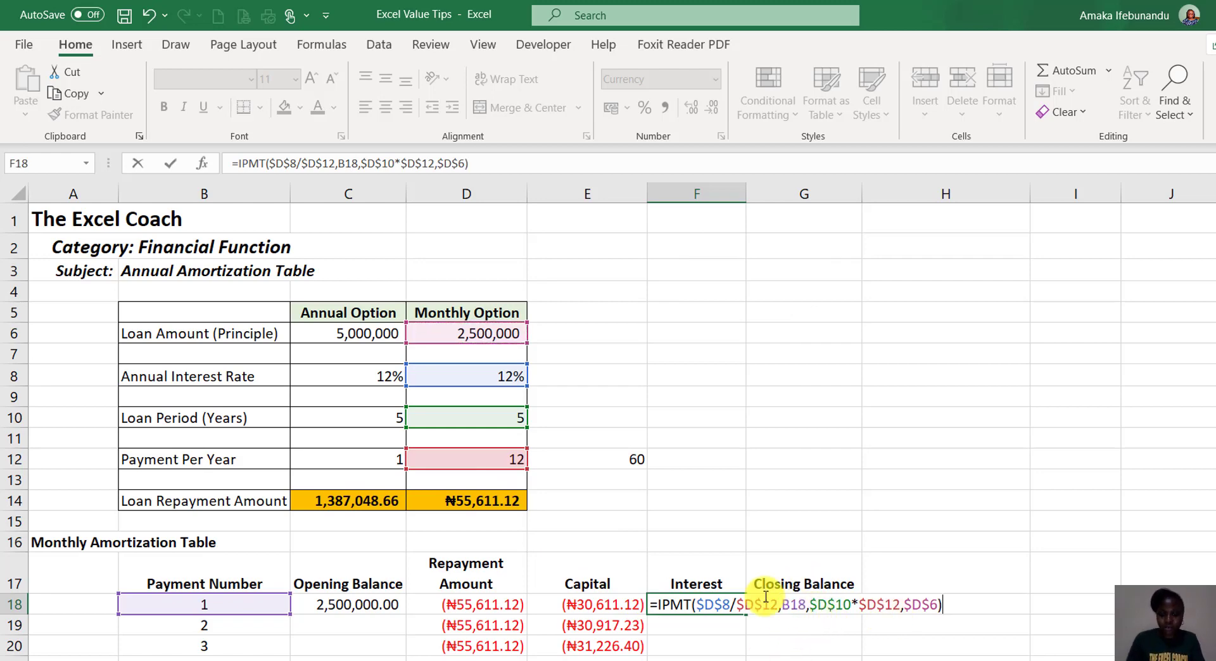
key("Return")
left_click(712, 604)
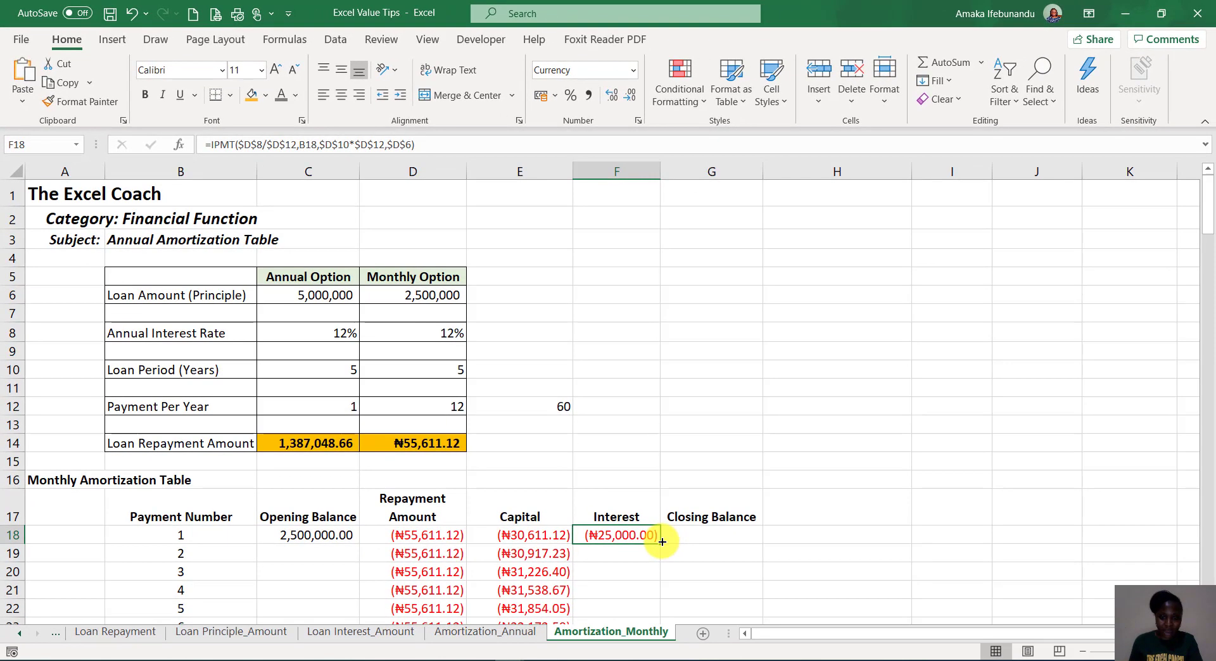
mouse_move(697, 573)
left_mouse_down()
mouse_move(671, 652)
mouse_move(614, 564)
mouse_move(606, 583)
left_mouse_up()
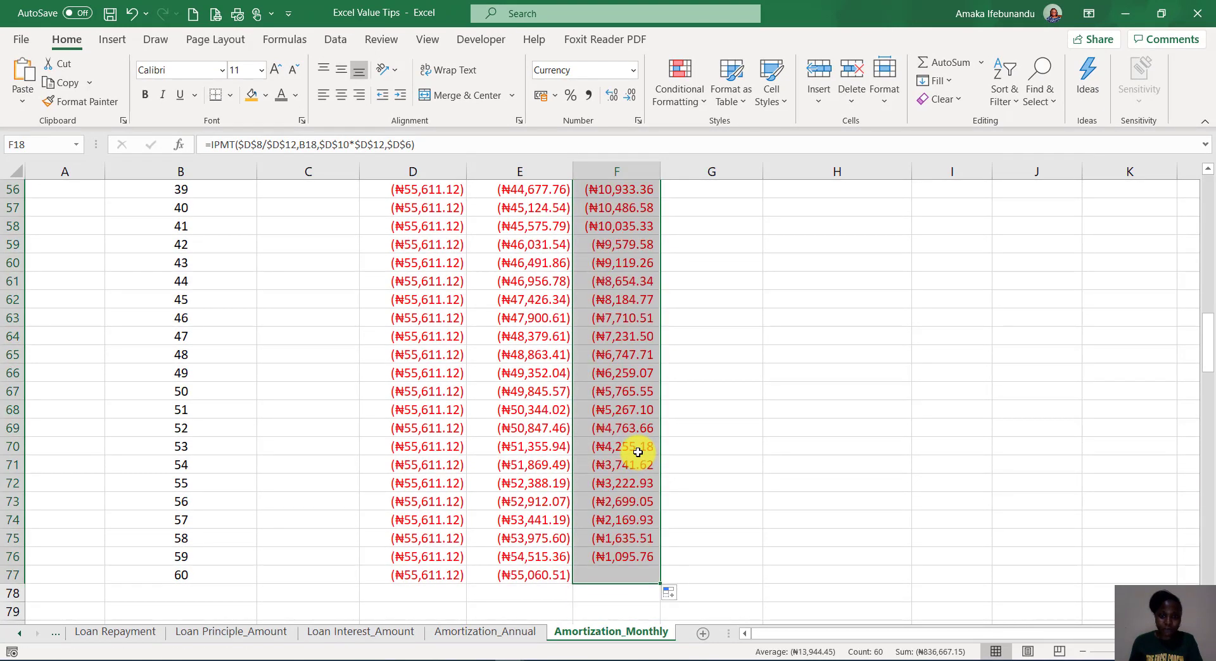
Step: Enter the first Closing Balance in G18 as opening balance plus capital with the formula =C18+E18
scroll(613, 405, "up", 18)
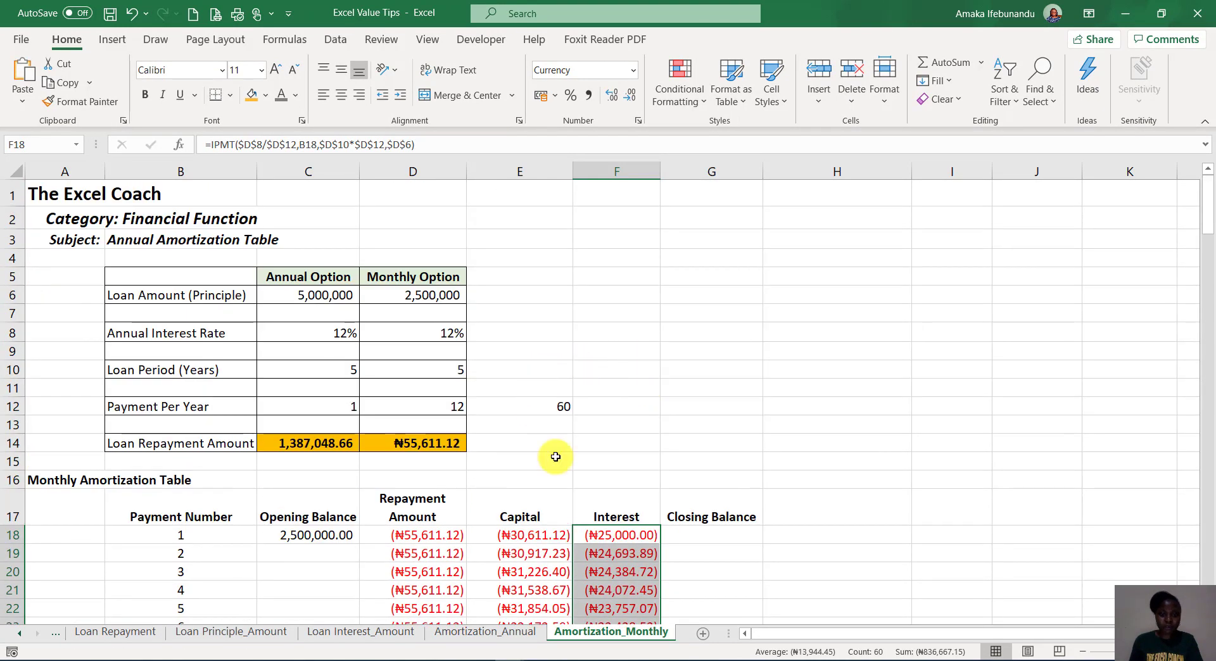
scroll(446, 534, "down", 2)
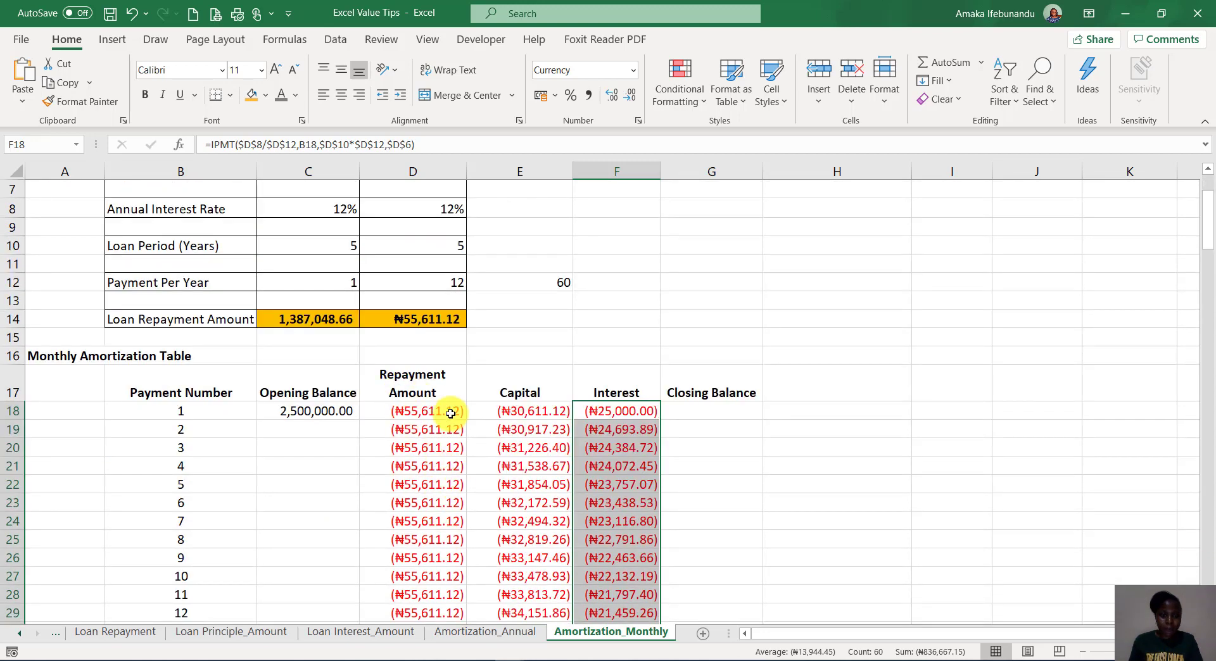
left_click(717, 412)
type("=")
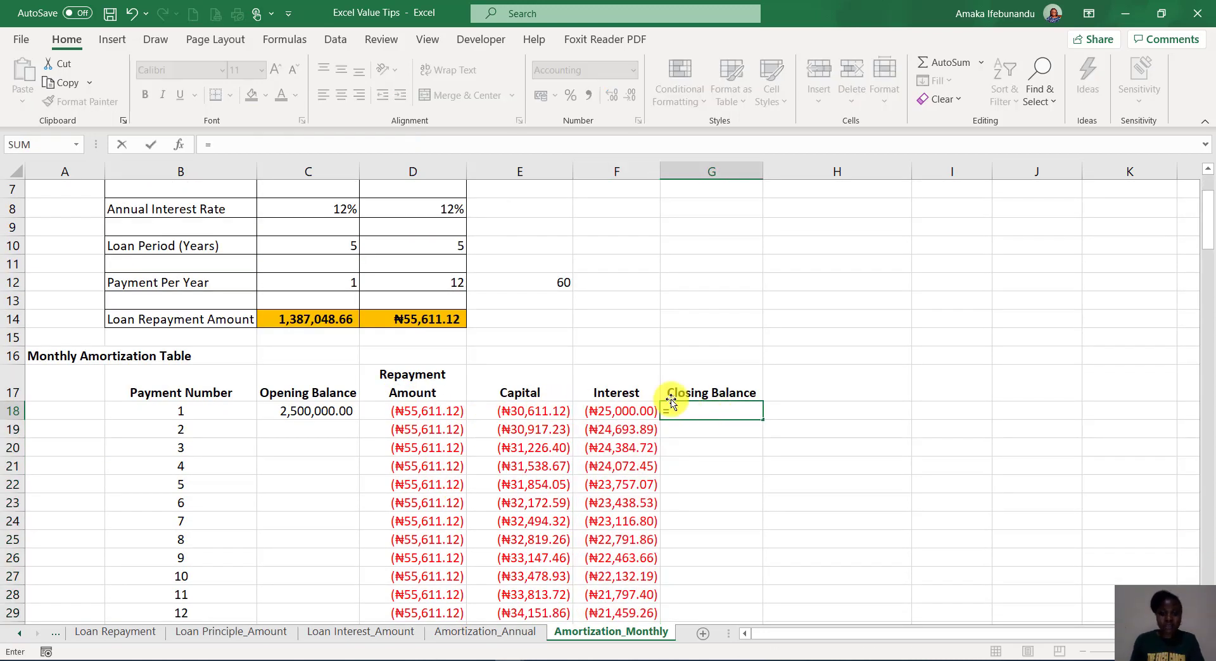
left_click(300, 408)
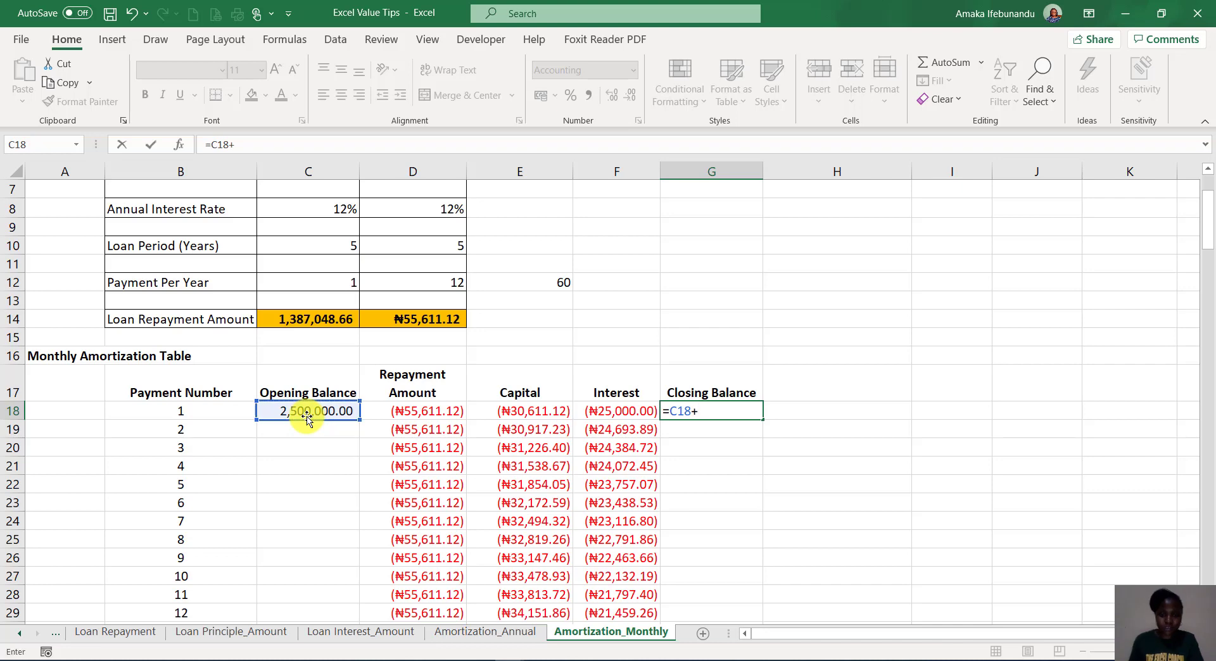
left_click(519, 407)
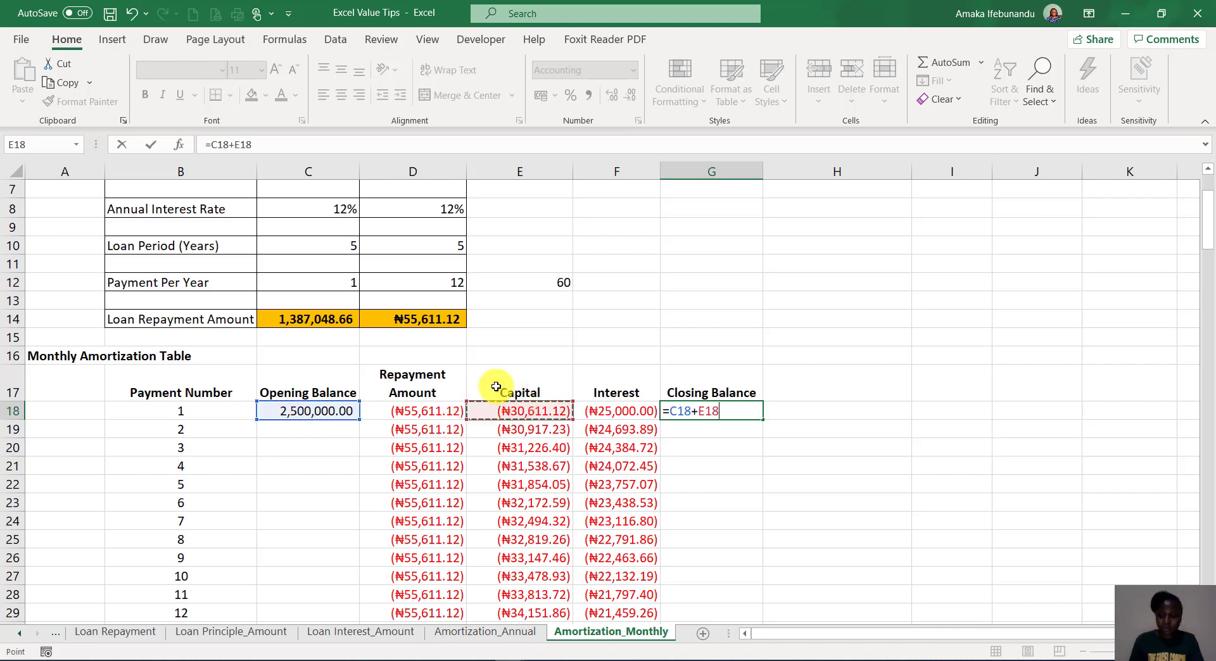
key("Return")
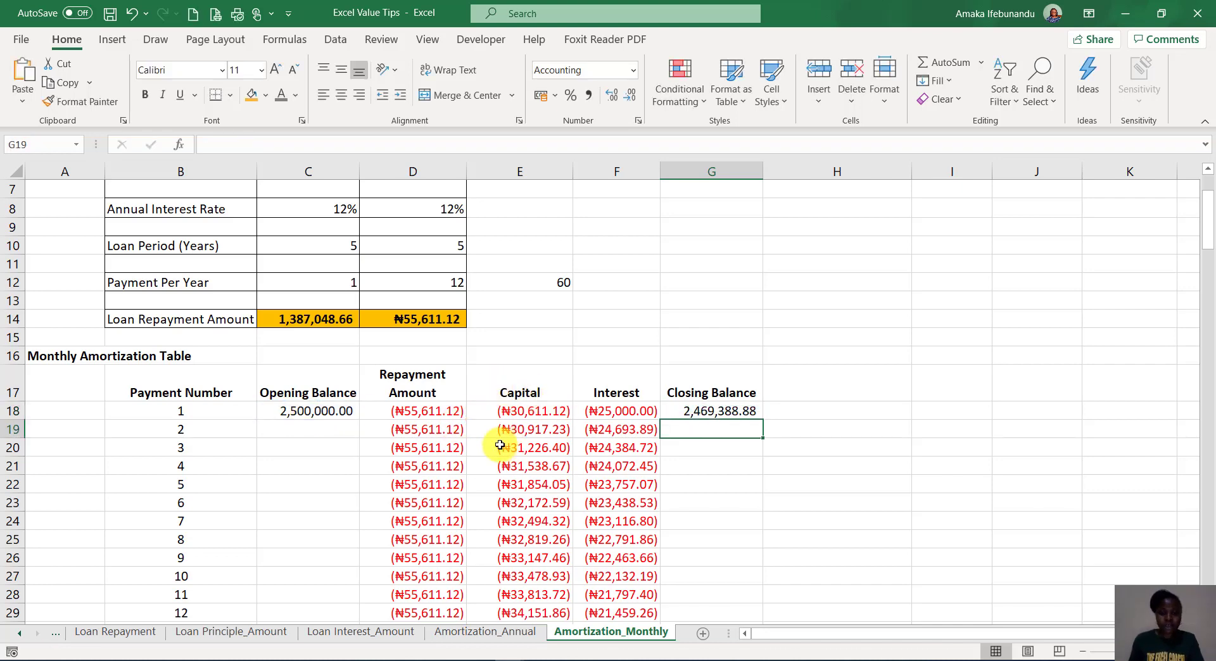
Step: Link the Opening Balance of payment 2 in C19 to the first closing balance with the formula =G18
left_click(278, 426)
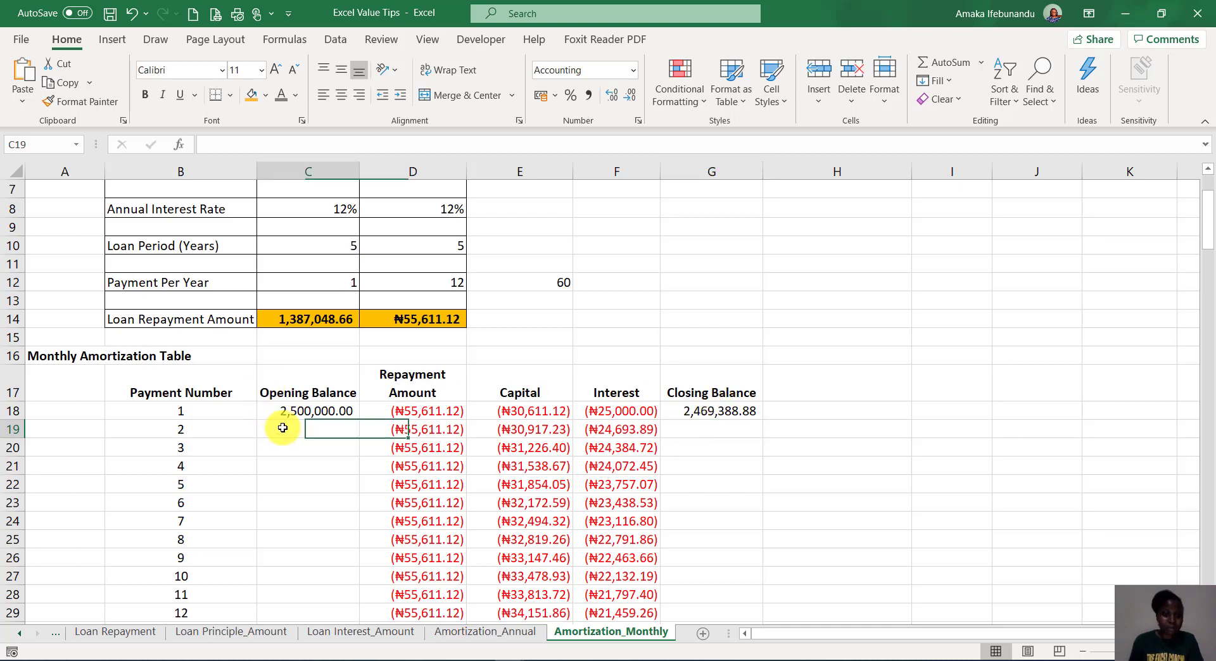
type("=")
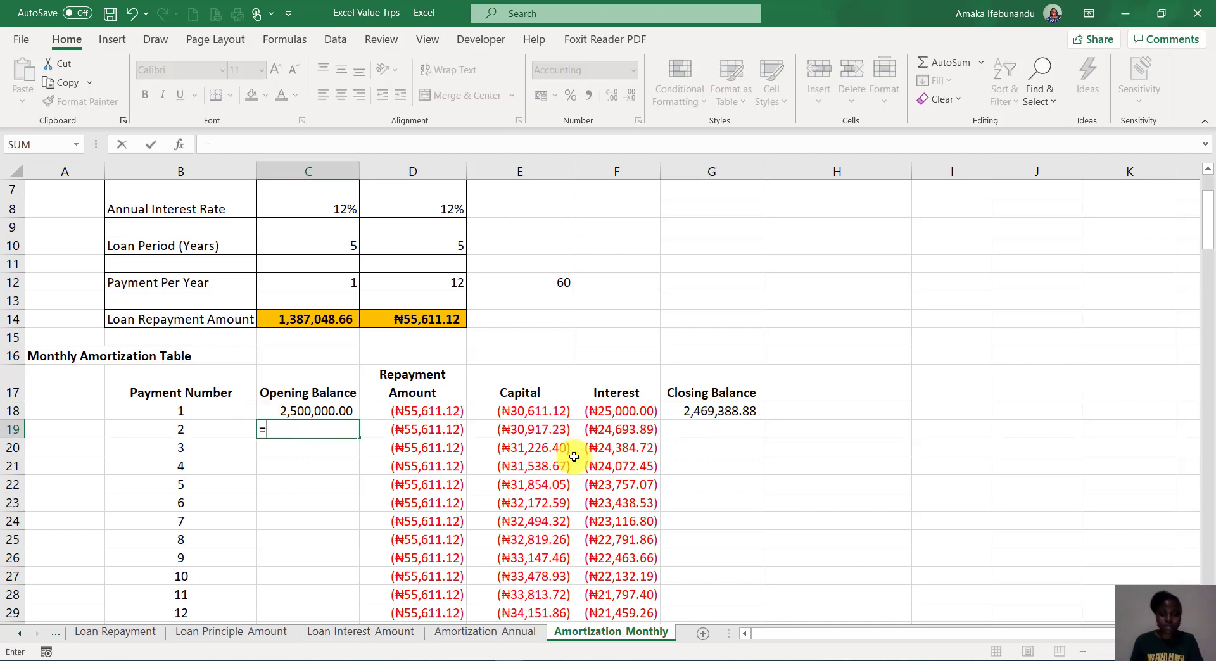
left_click(716, 412)
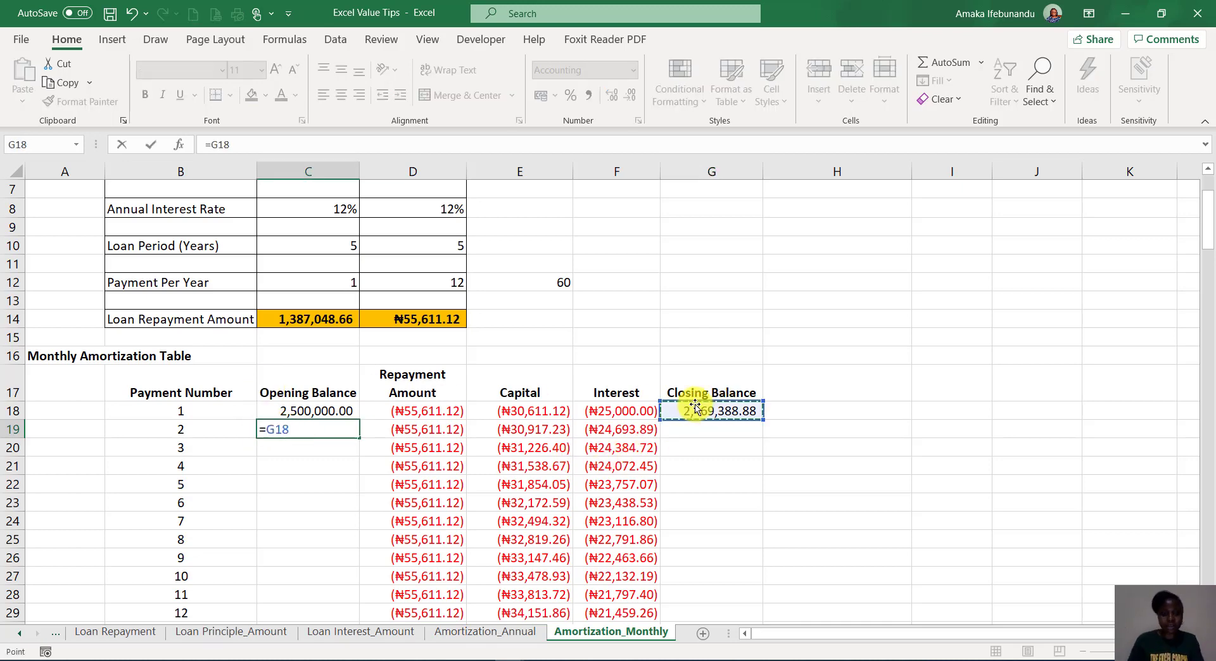
key("Return")
Step: Enter the Closing Balance of payment 2 in G19 as opening balance plus capital with the formula =C19+E19
left_click(685, 427)
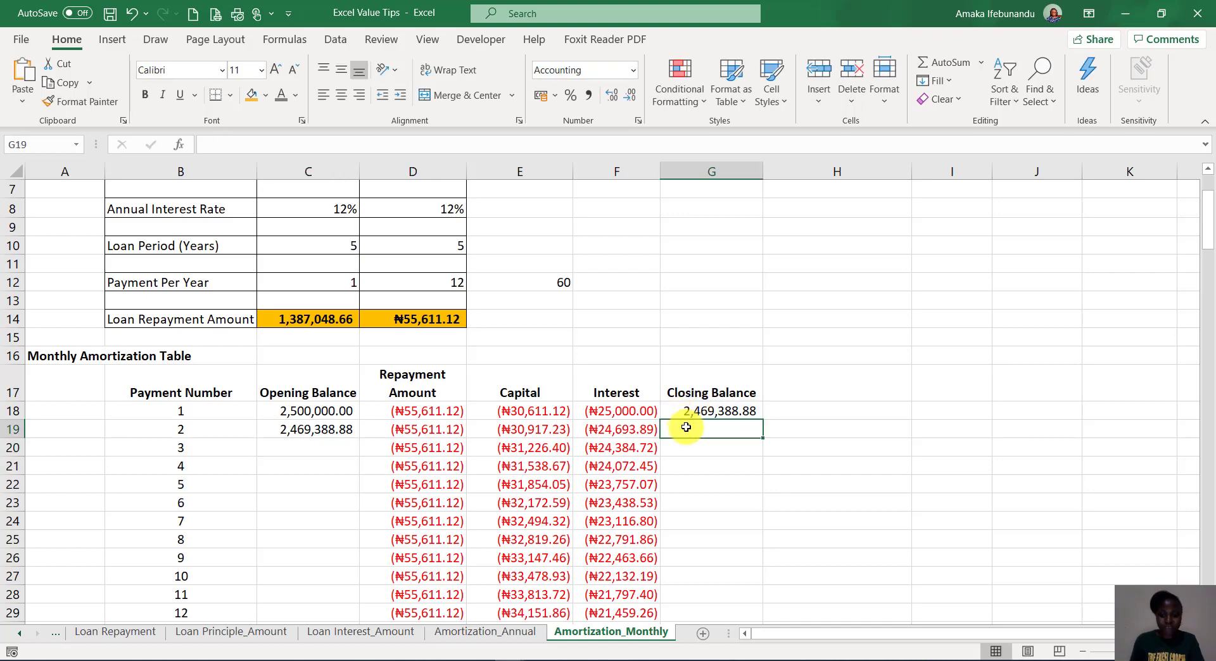
type("=")
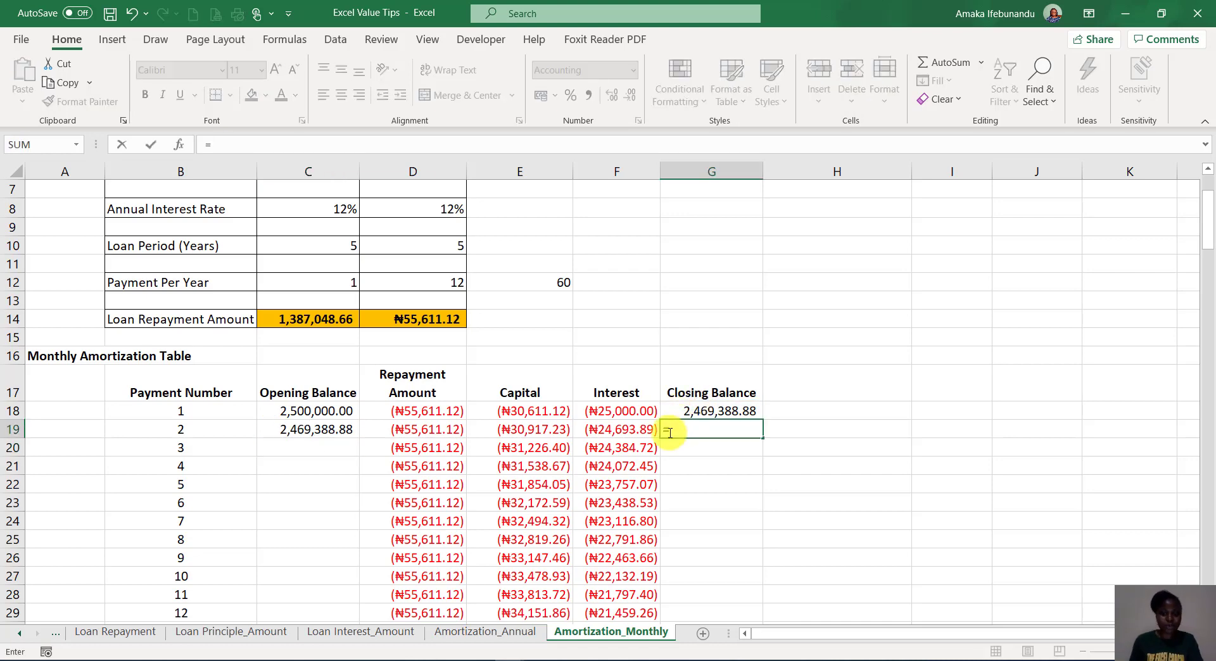
left_click(333, 429)
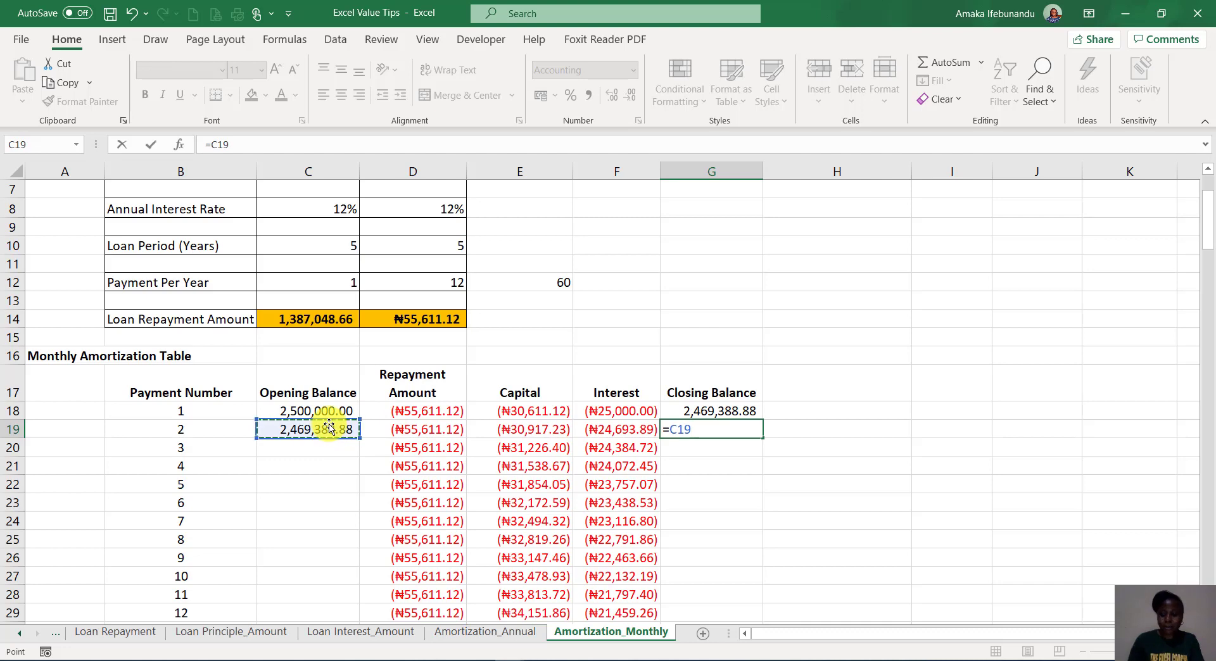
type("+")
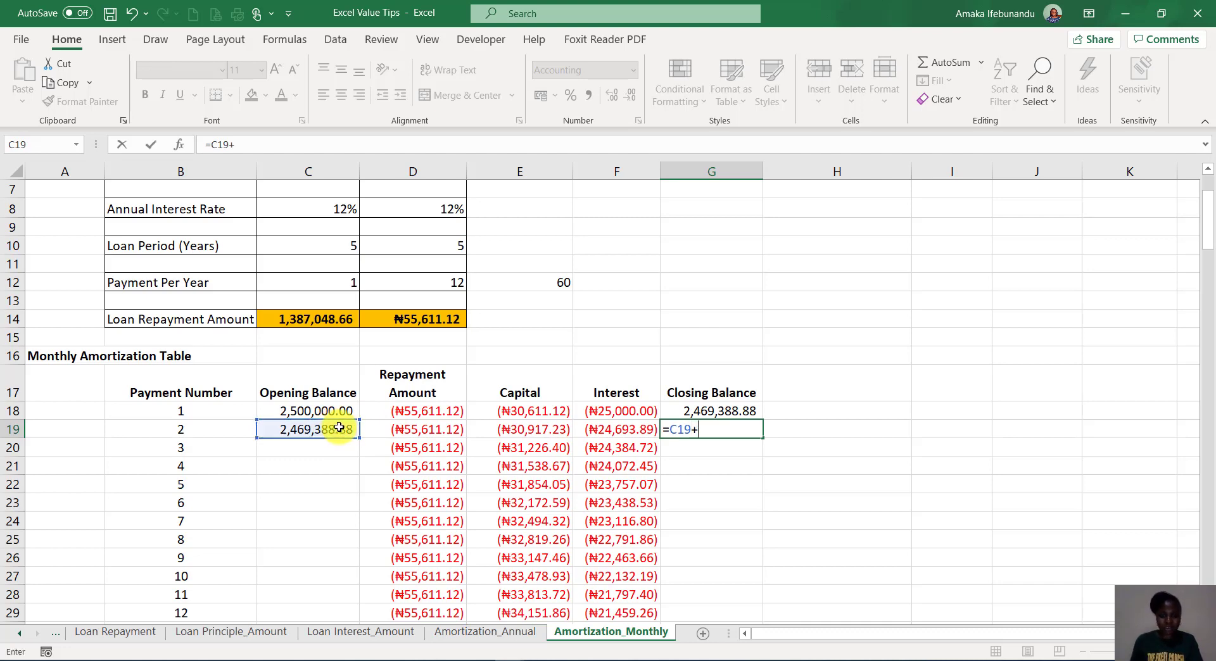
left_click(519, 430)
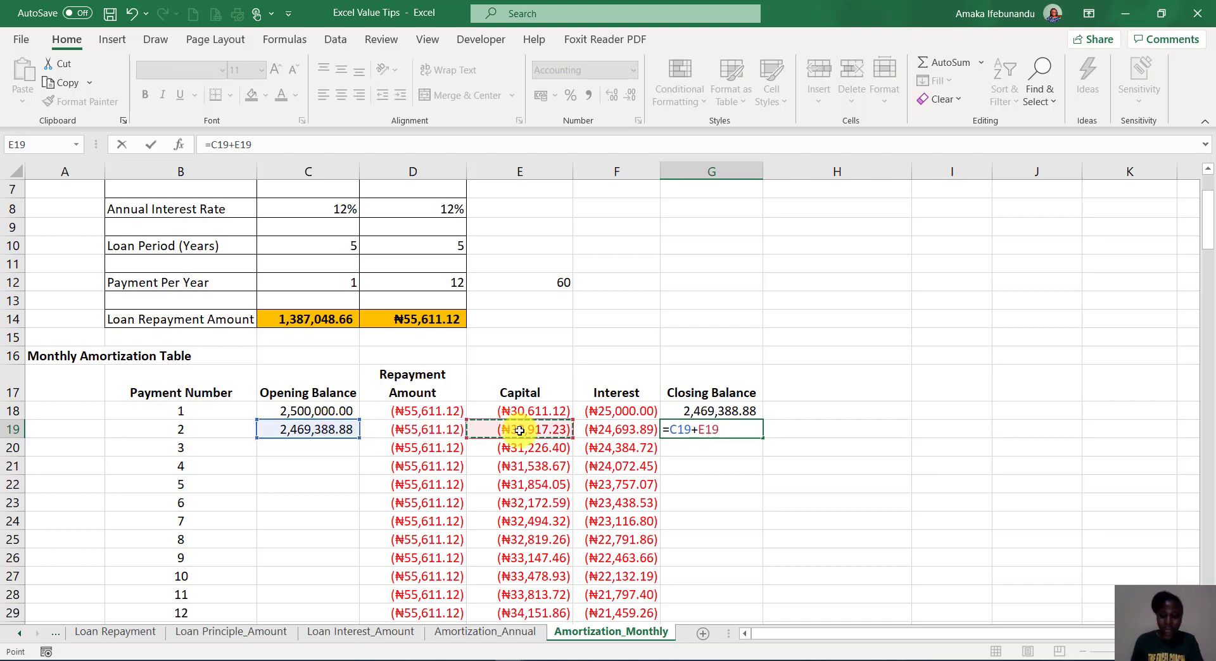
key("Return")
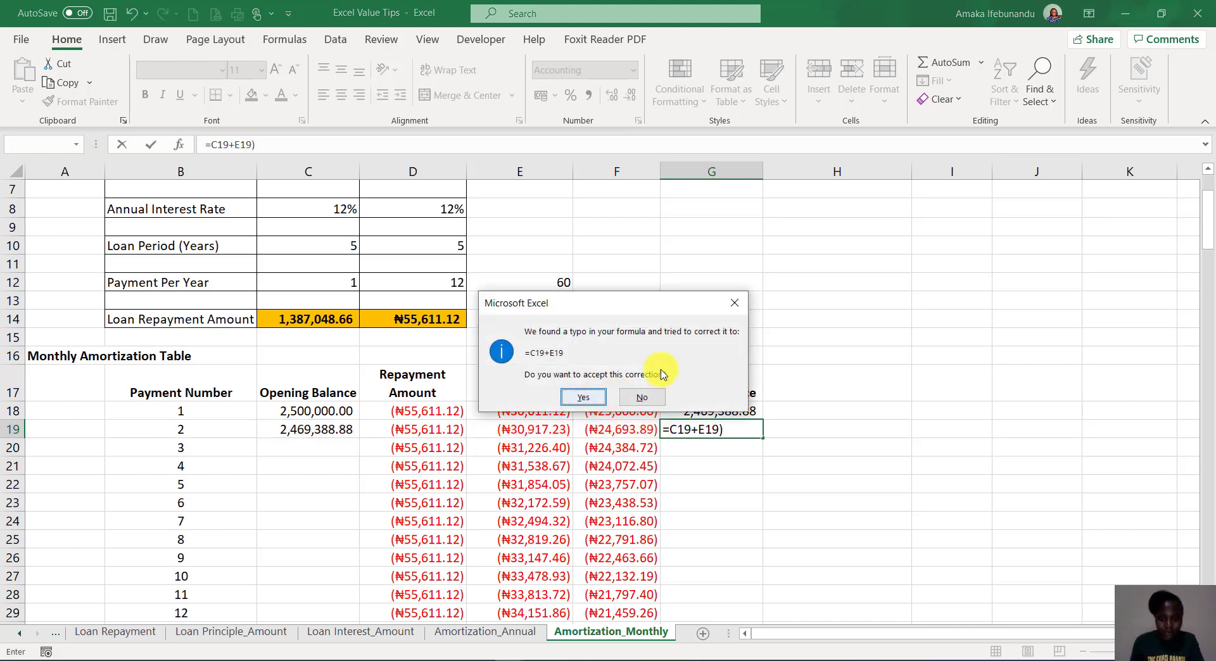
left_click(584, 399)
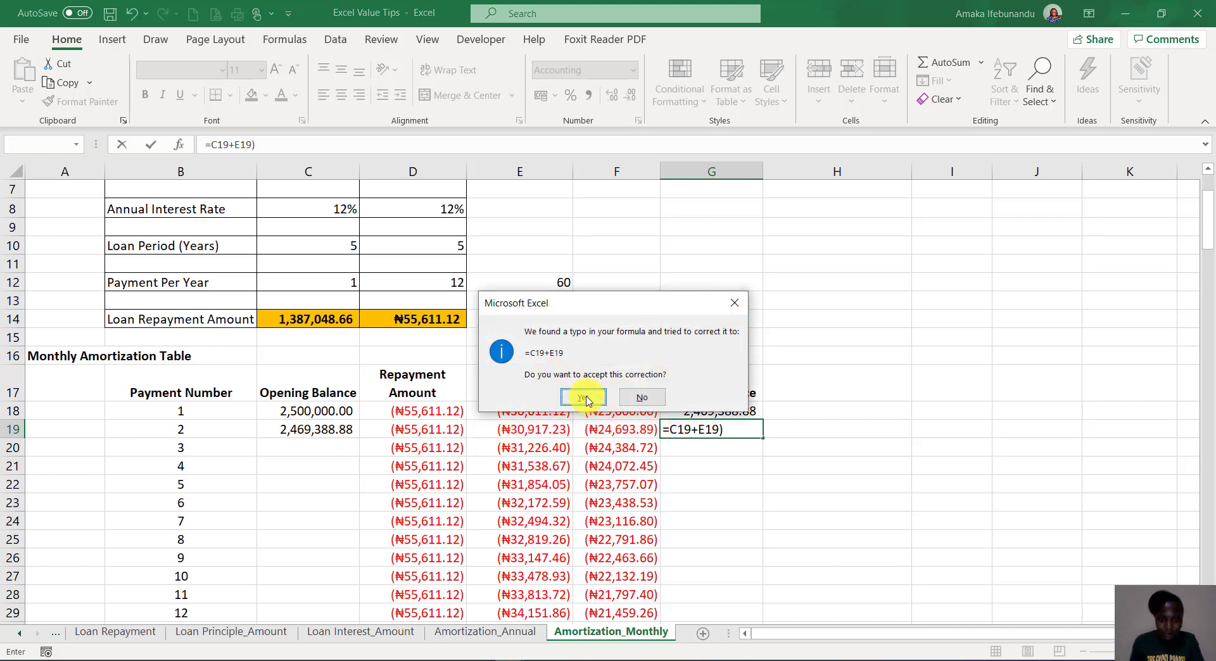
left_click(587, 400)
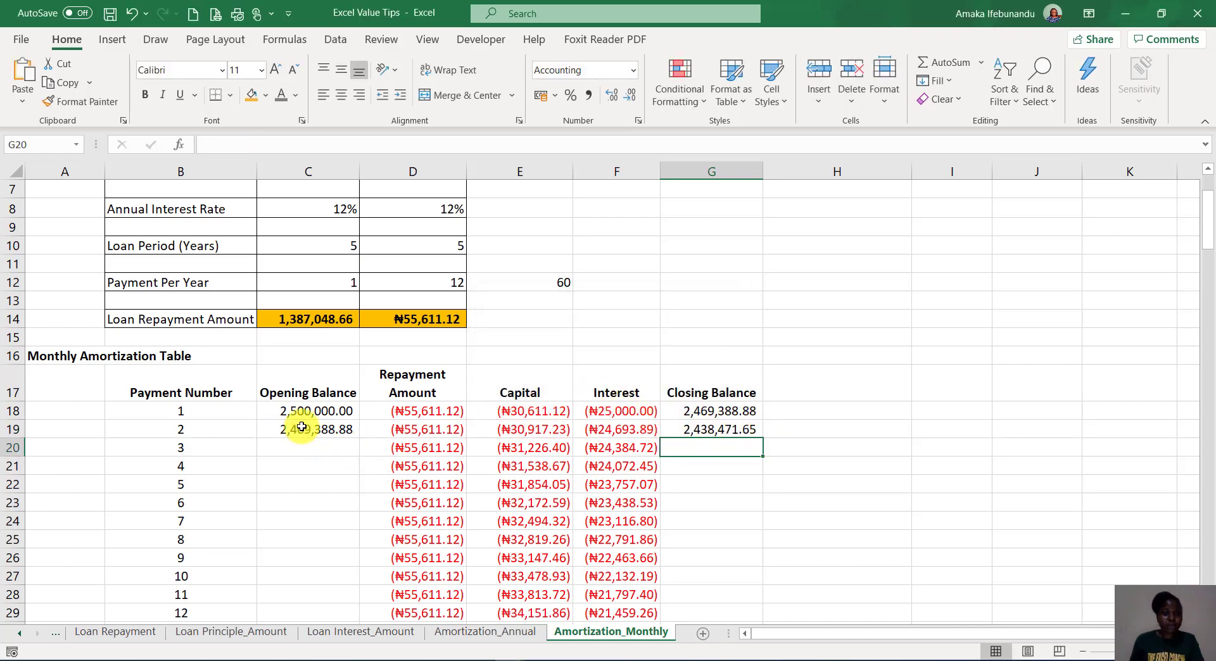
Step: Check the payment 2 closing balance formula and fill C19:G19 down to row 77 for all remaining payments
left_click_drag(302, 427, 702, 428)
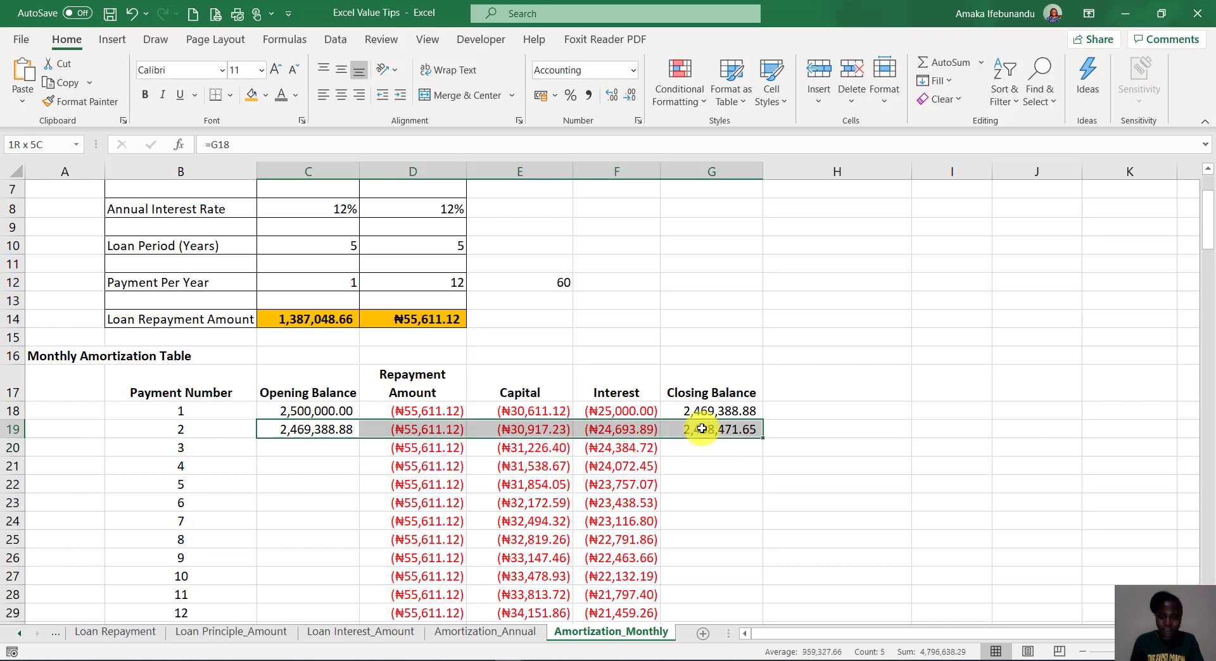
left_click(734, 430)
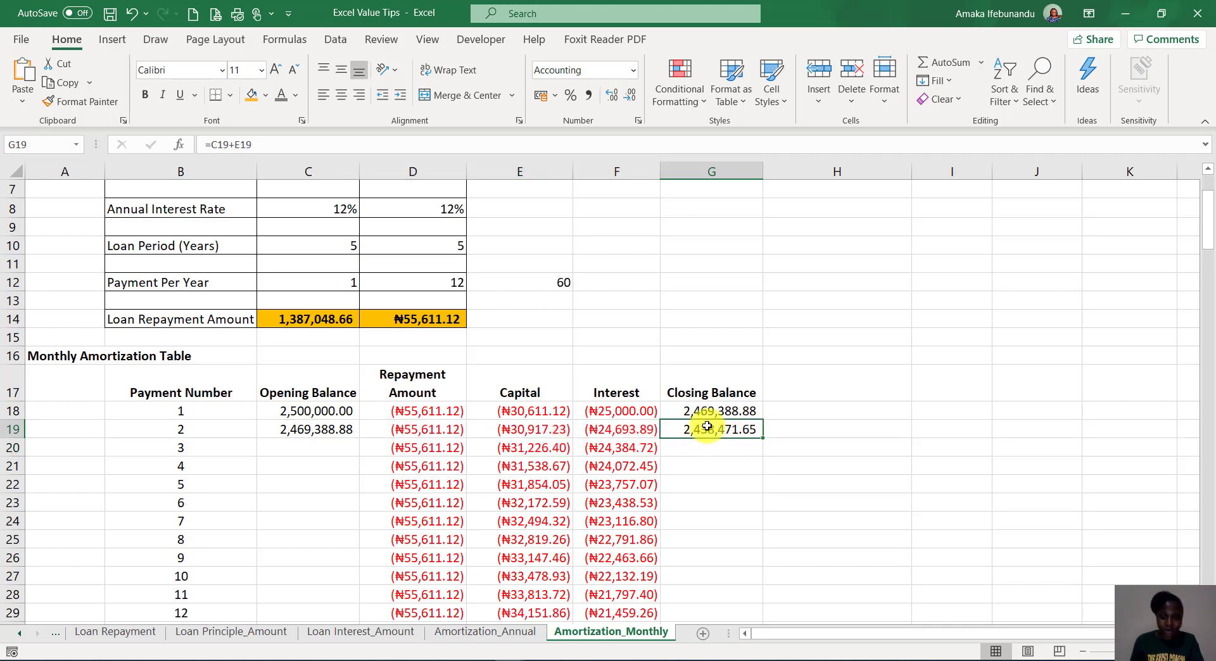
double_click(705, 429)
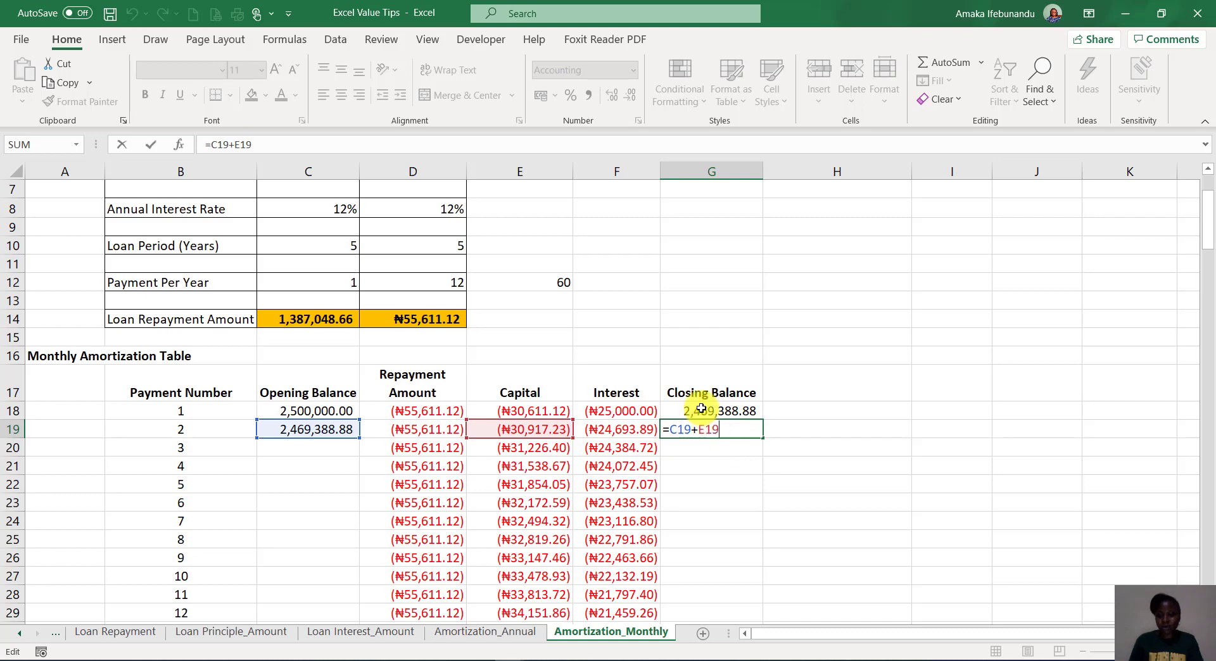
key("Return")
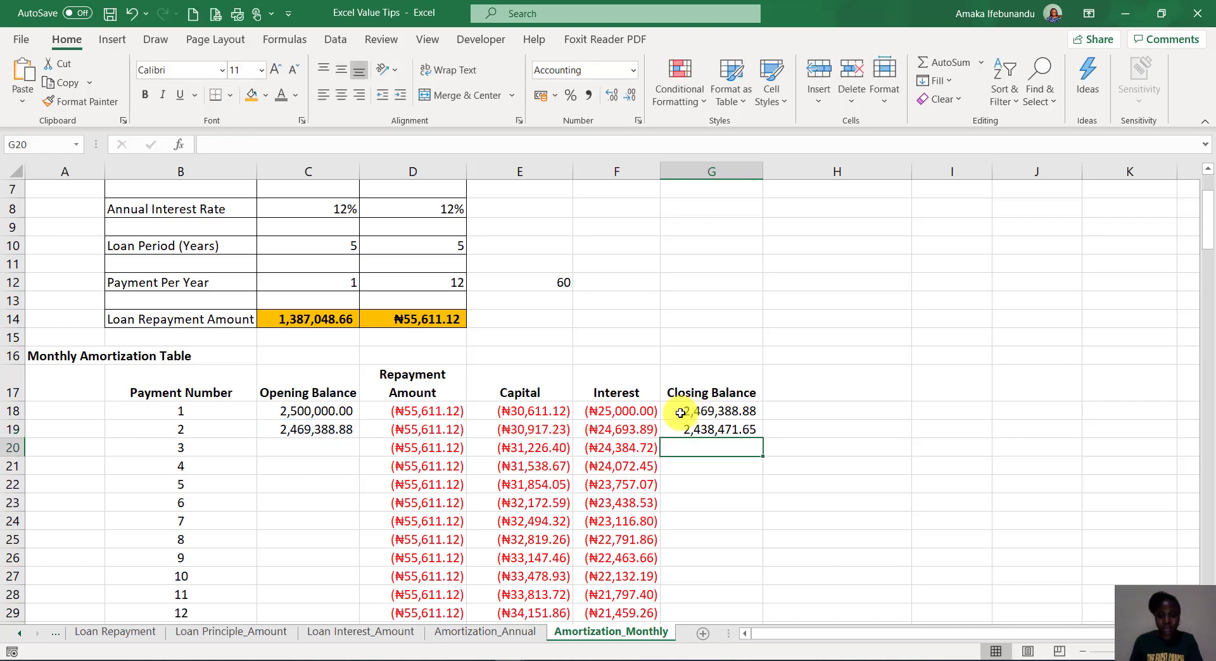
left_click(292, 431)
left_click_drag(293, 431, 699, 435)
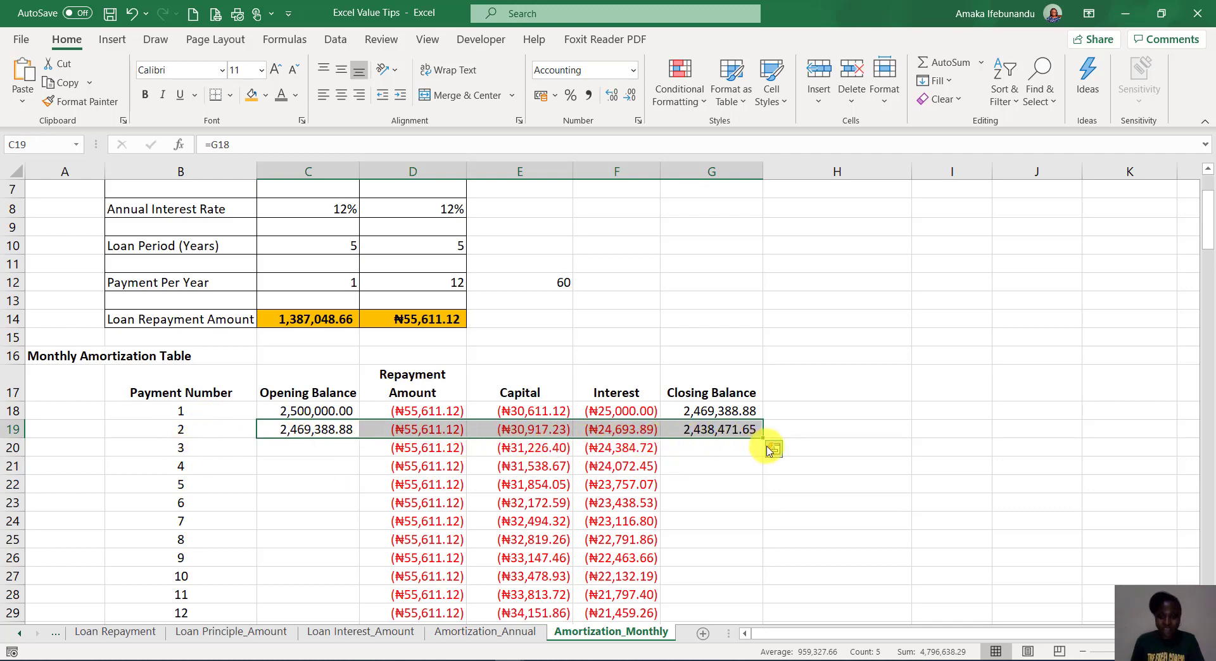
left_click_drag(764, 437, 746, 534)
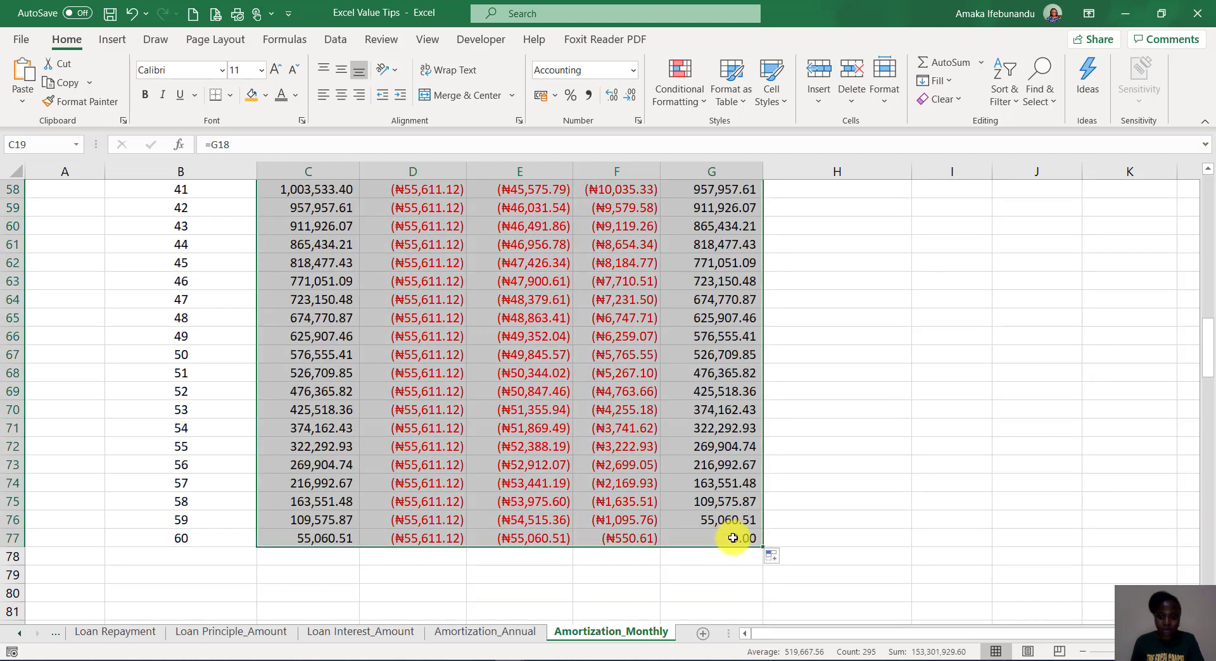
left_click(732, 538)
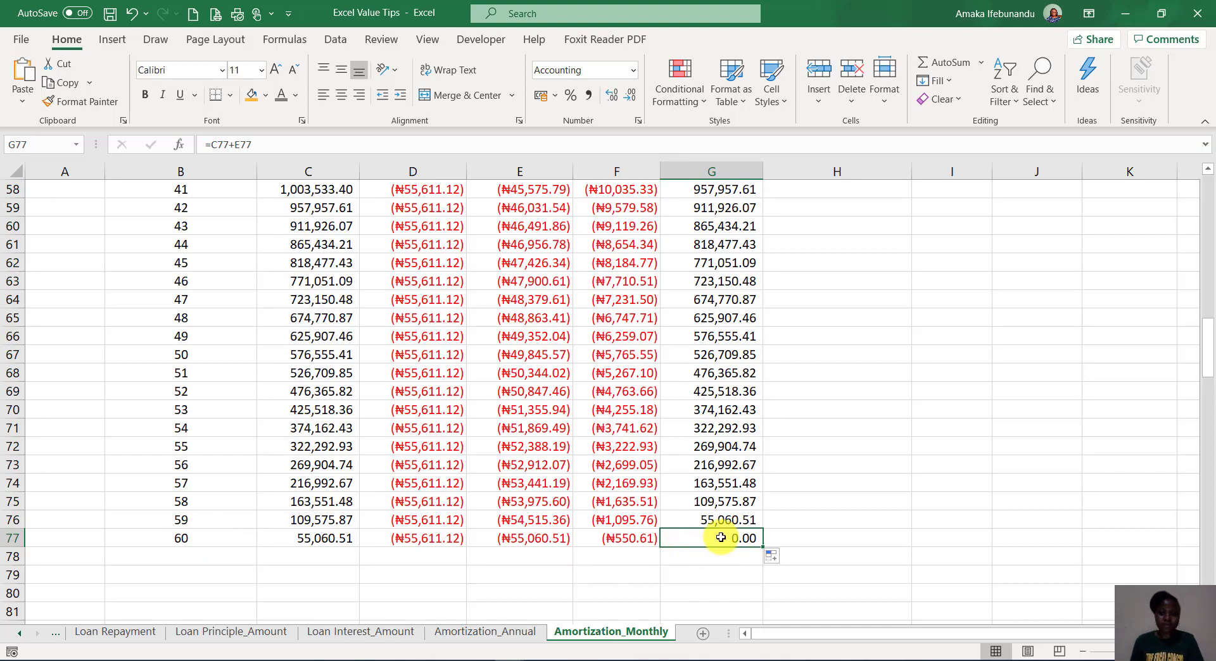
Step: Set the Monthly Option loan amount in D6 to 50,000,000 and review the monthly table through payment 60
scroll(703, 537, "up", 19)
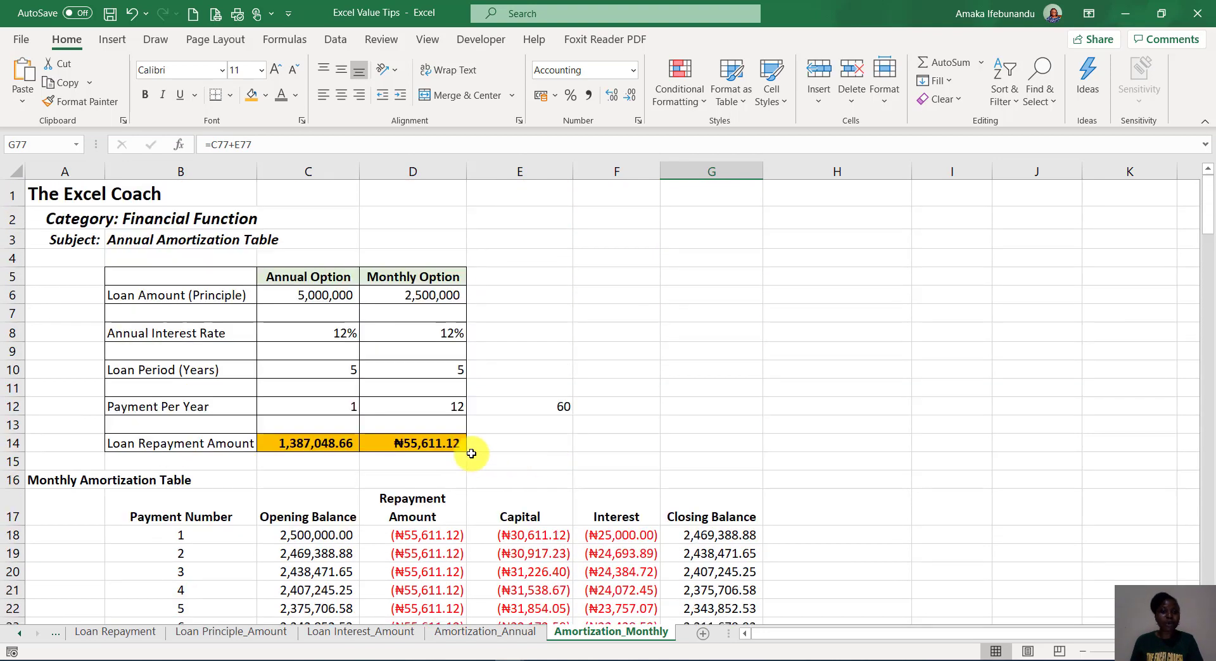
left_click(415, 296)
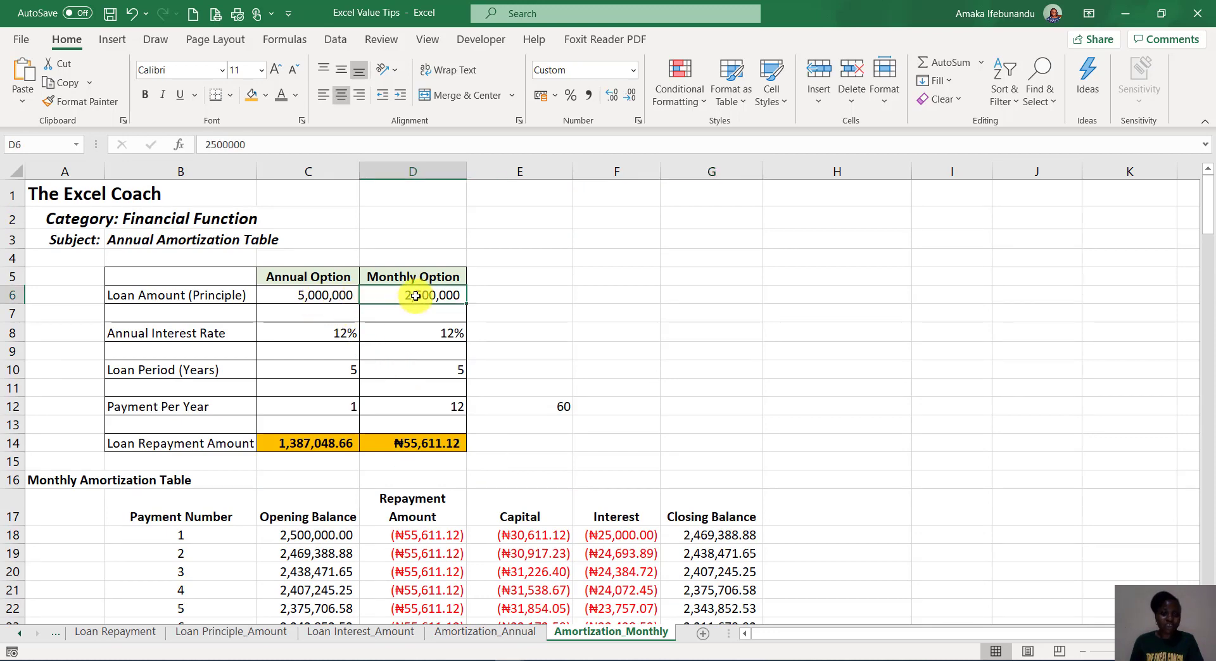
type("5")
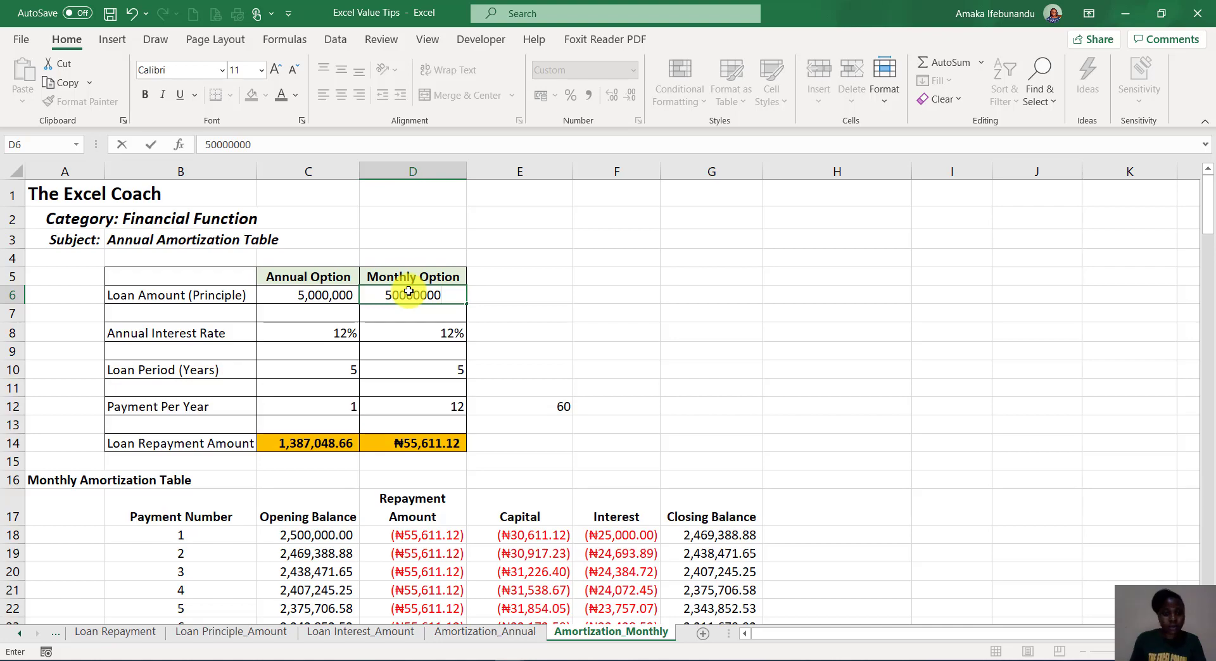
key("ctrl+Return")
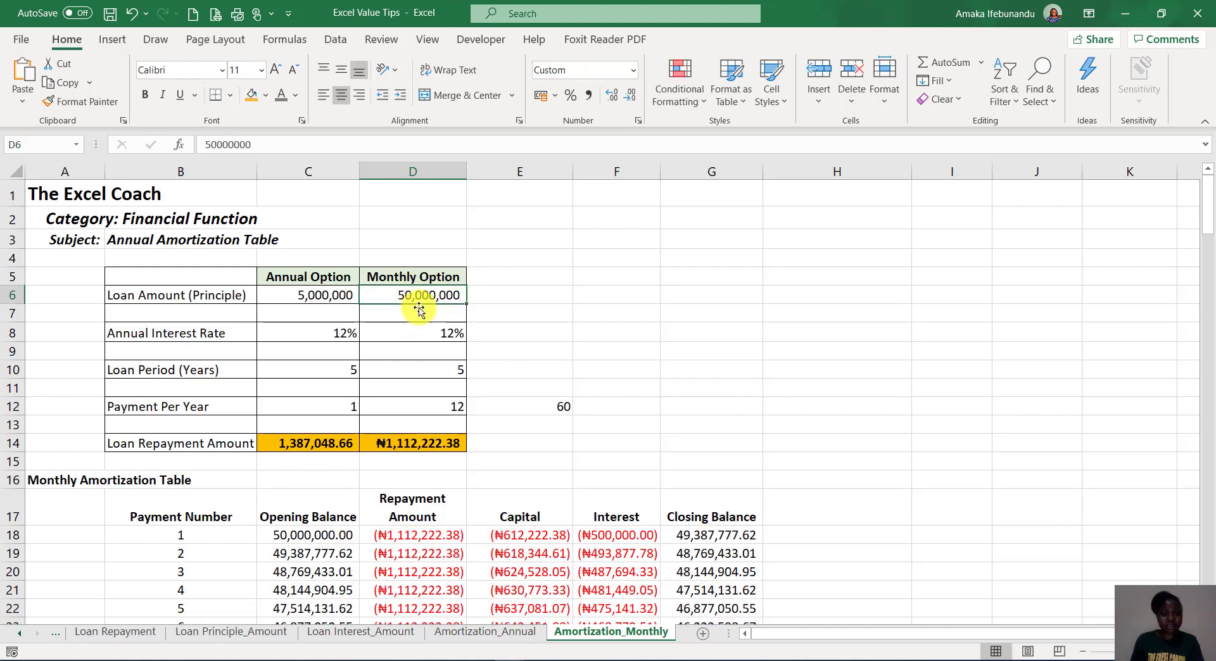
scroll(592, 443, "down", 20)
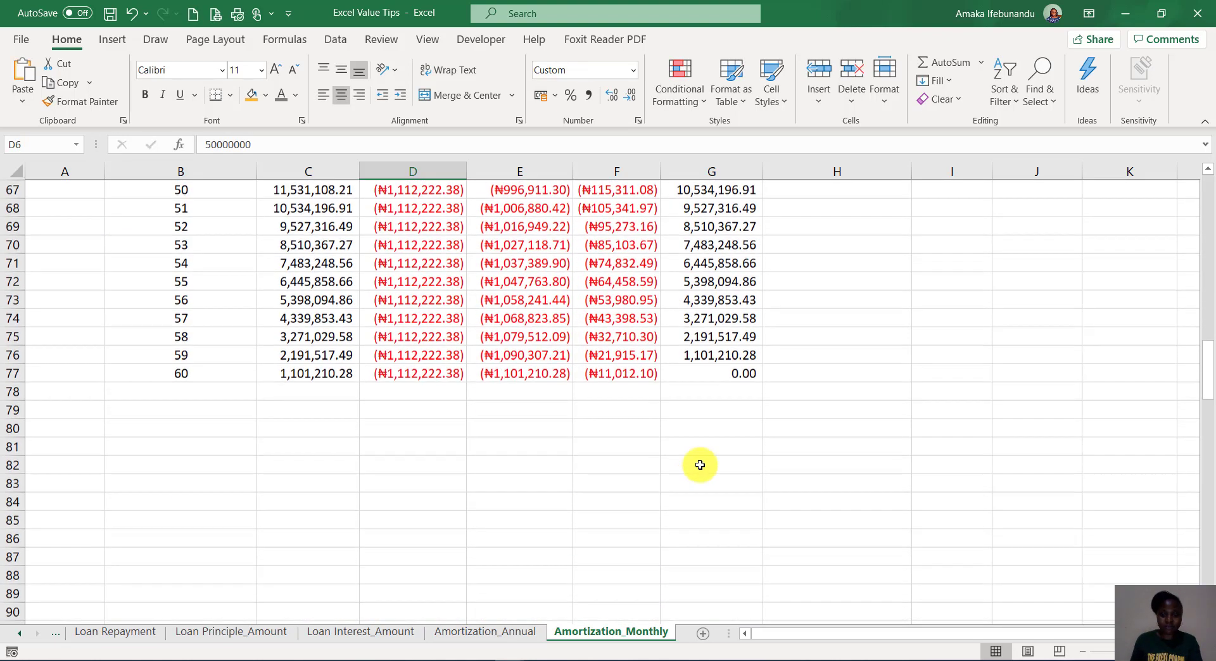
scroll(633, 354, "up", 14)
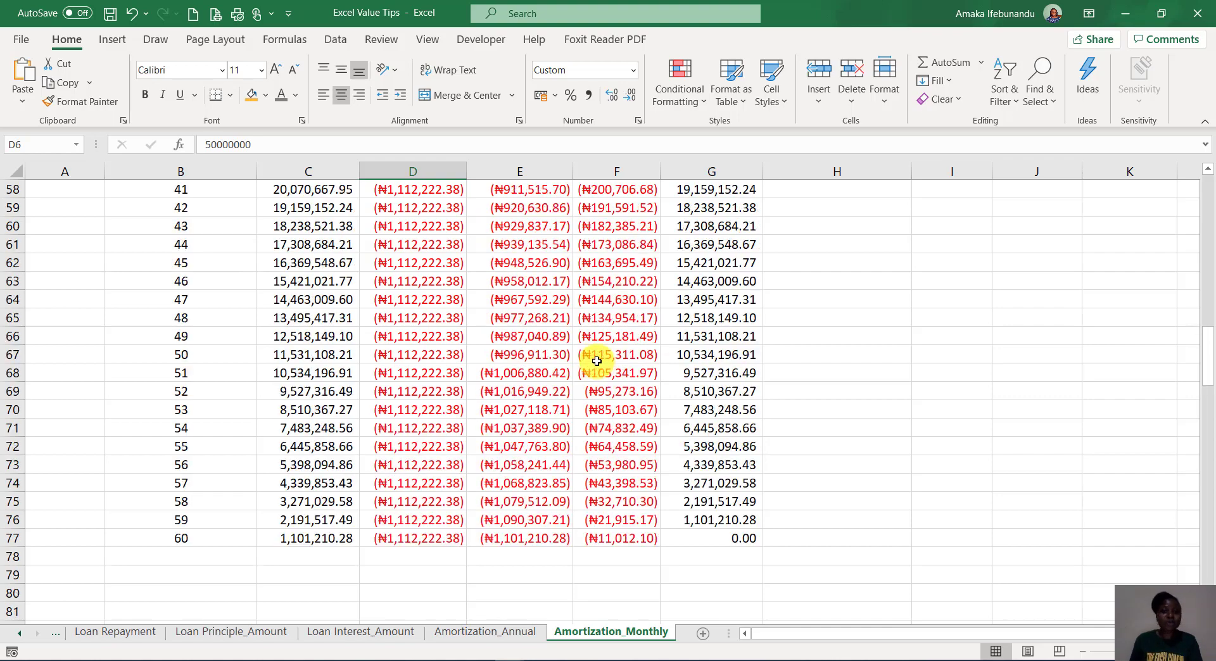
scroll(523, 303, "up", 8)
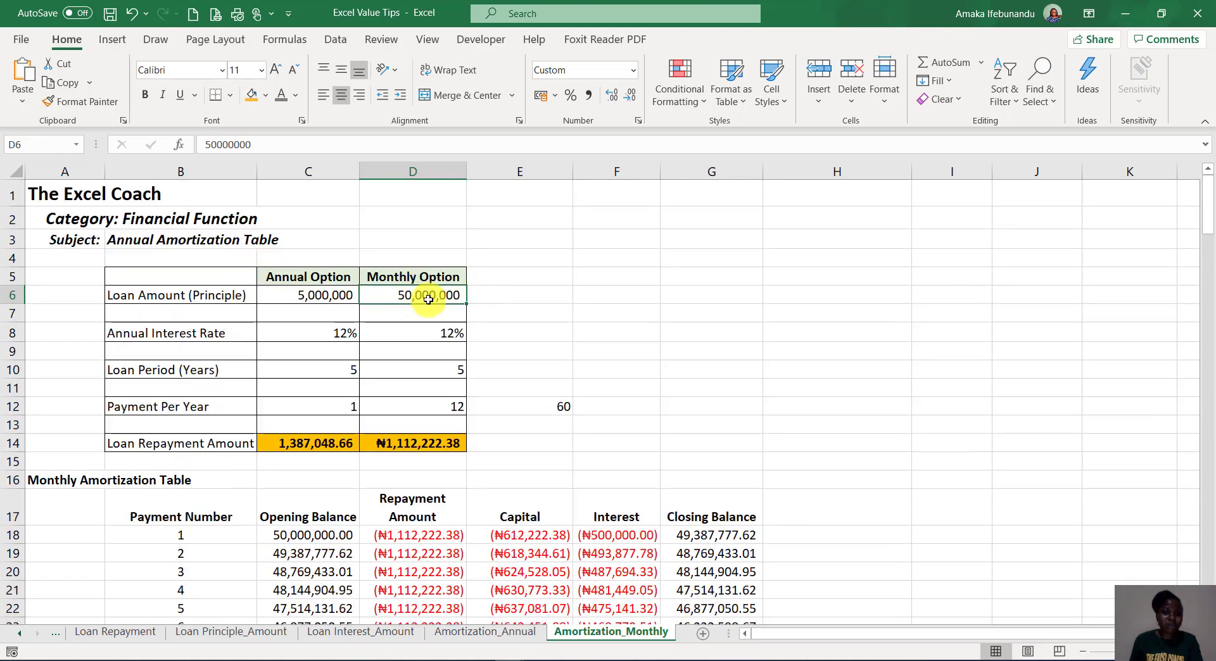
Step: Set the Monthly Option loan amount in D6 to 5,000,000 and go back to the Amortization_Annual sheet
double_click(411, 295)
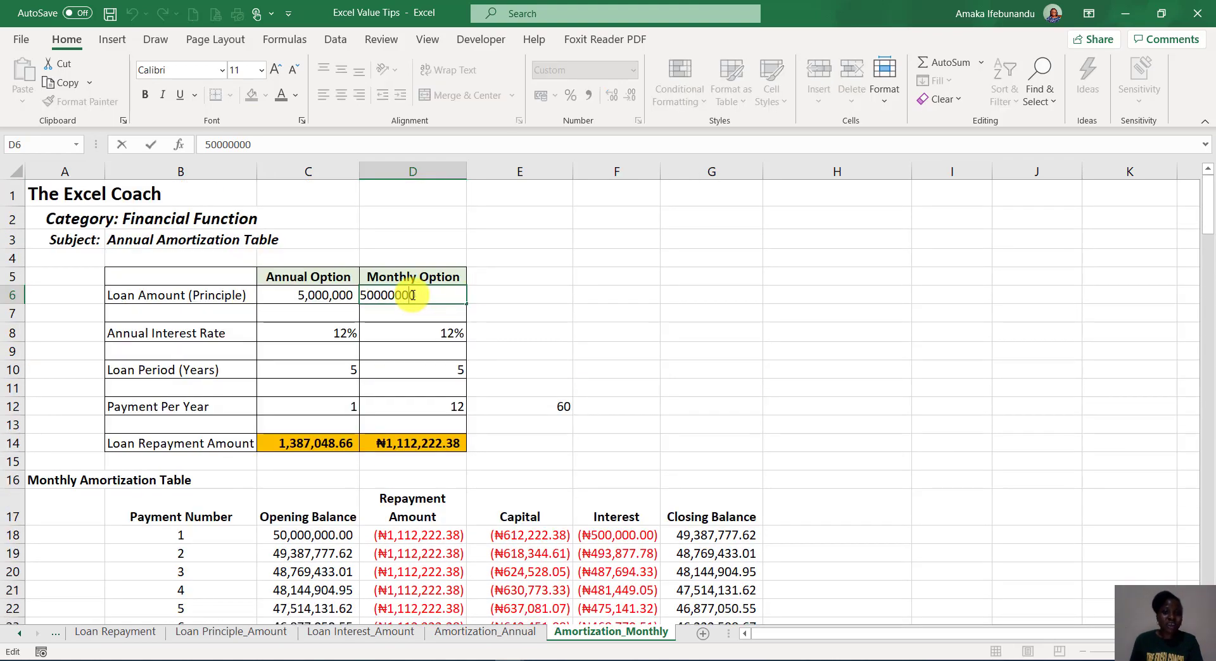
key("Return")
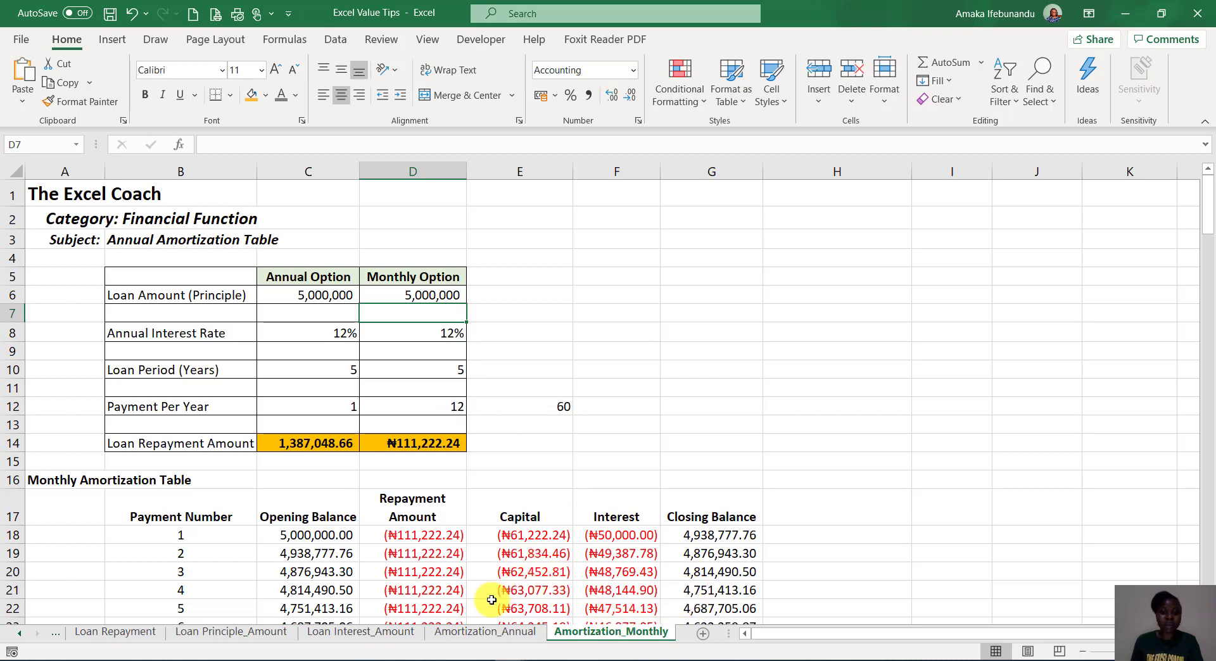
left_click(478, 631)
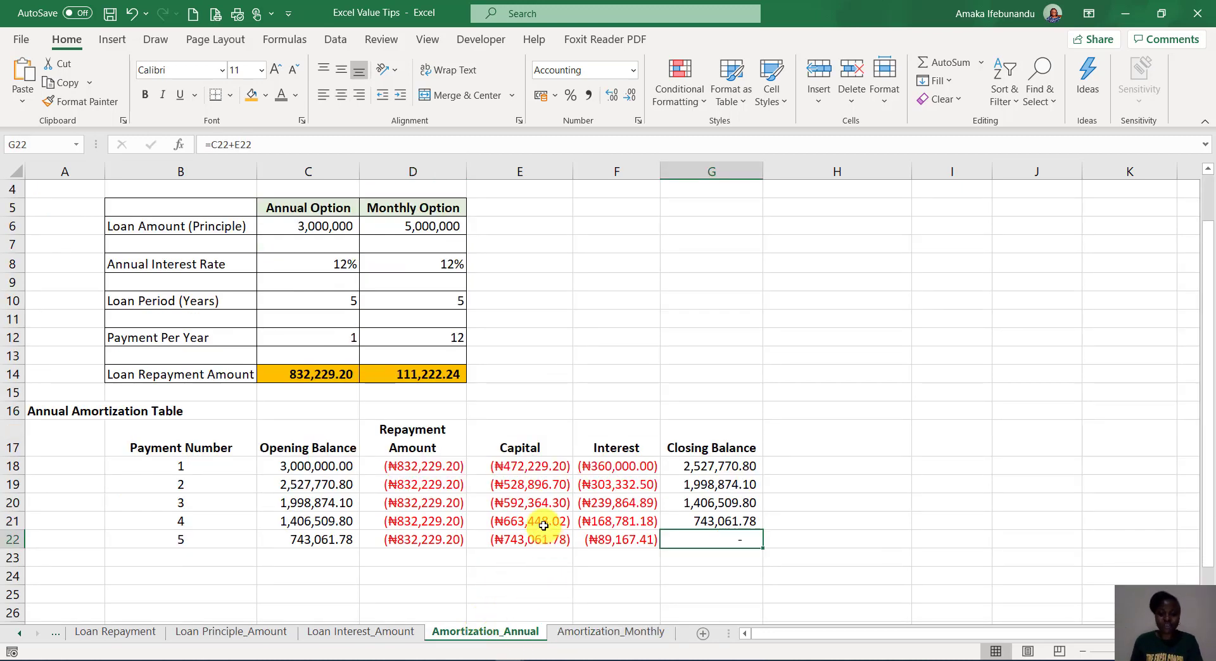
scroll(527, 524, "up", 1)
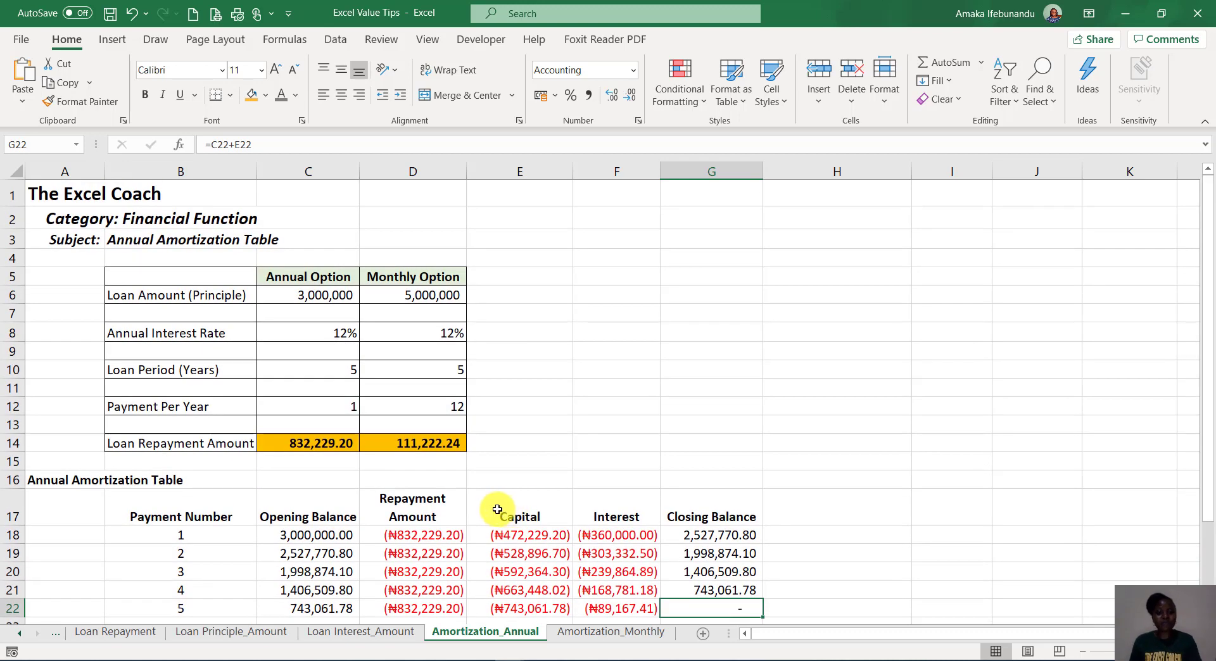